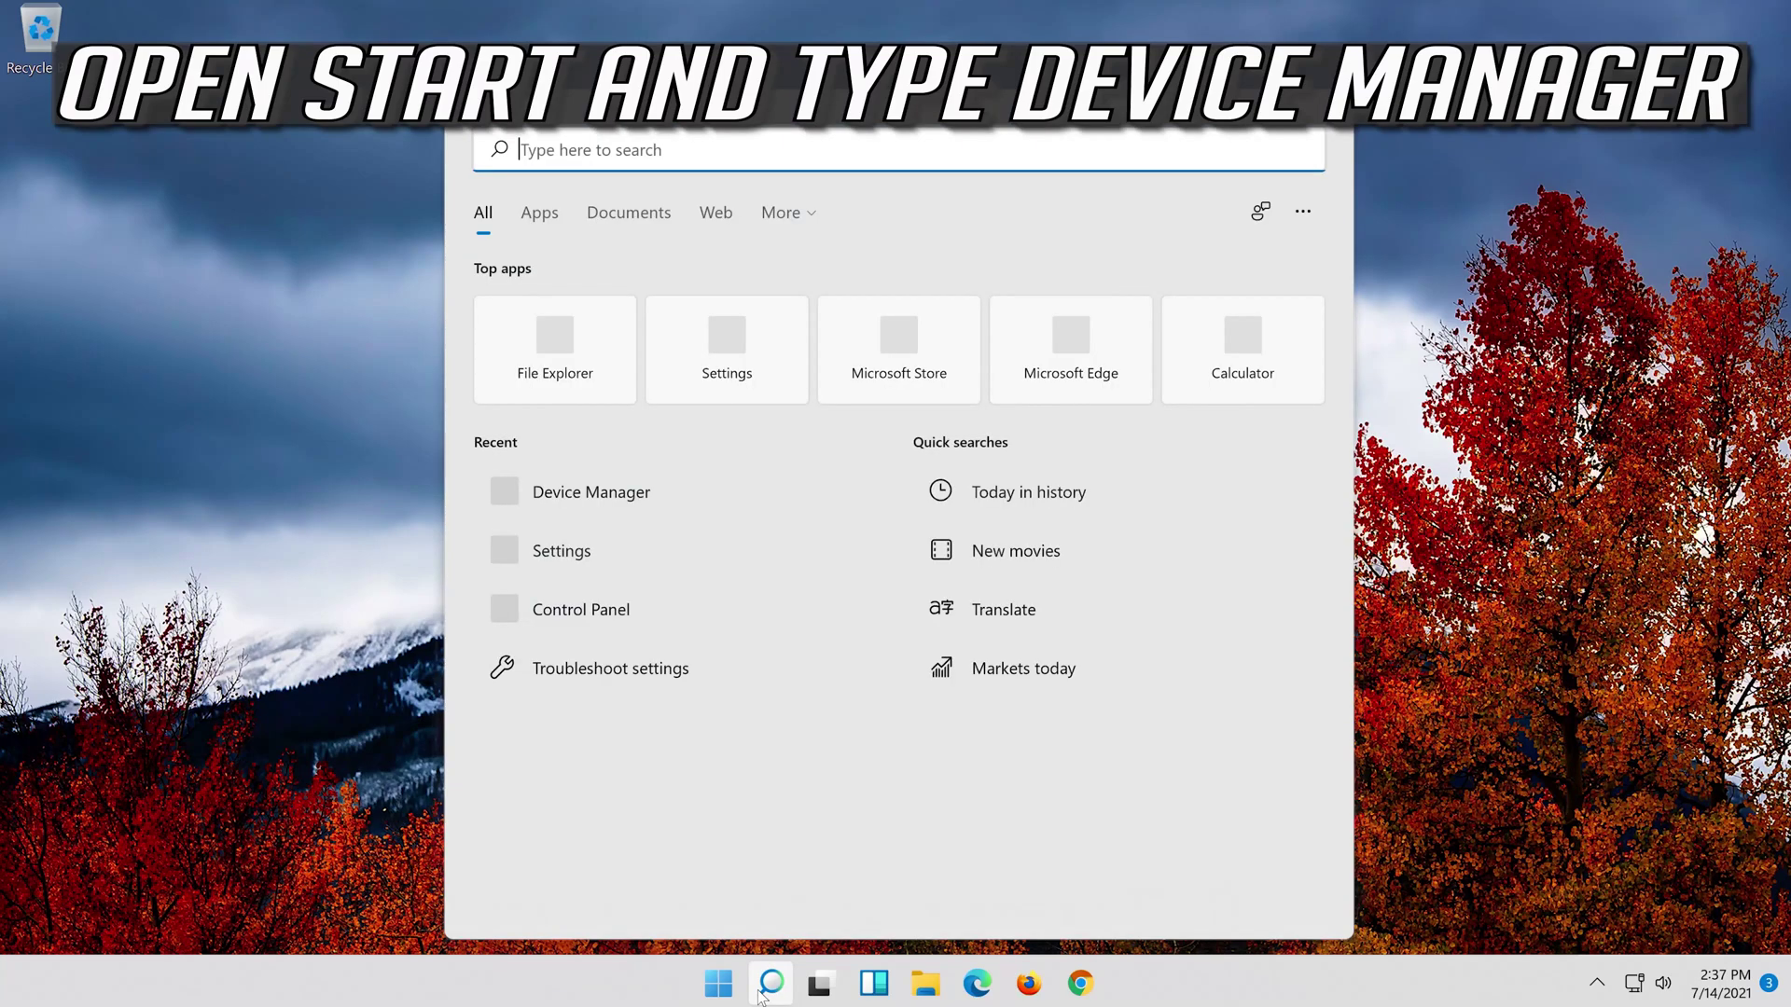
Step: Open Device Manager and expand the Sound, video and game controllers category
{"action": "type", "text": "device manager"}
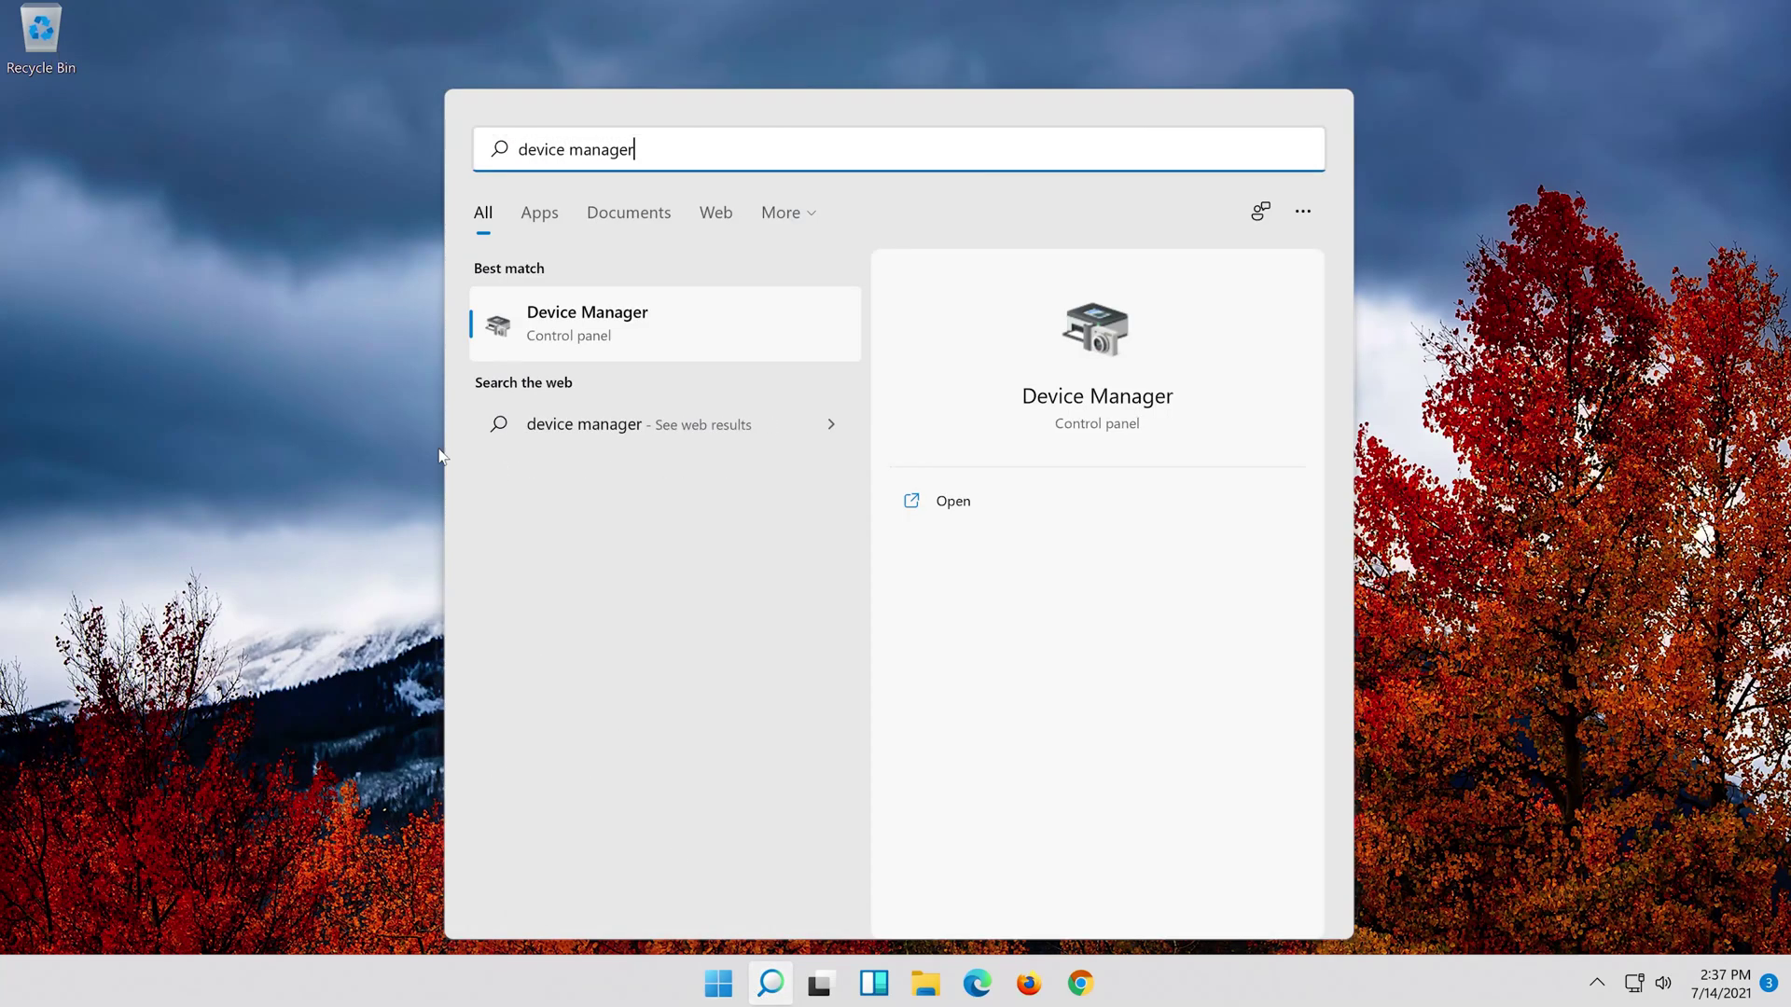
{"action": "left_click", "coordinate": [670, 344]}
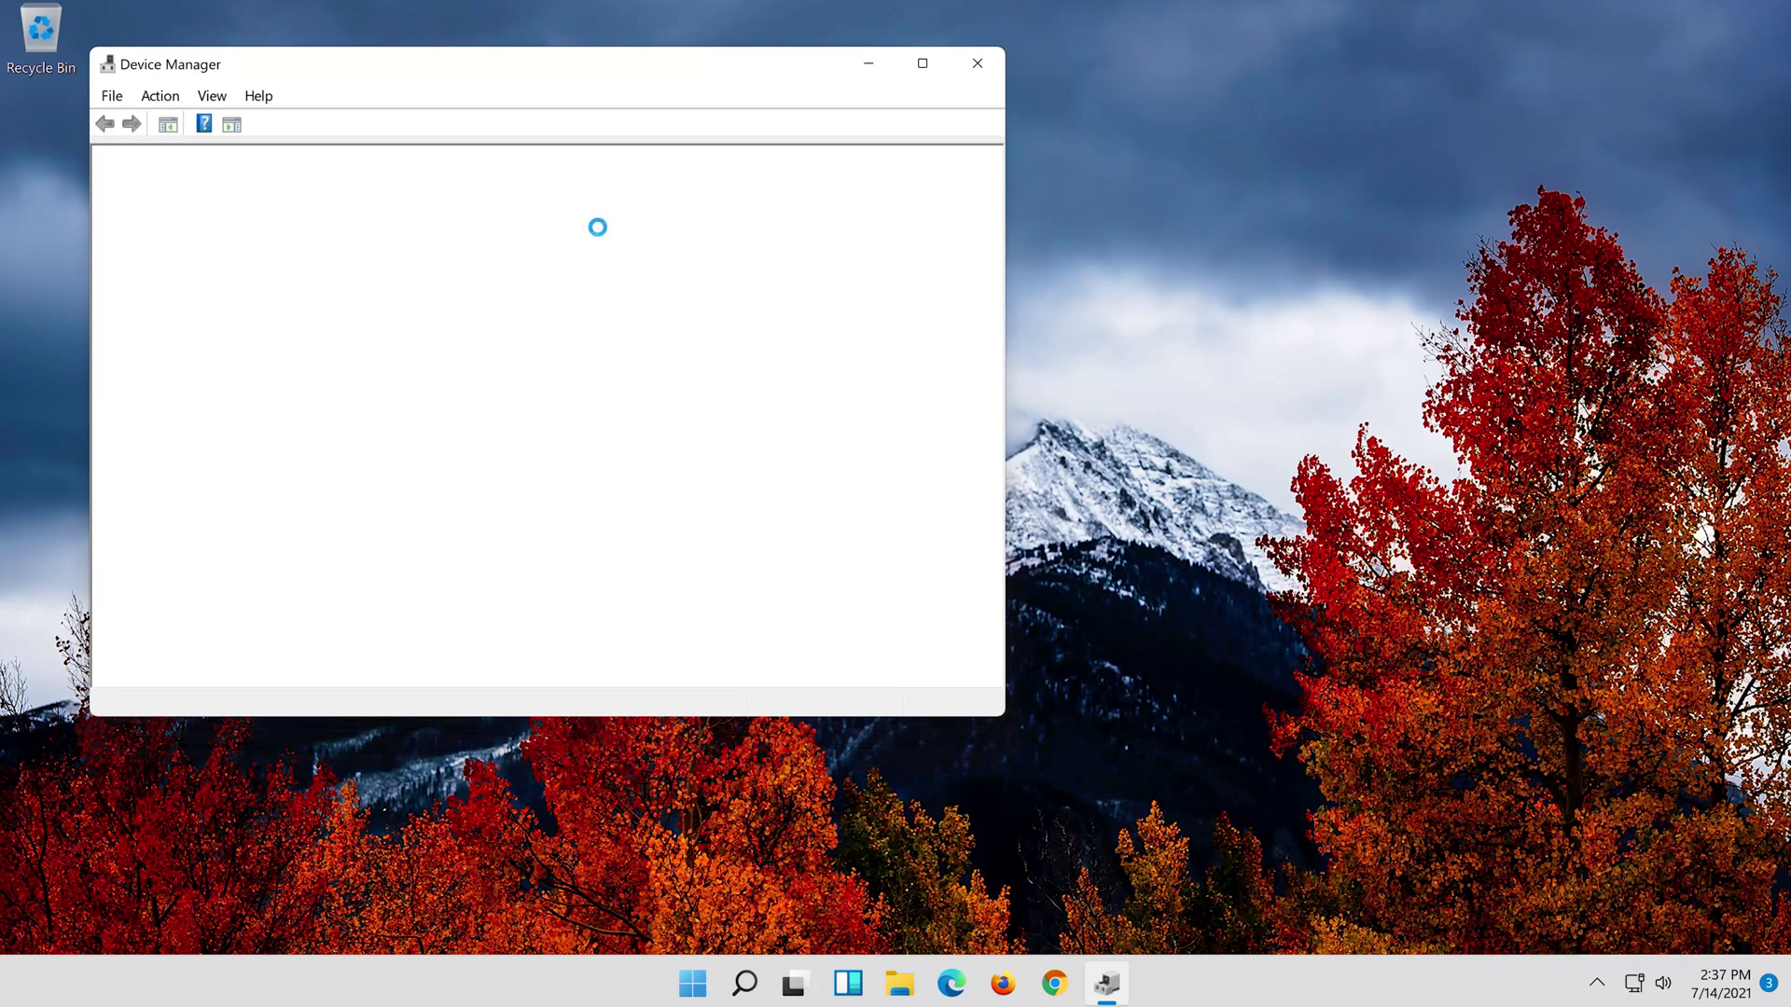
{"action": "left_click_drag", "start_coordinate": [408, 68], "coordinate": [880, 144]}
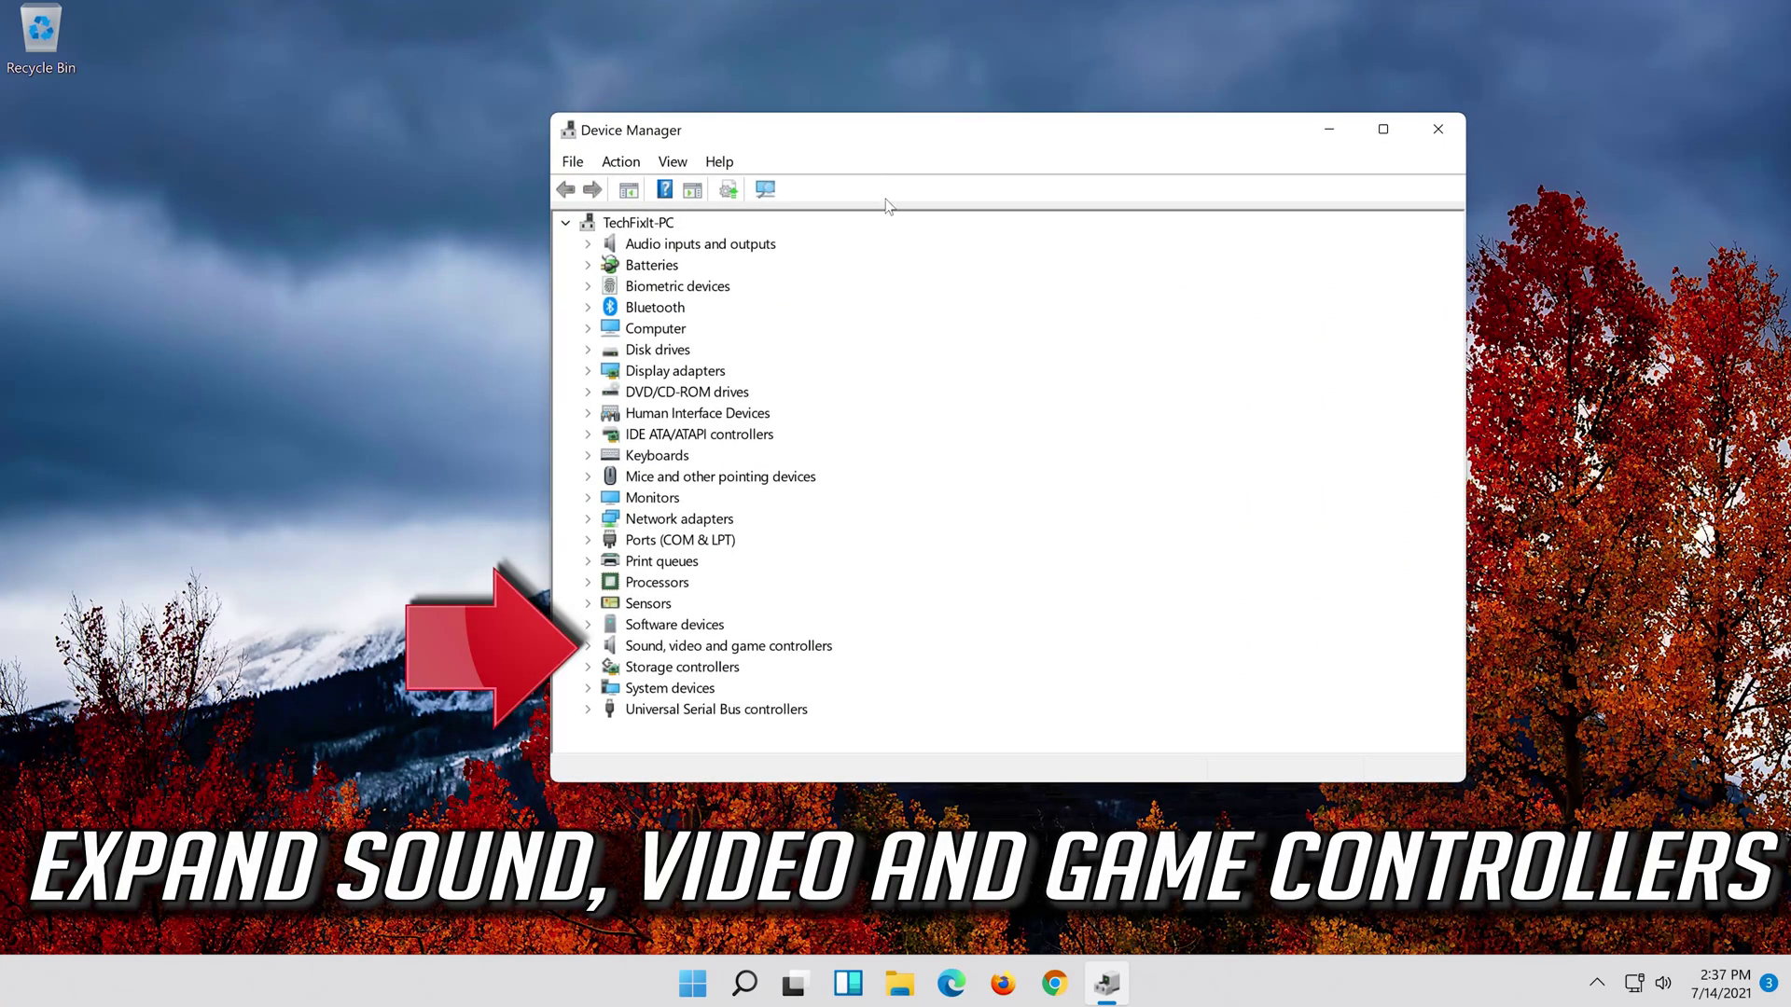
{"action": "left_click", "coordinate": [588, 645]}
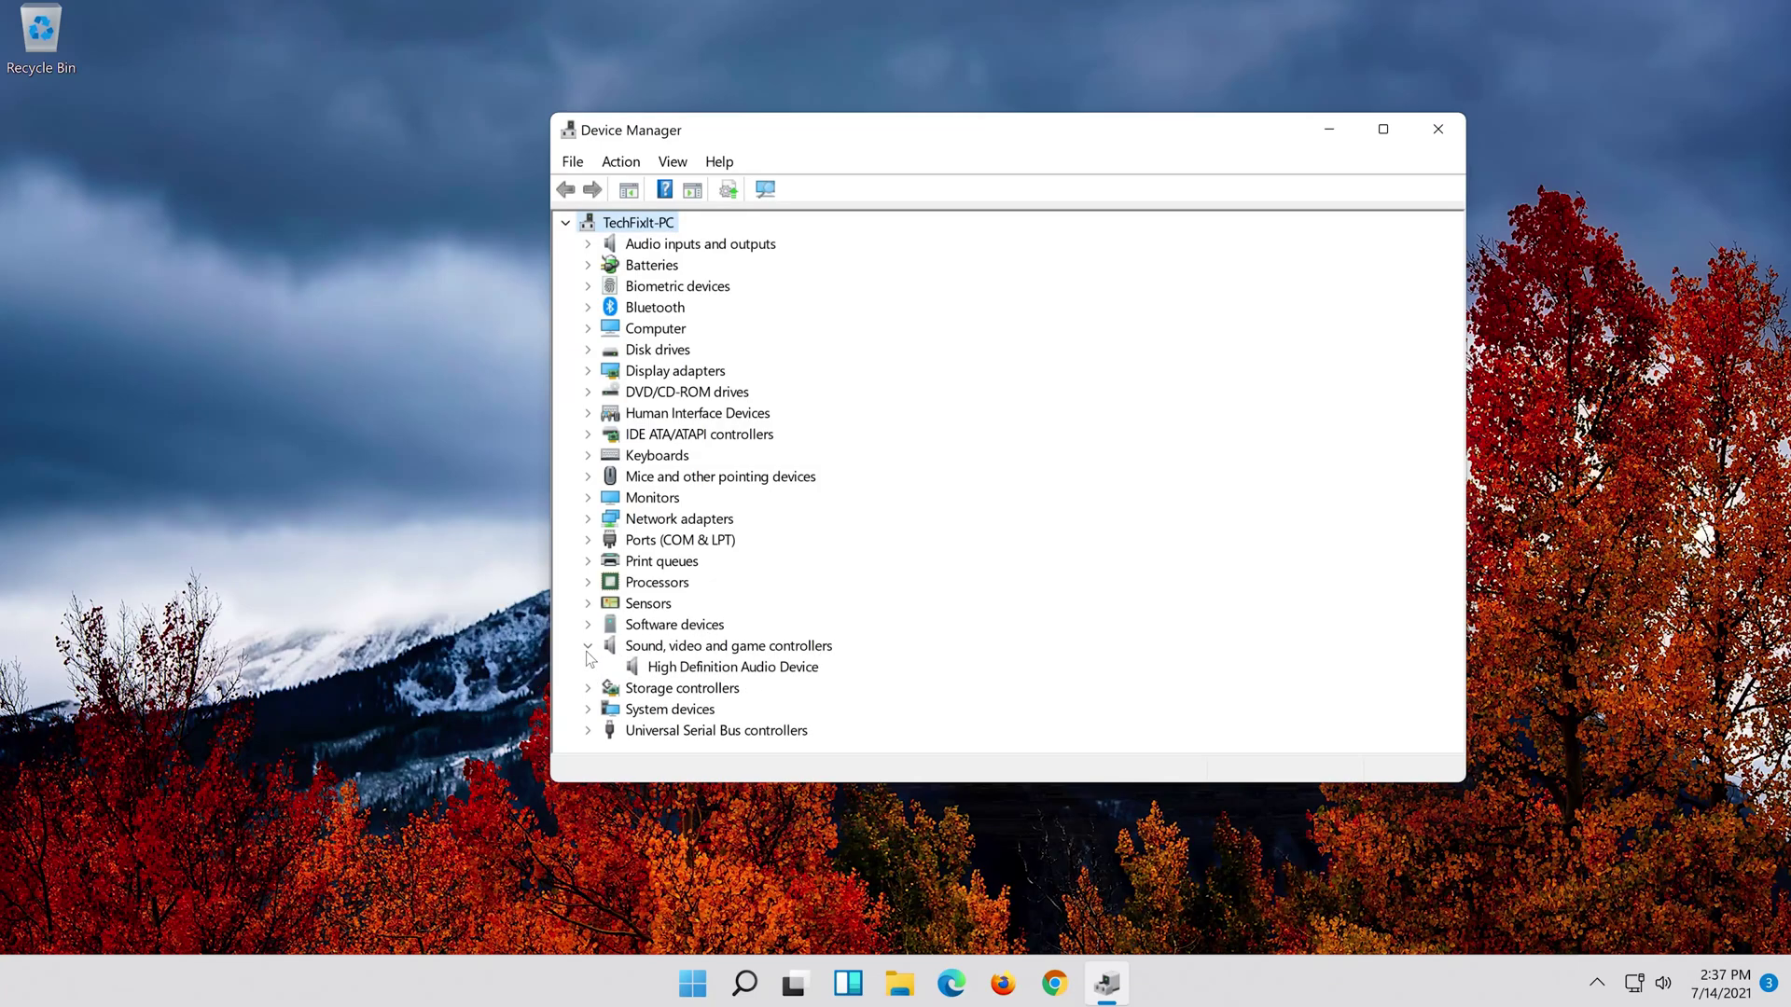
Step: Open the driver properties of the High Definition Audio Device
{"action": "left_click", "coordinate": [666, 668]}
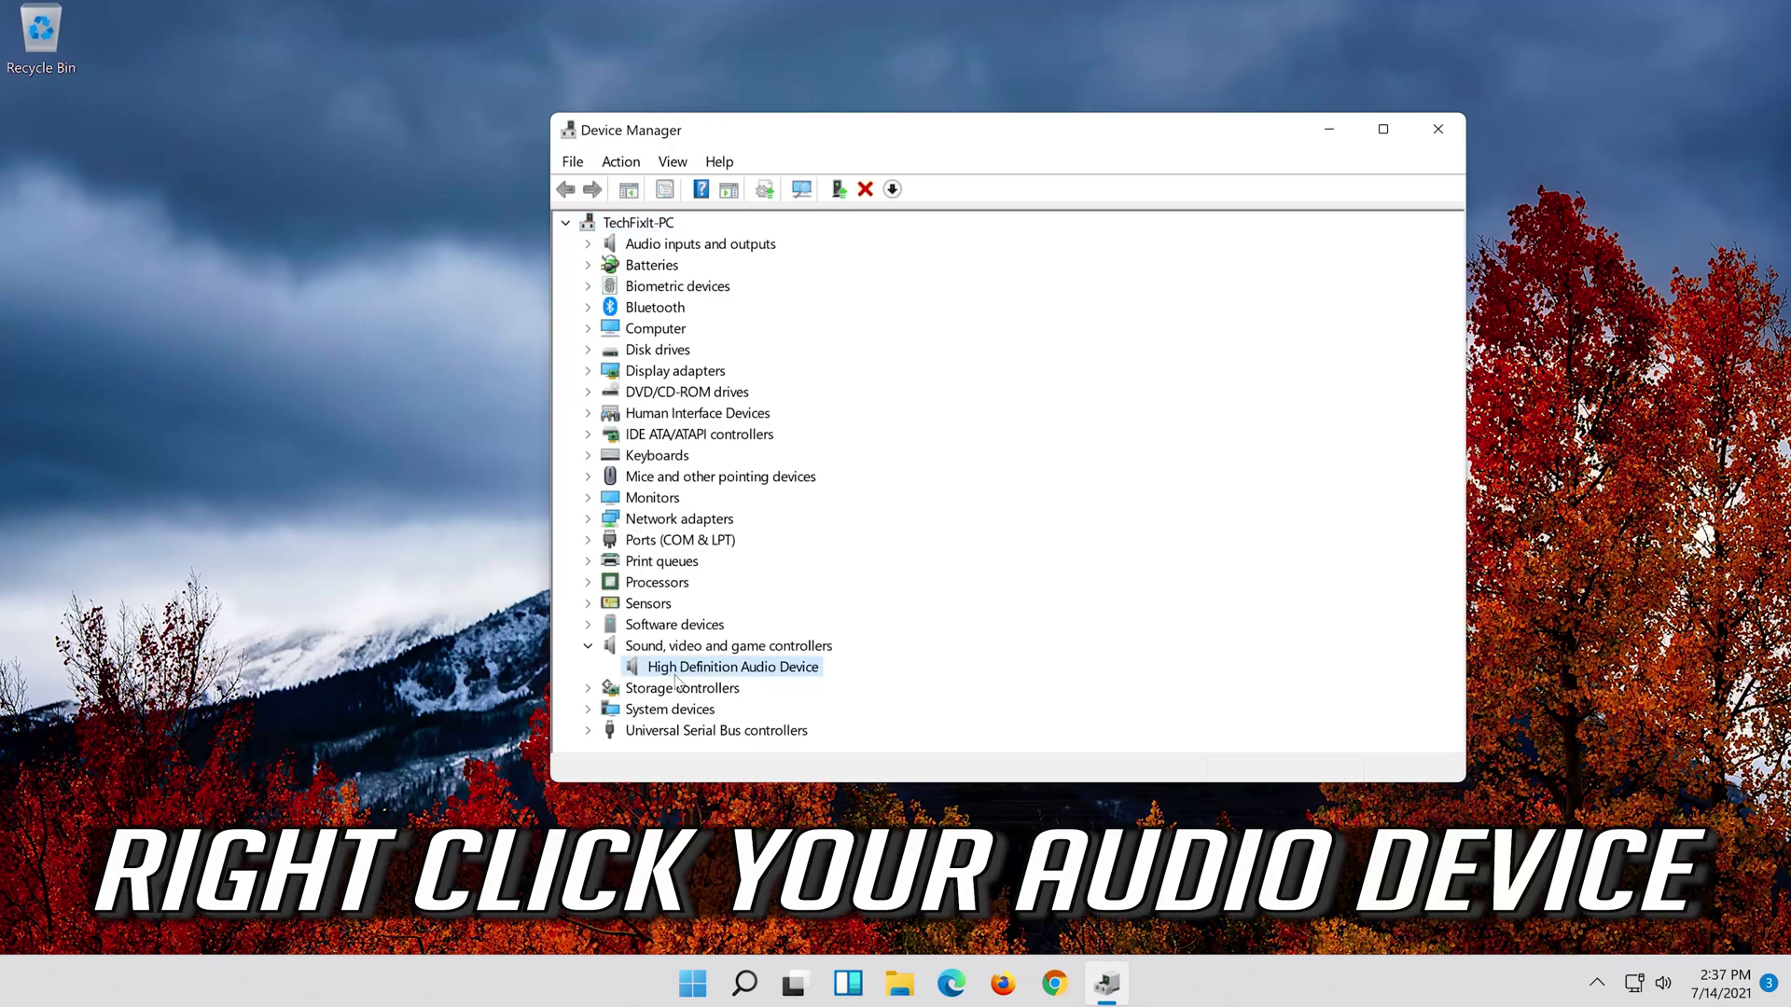
{"action": "right_click", "coordinate": [800, 679]}
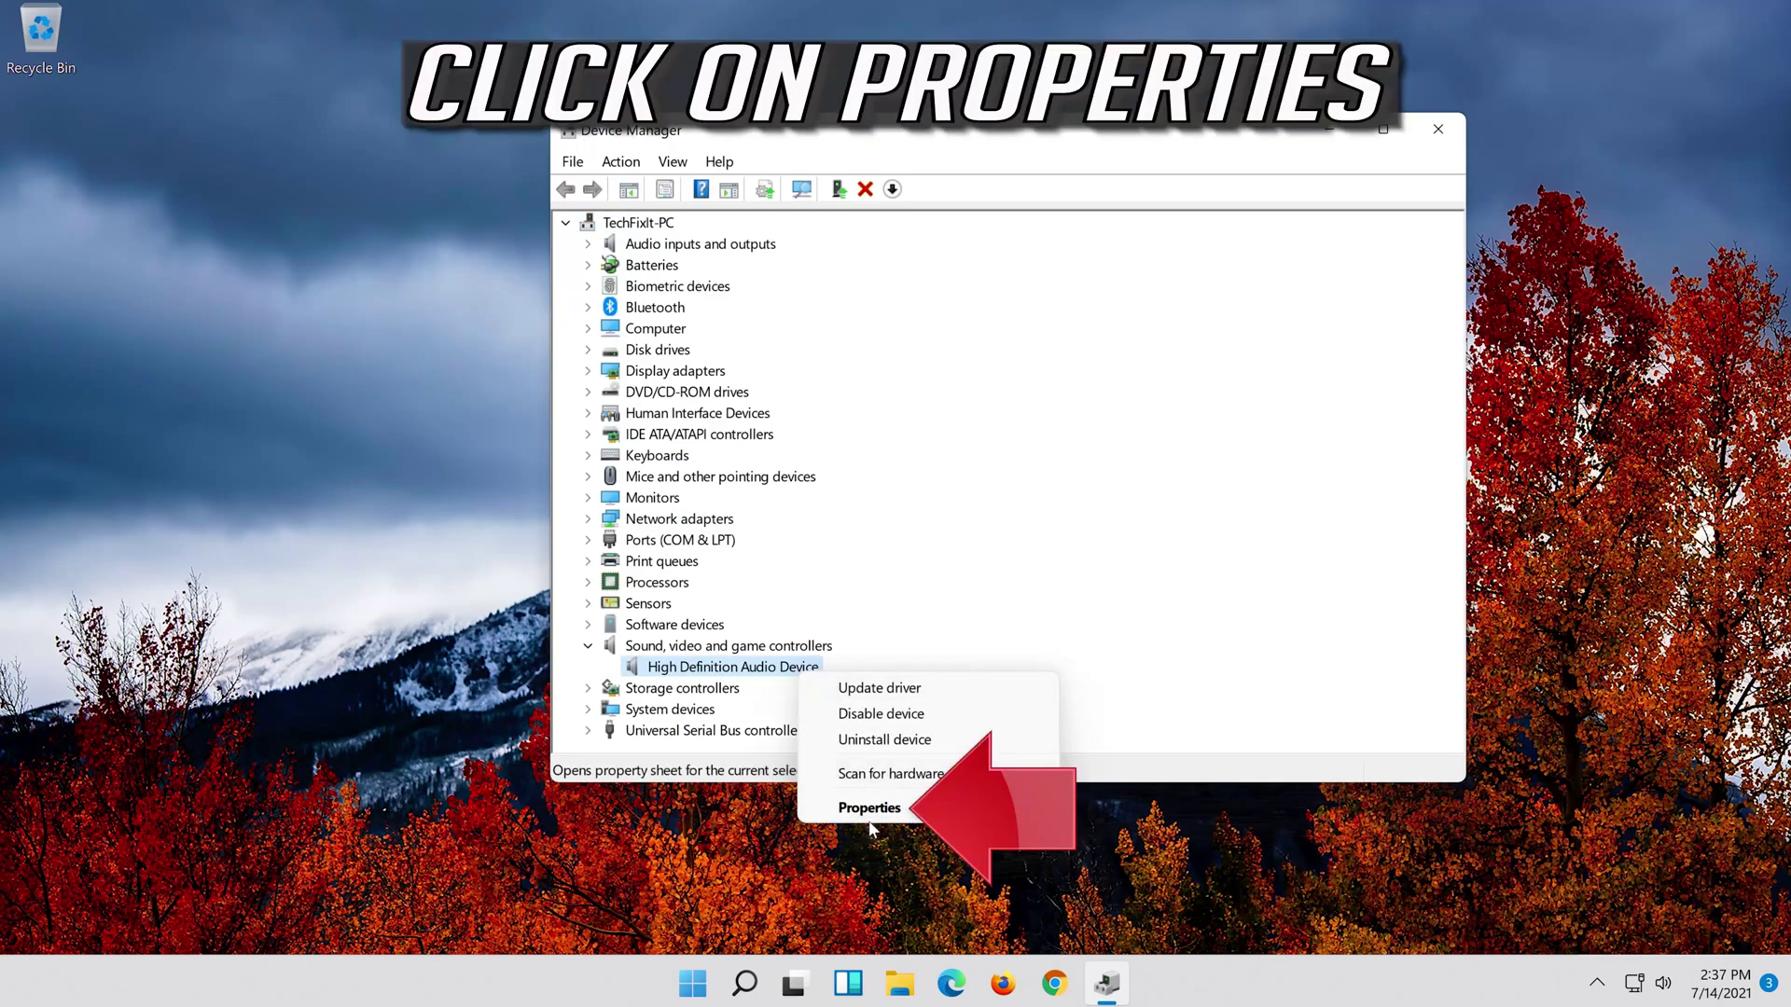
{"action": "left_click", "coordinate": [938, 806]}
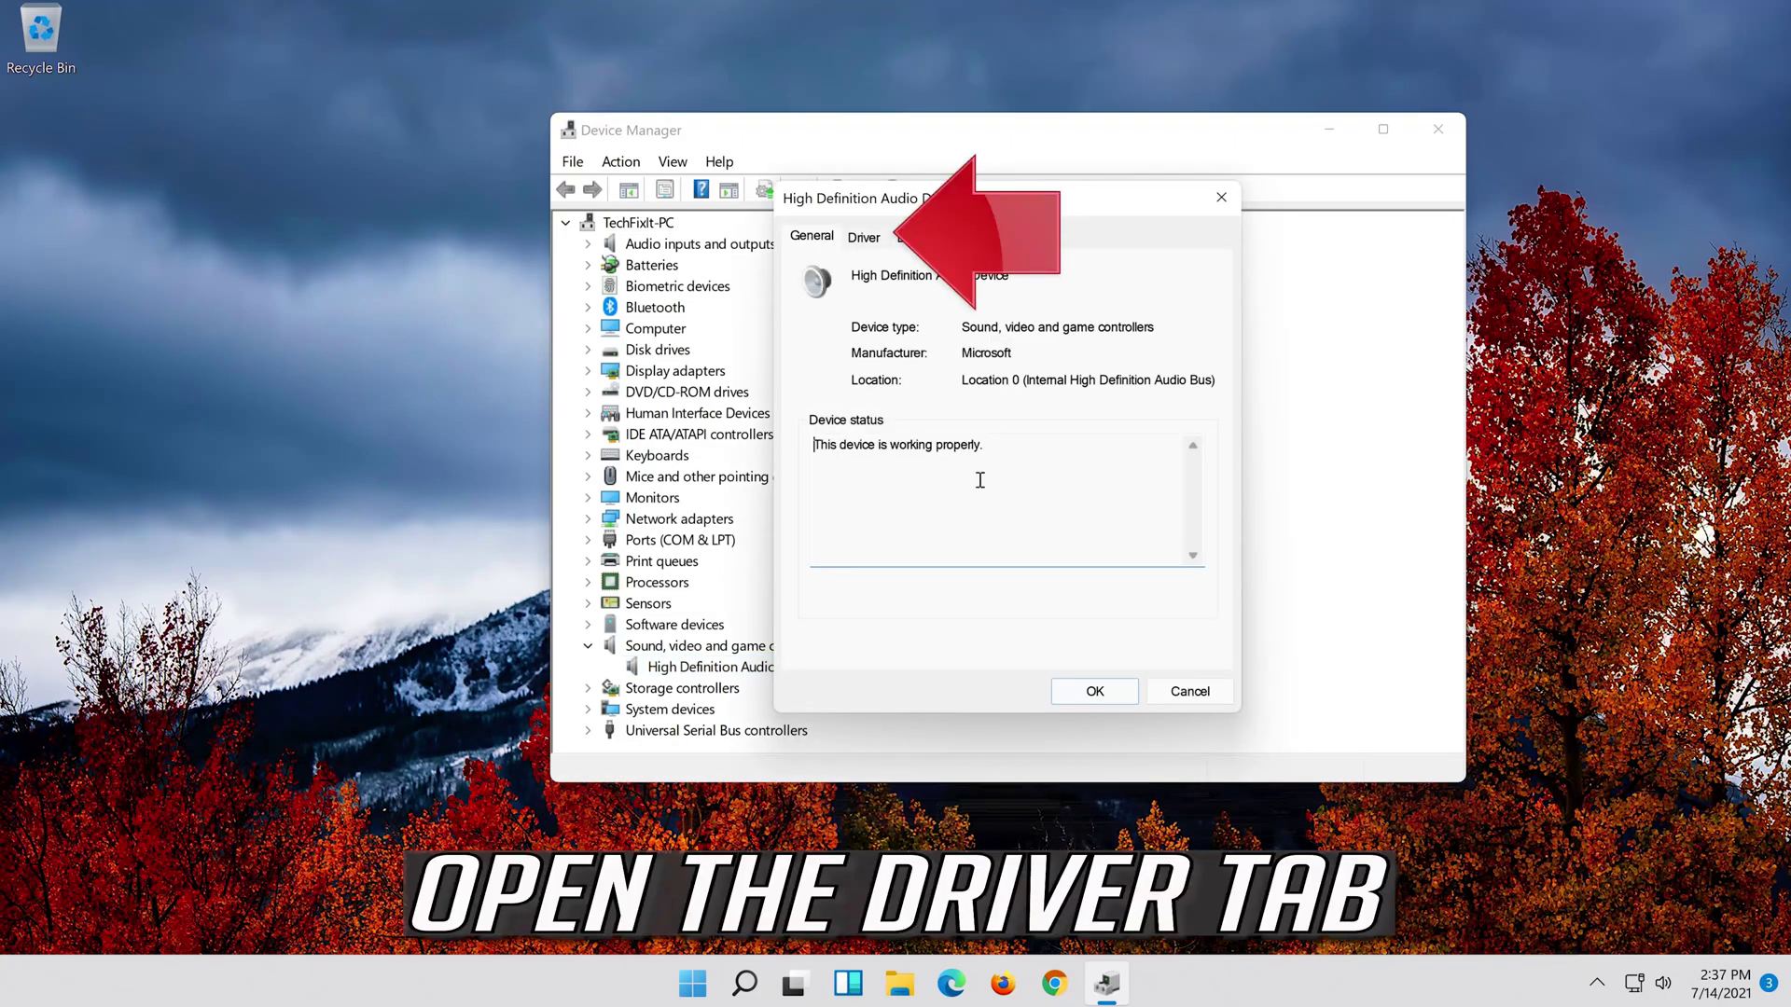
{"action": "left_click", "coordinate": [864, 238]}
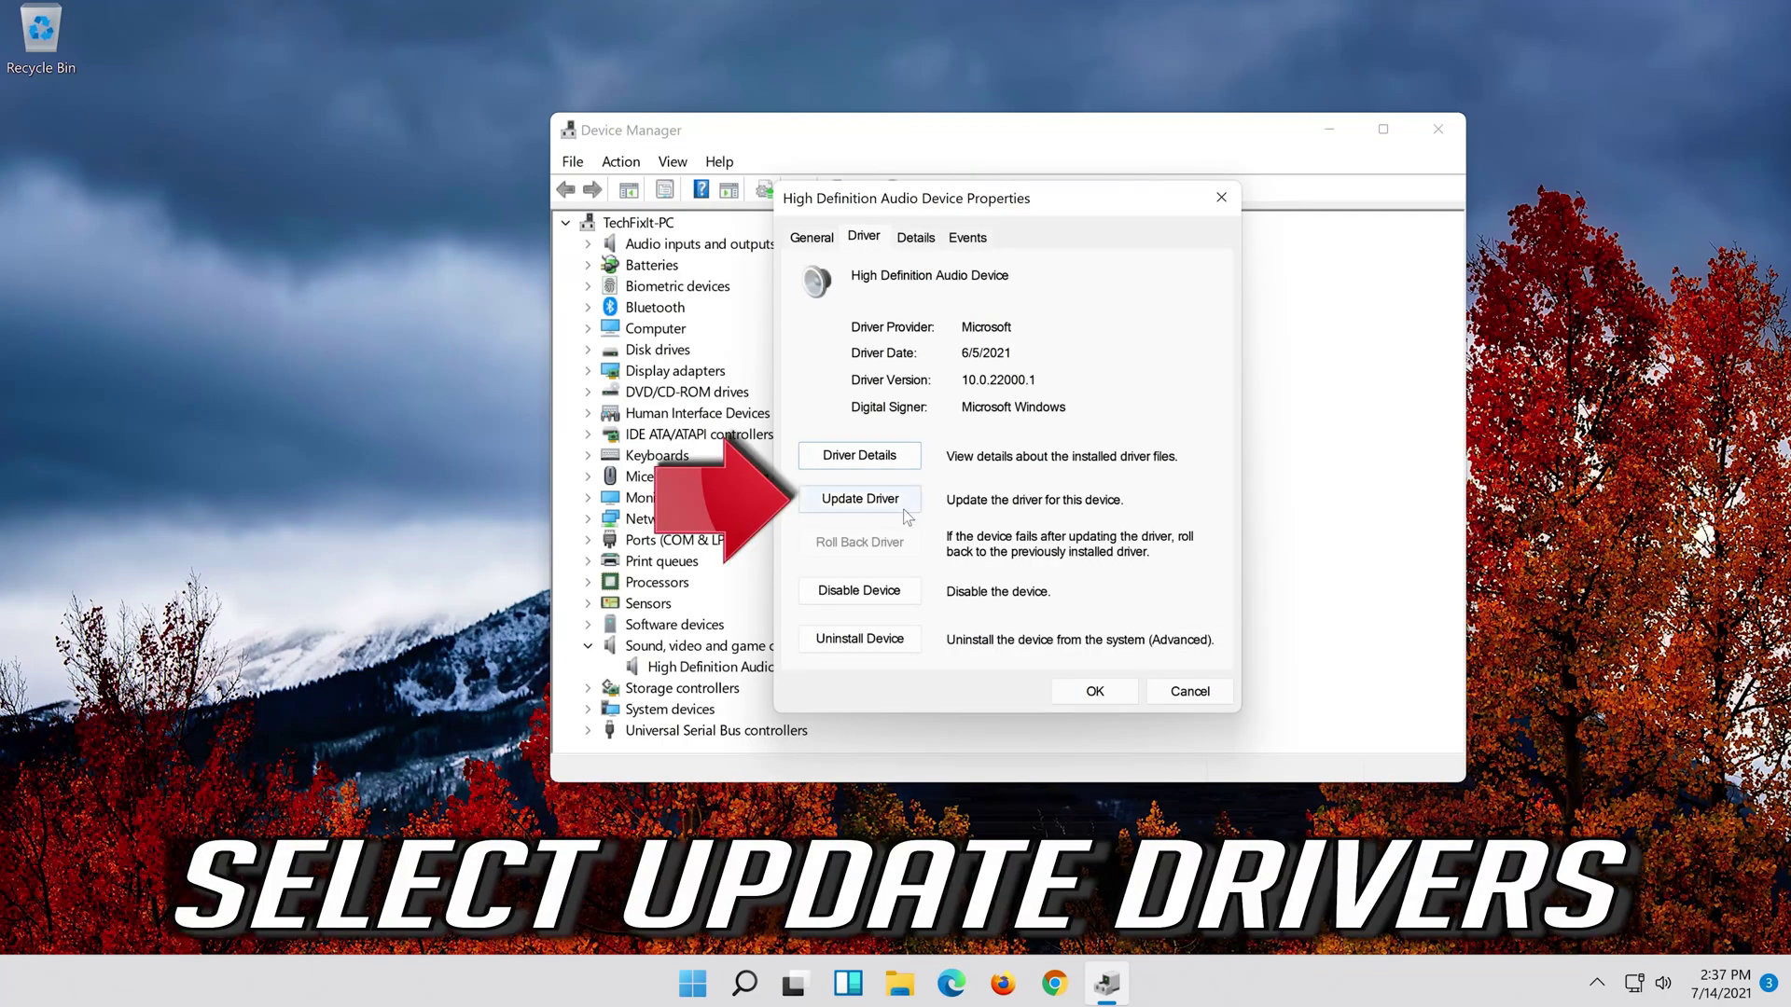
Step: Update the audio driver manually with the High Definition Audio Device model from the computer's available drivers, accepting the compatibility warning
{"action": "left_click", "coordinate": [864, 508]}
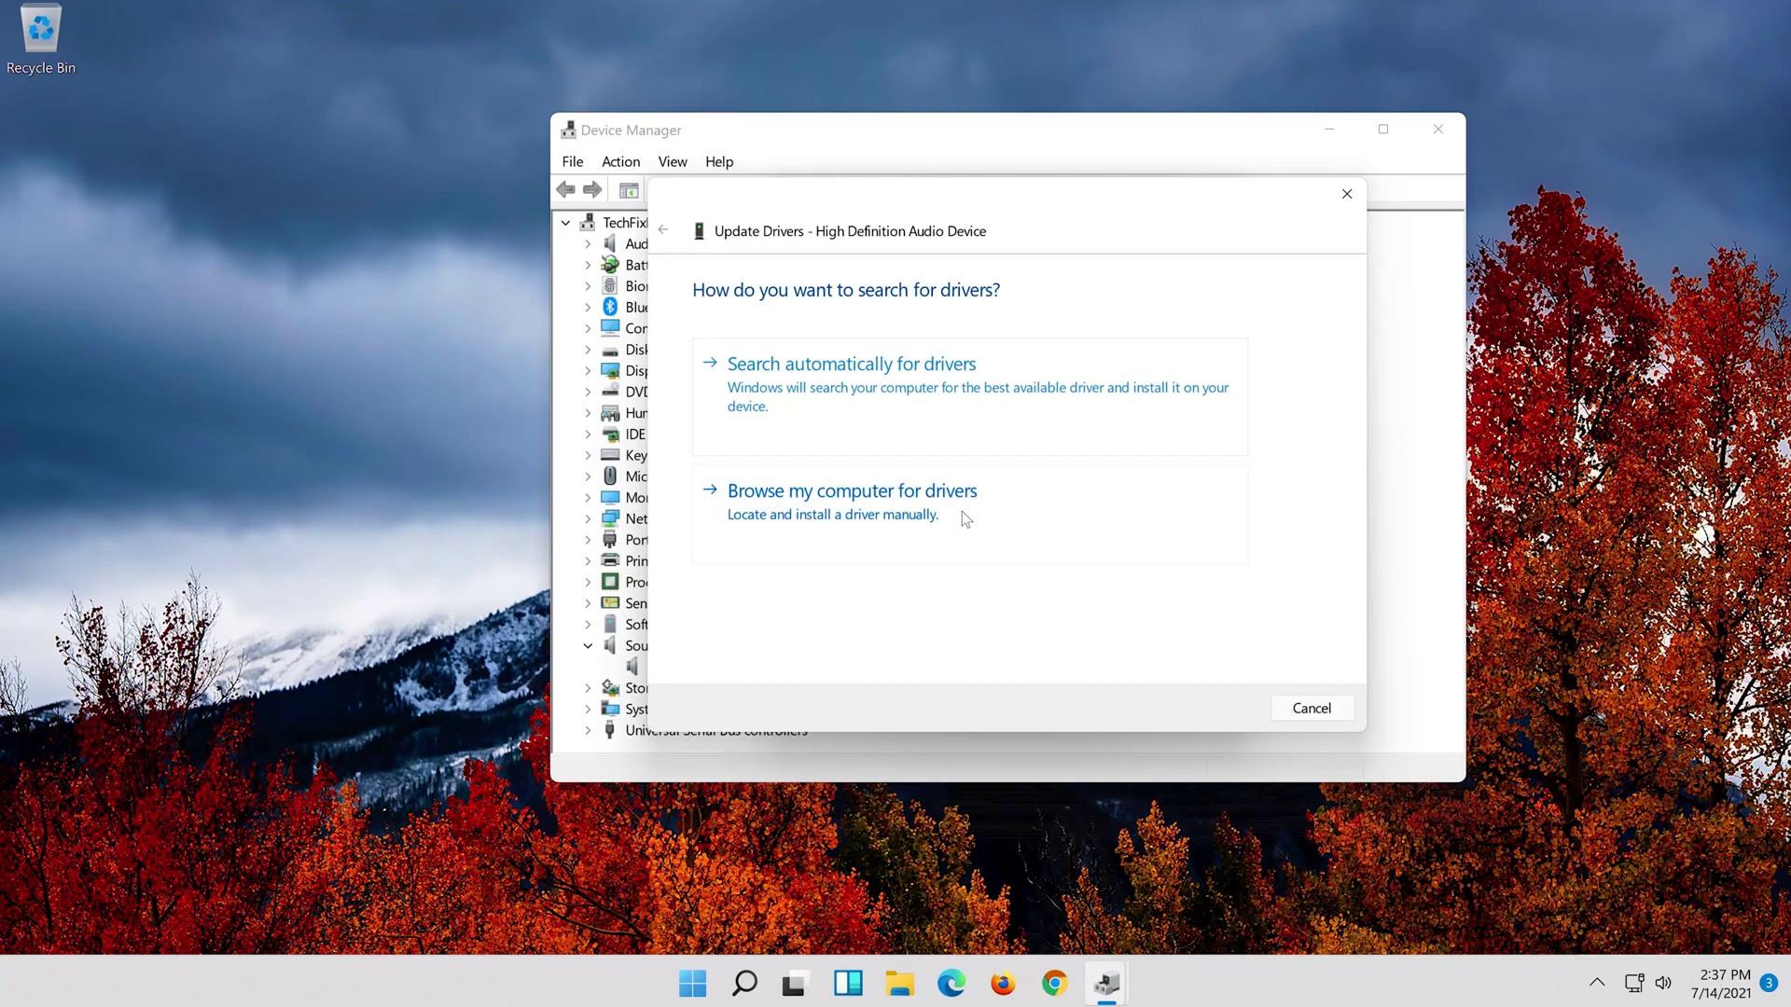
{"action": "left_click", "coordinate": [965, 519]}
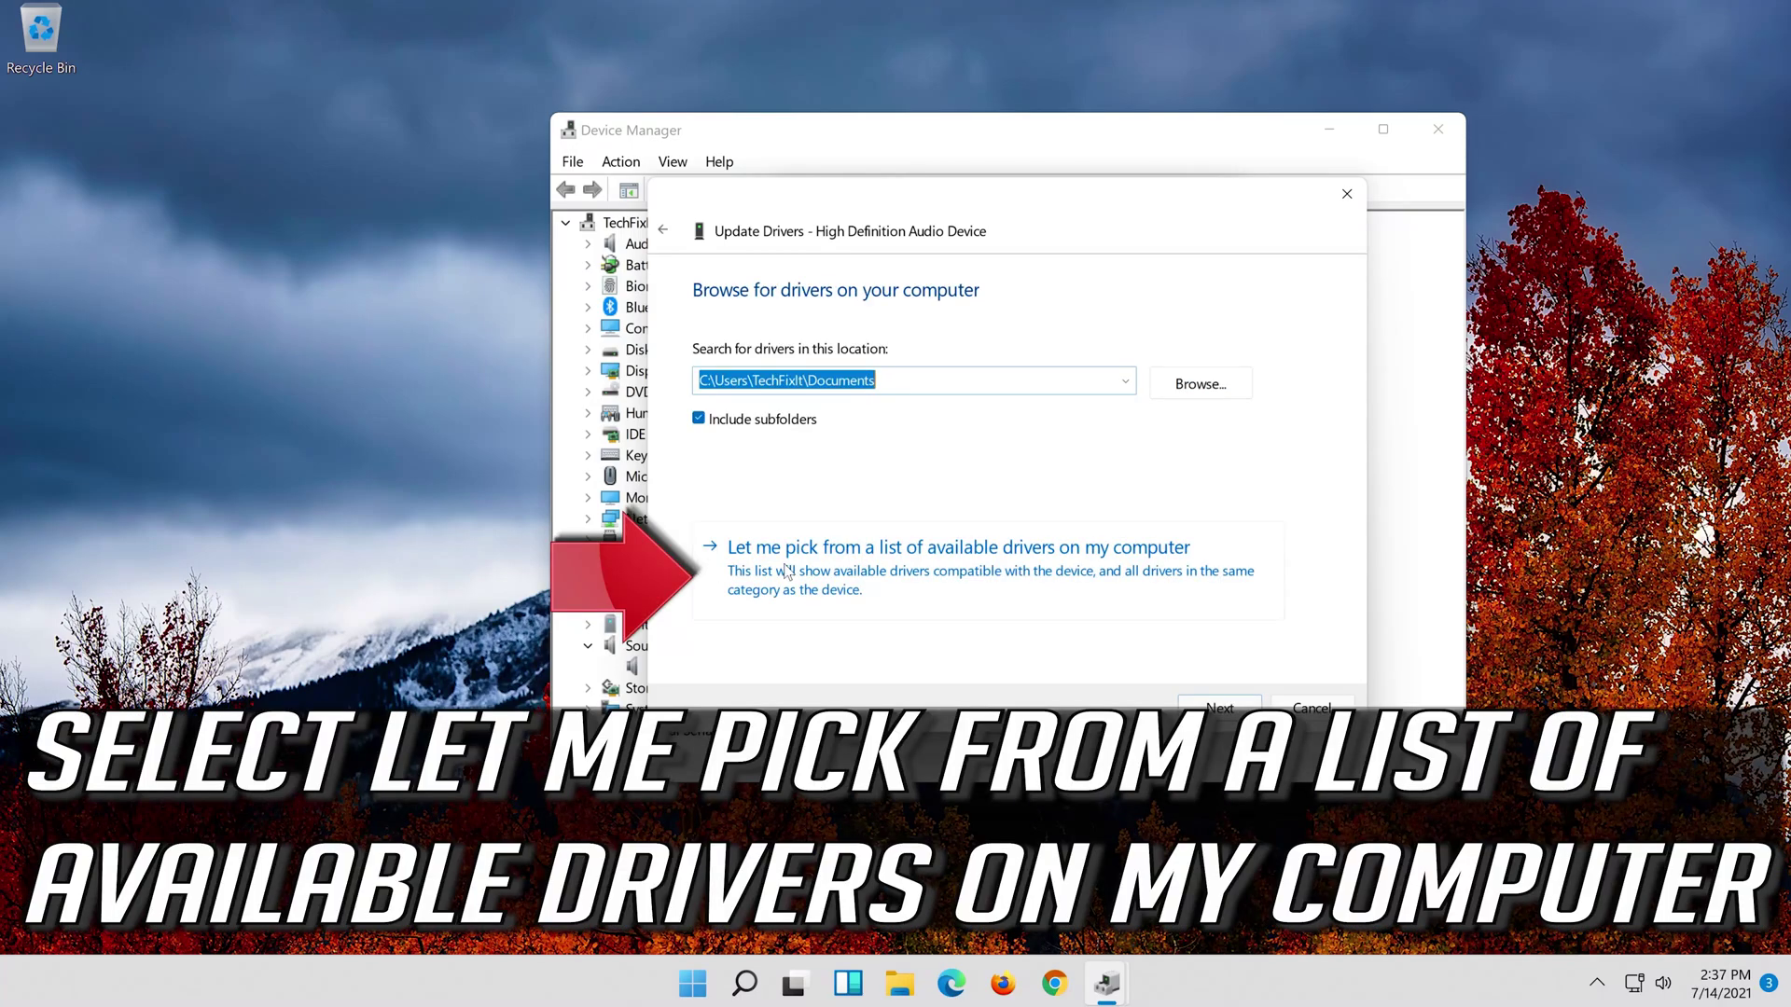
{"action": "left_click", "coordinate": [876, 589]}
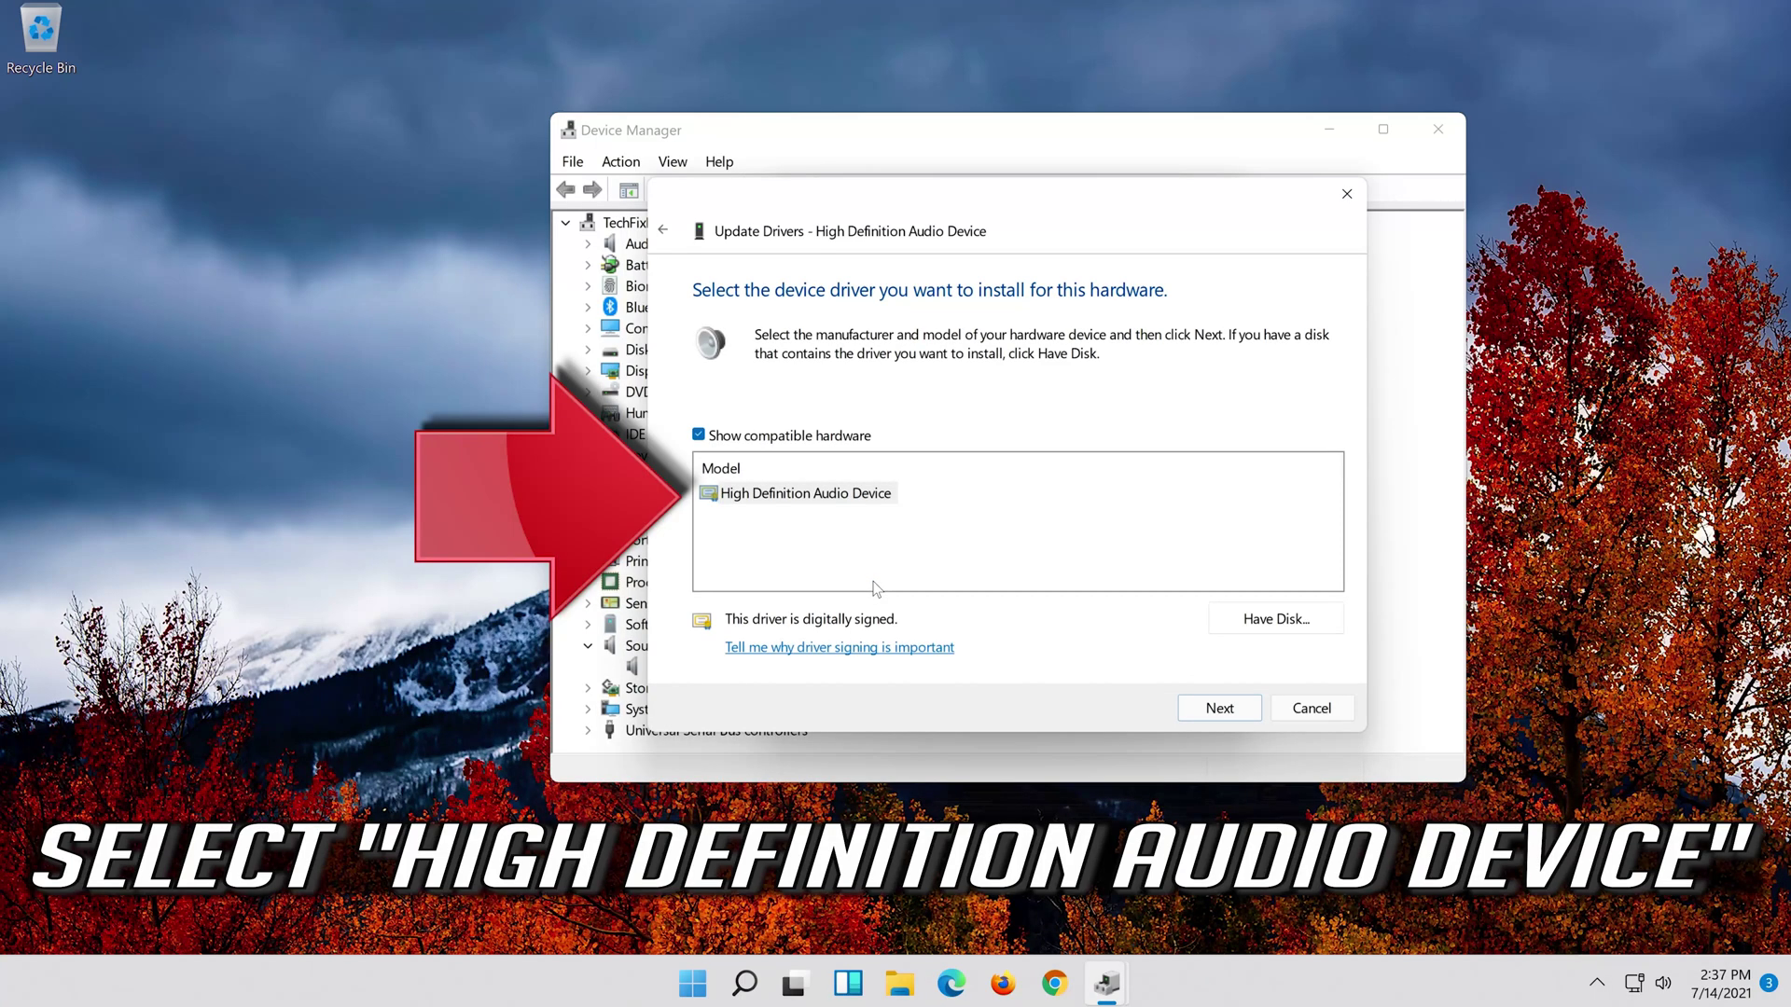
{"action": "left_click", "coordinate": [840, 494]}
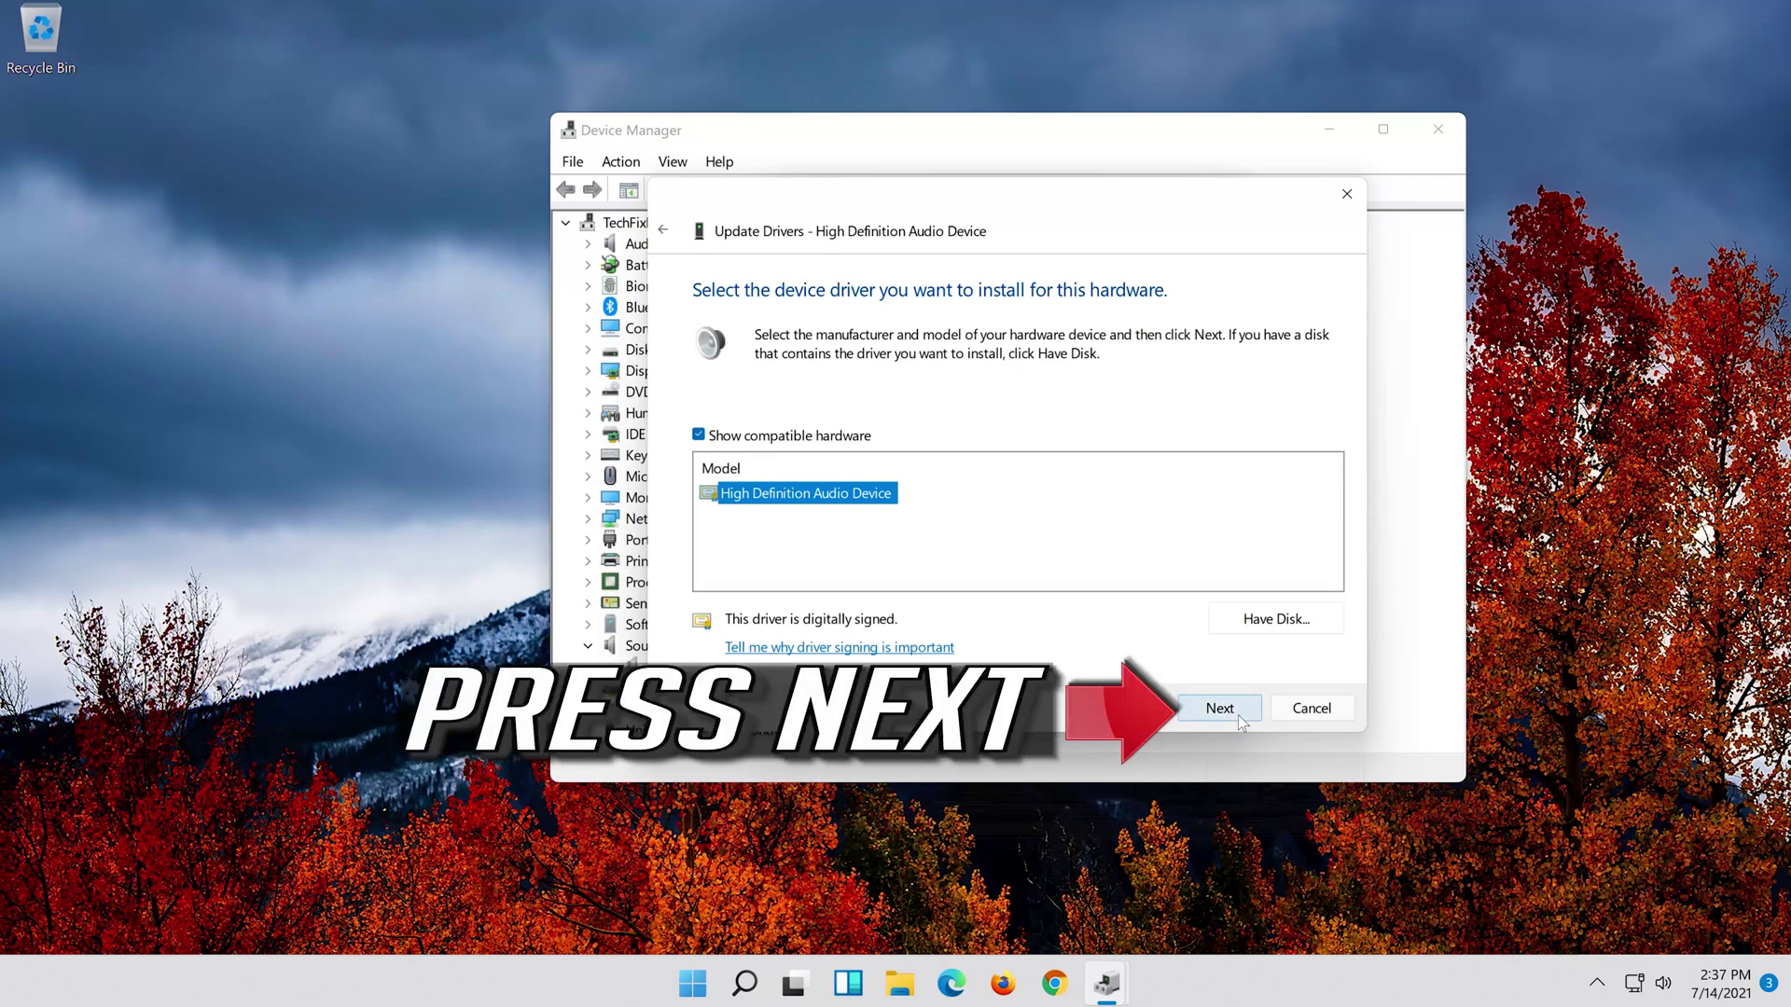
{"action": "left_click", "coordinate": [1238, 714]}
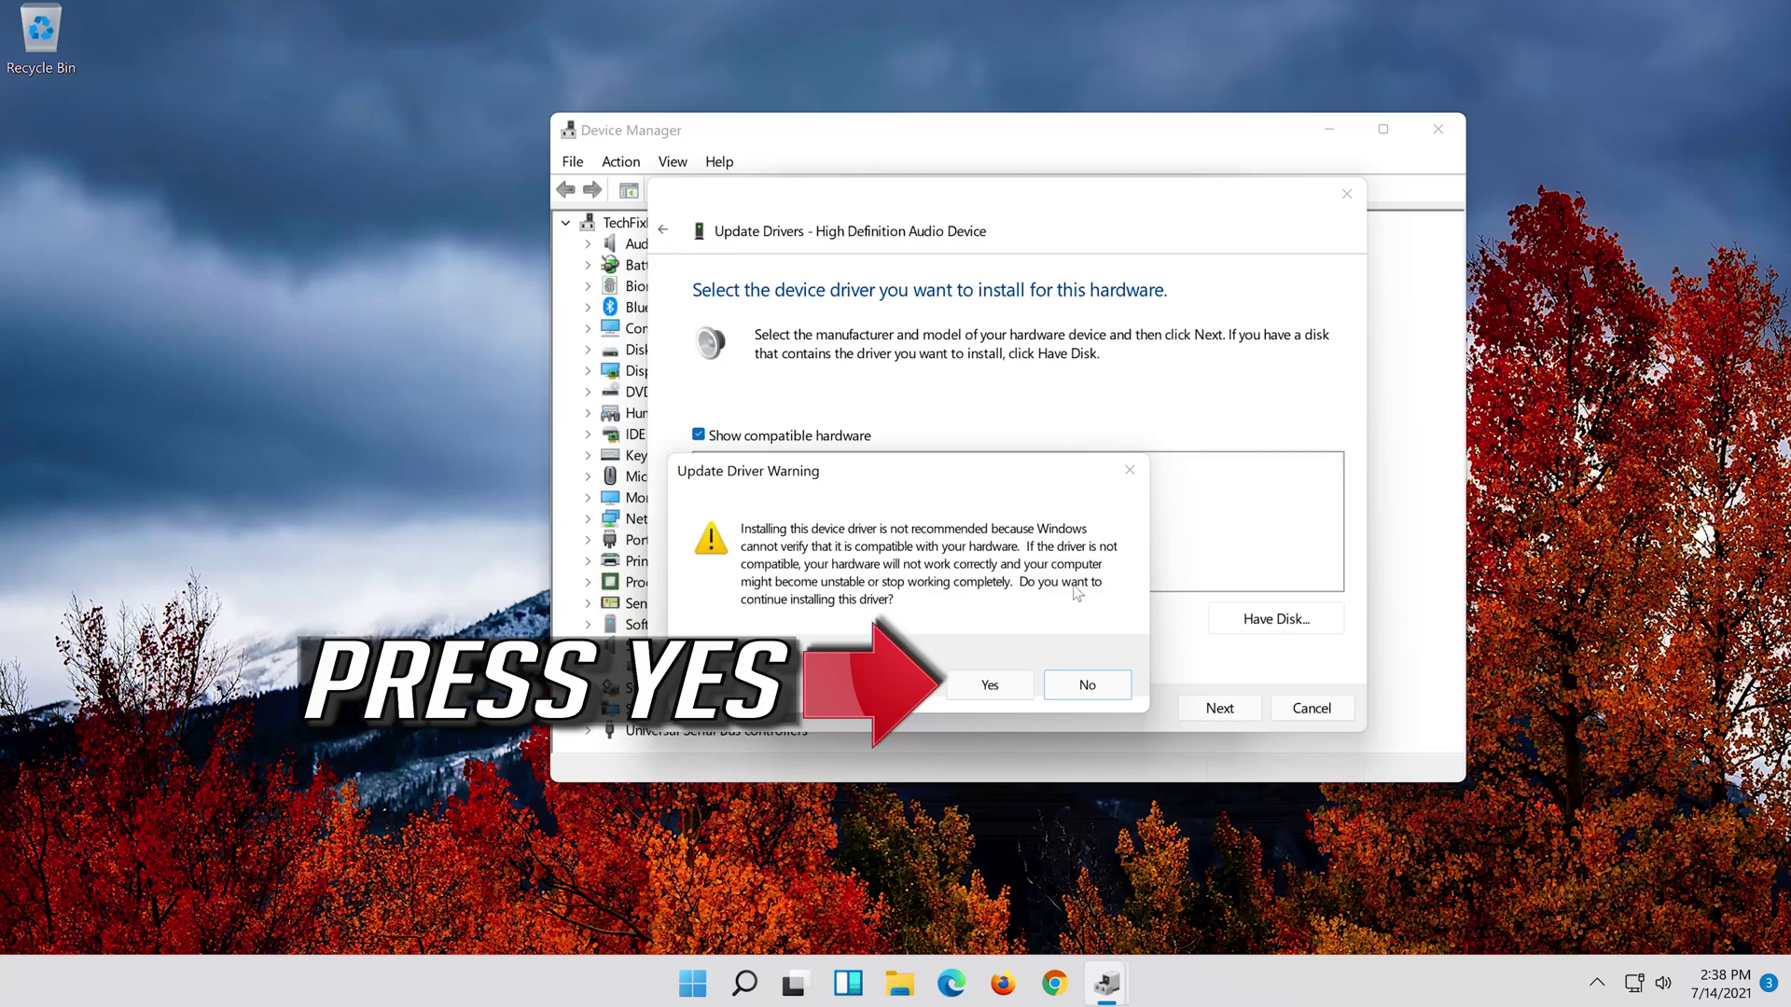
{"action": "left_click", "coordinate": [988, 687]}
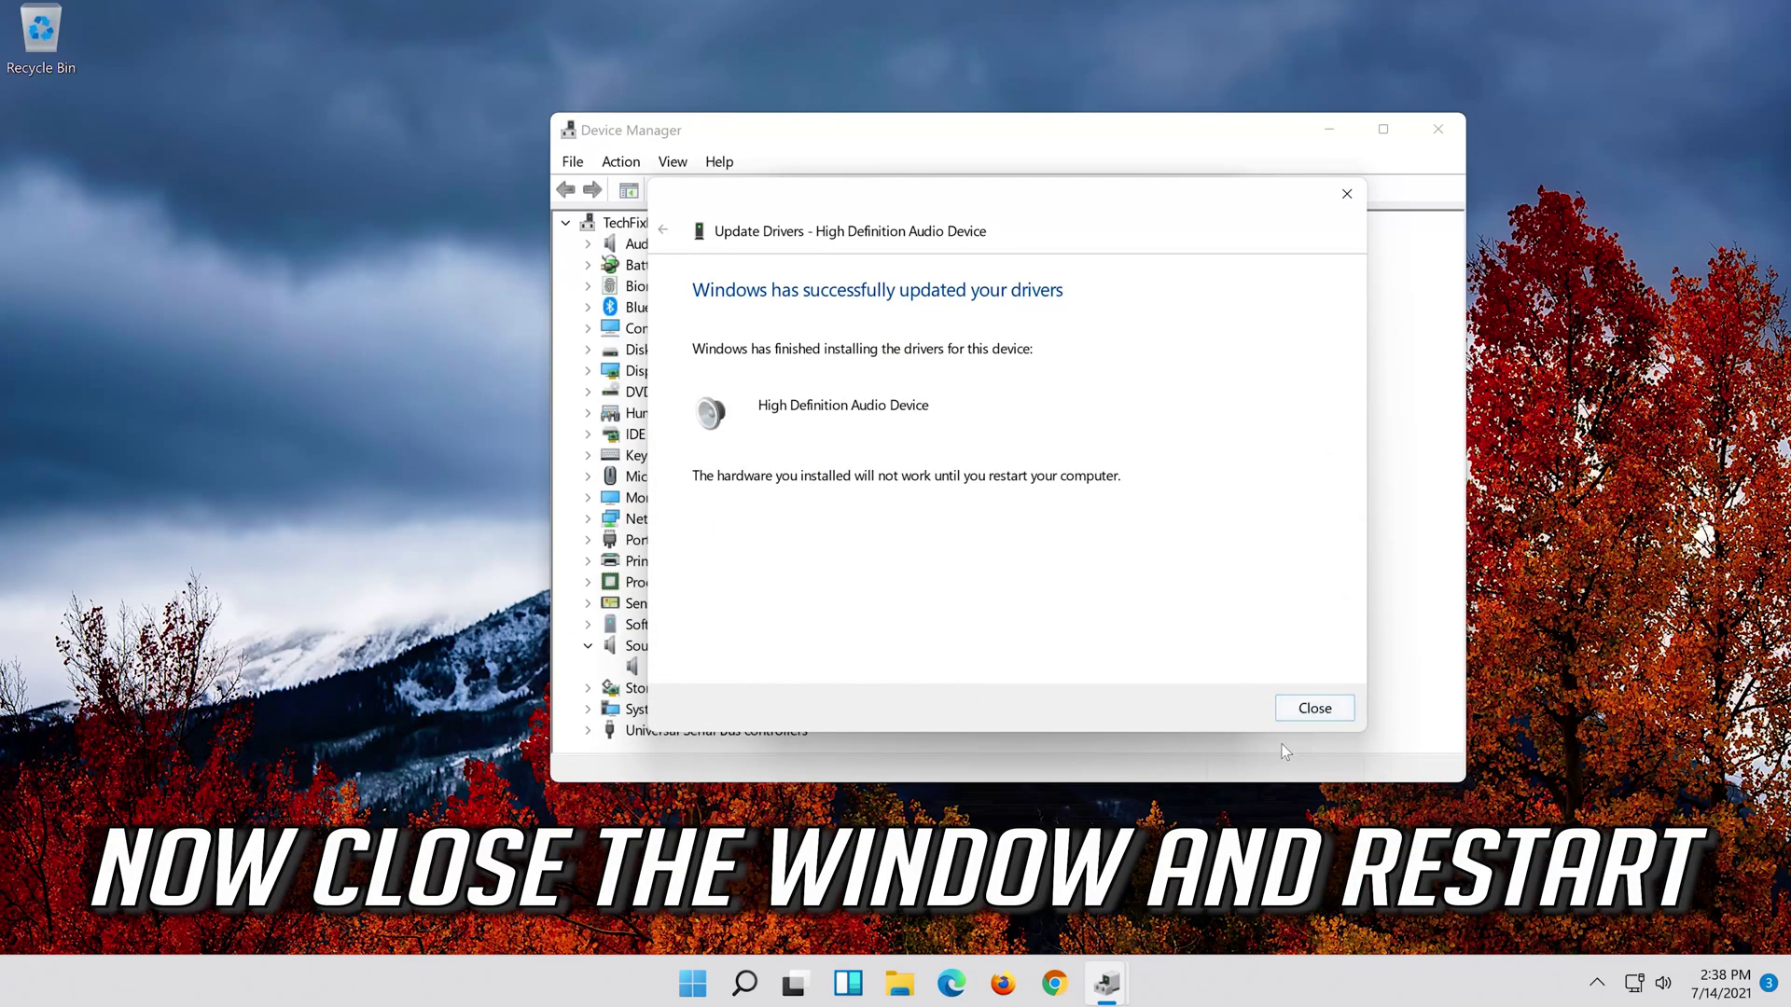
Step: Close the driver update wizard and the device properties, and accept restarting the computer
{"action": "left_click", "coordinate": [1315, 708]}
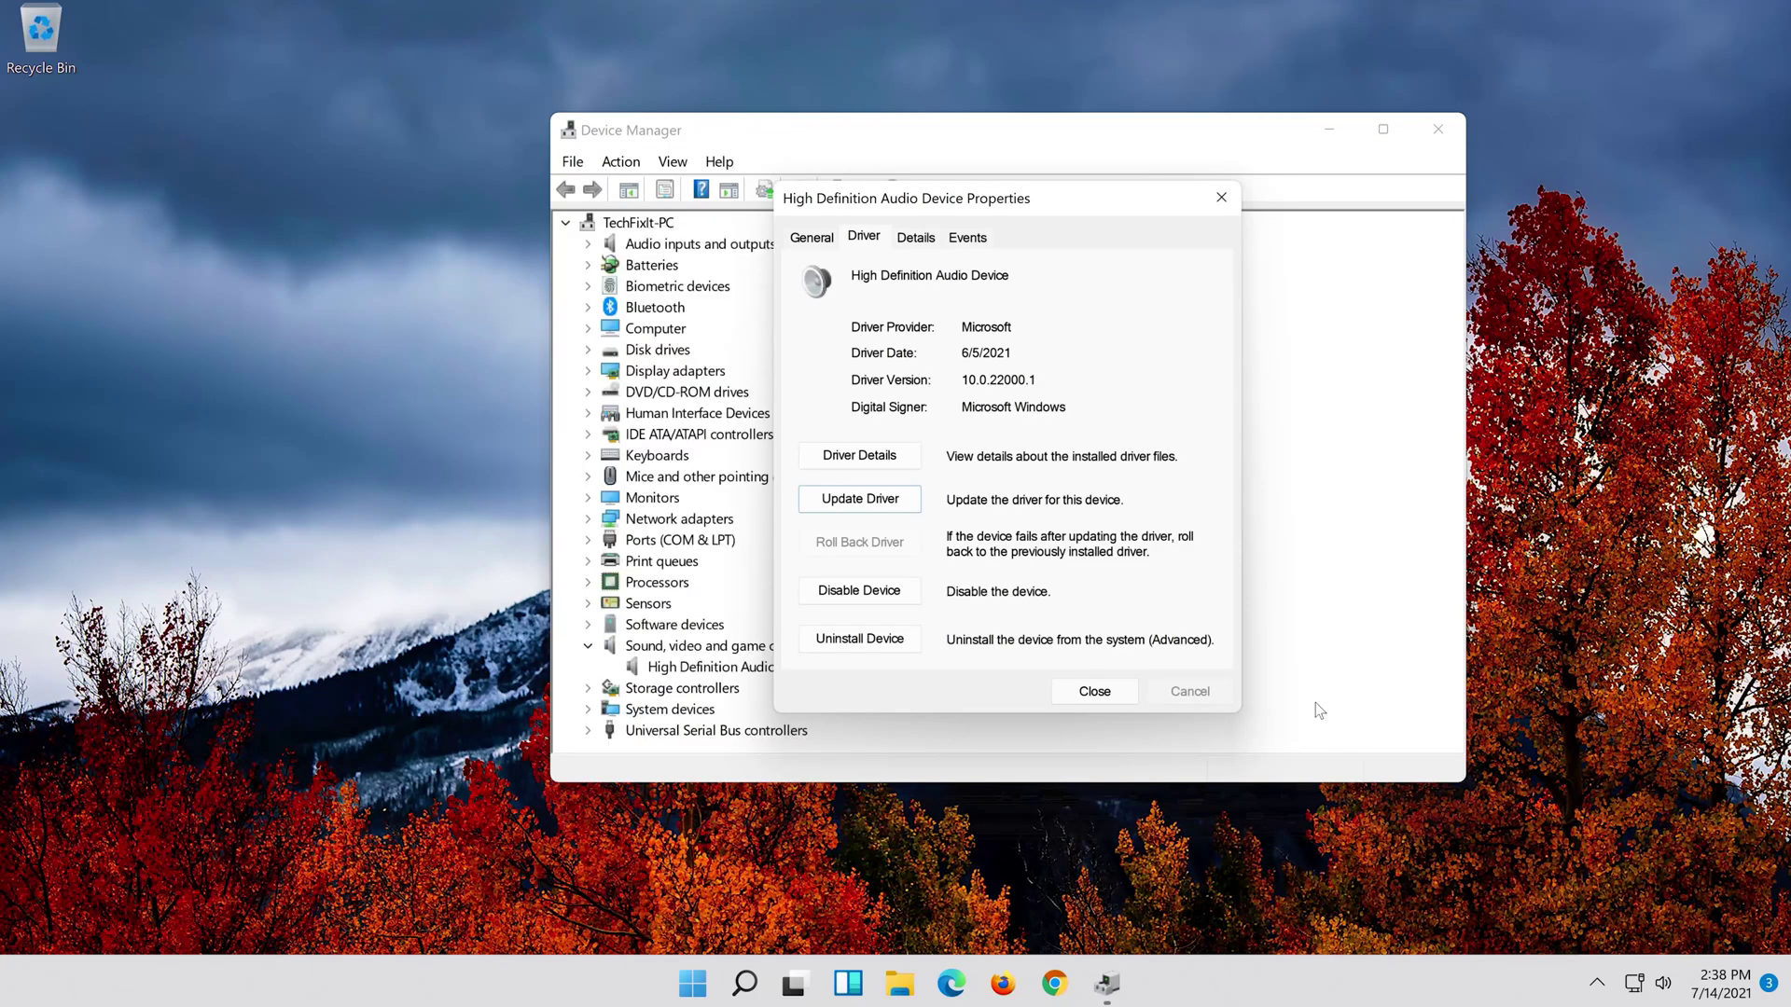
{"action": "left_click", "coordinate": [1094, 693]}
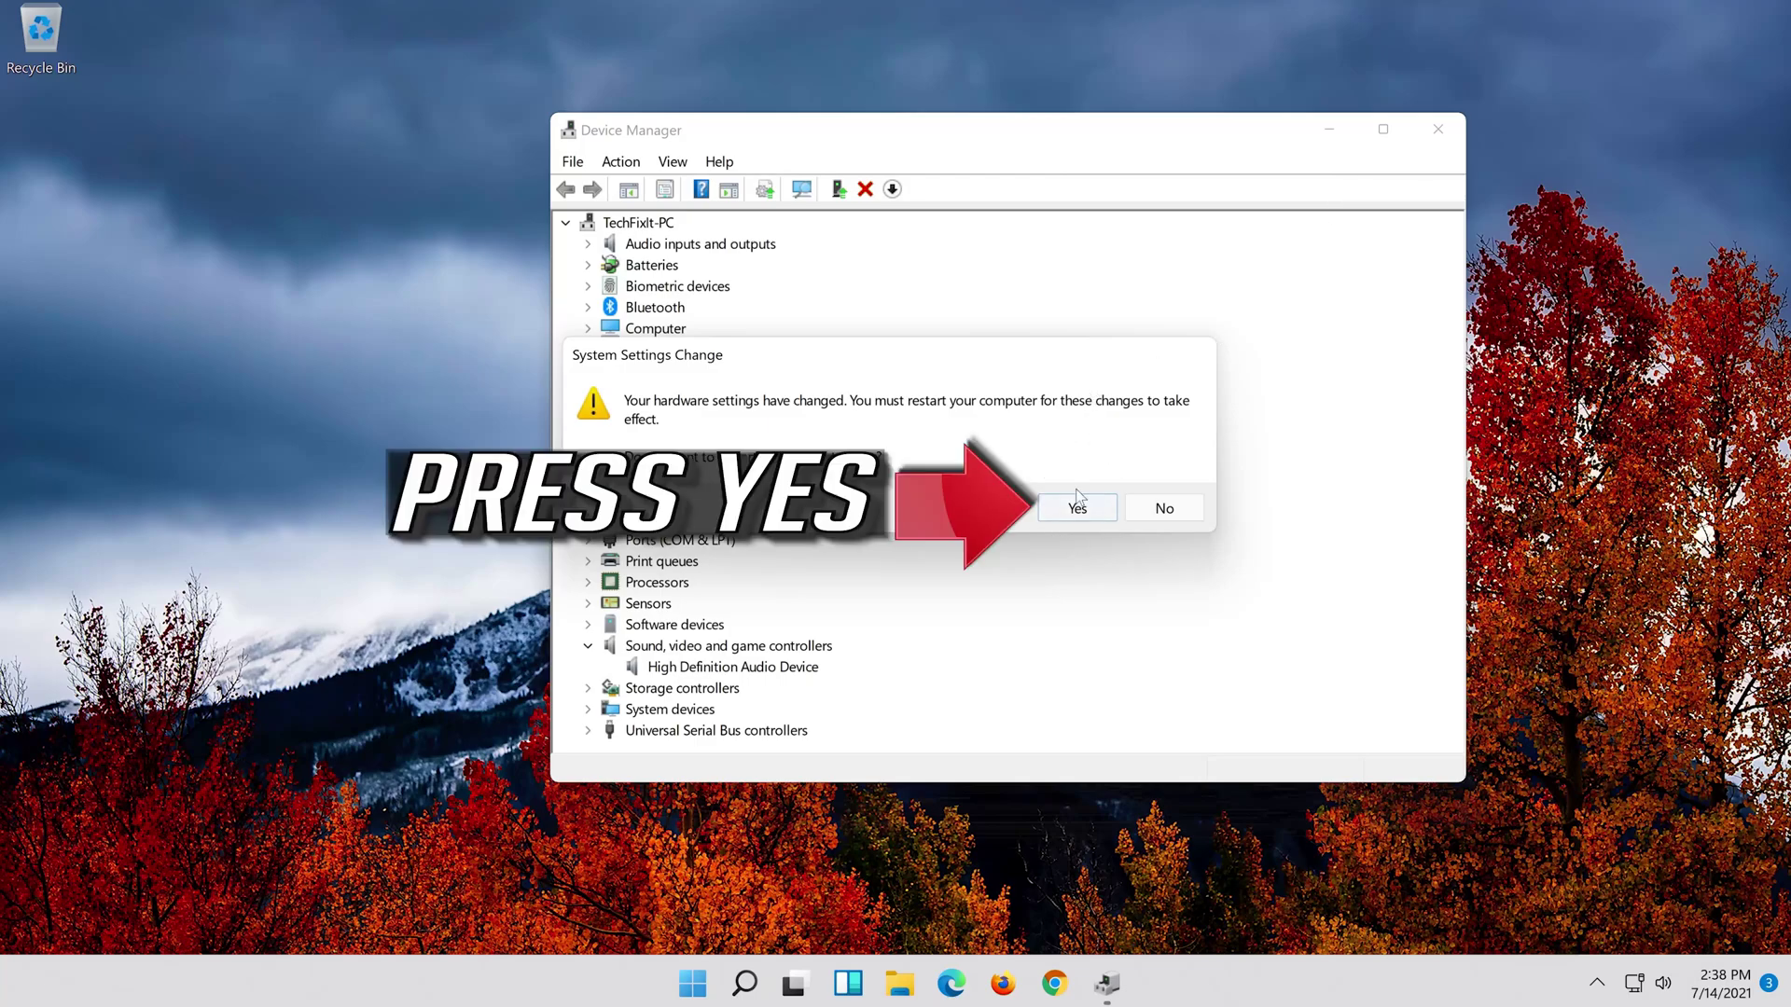
{"action": "left_click", "coordinate": [1074, 520]}
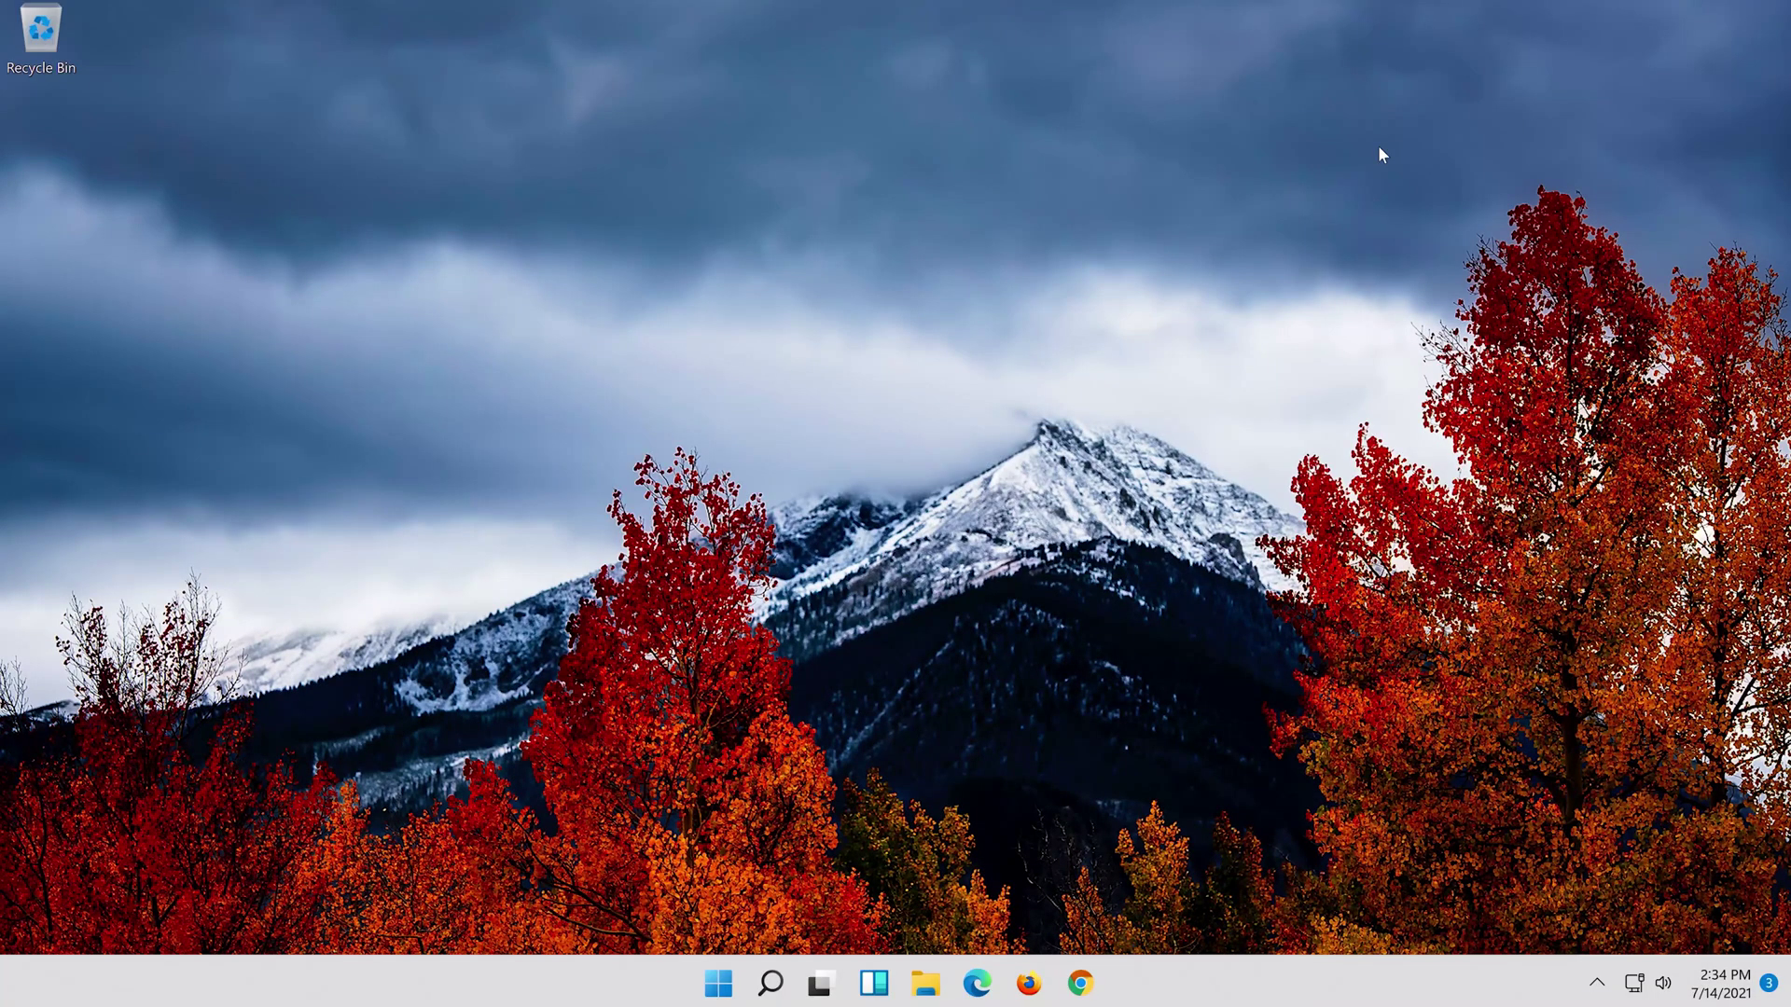
Step: Find and open Device Manager again and expand the Sound, video and game controllers category
{"action": "left_click", "coordinate": [760, 994]}
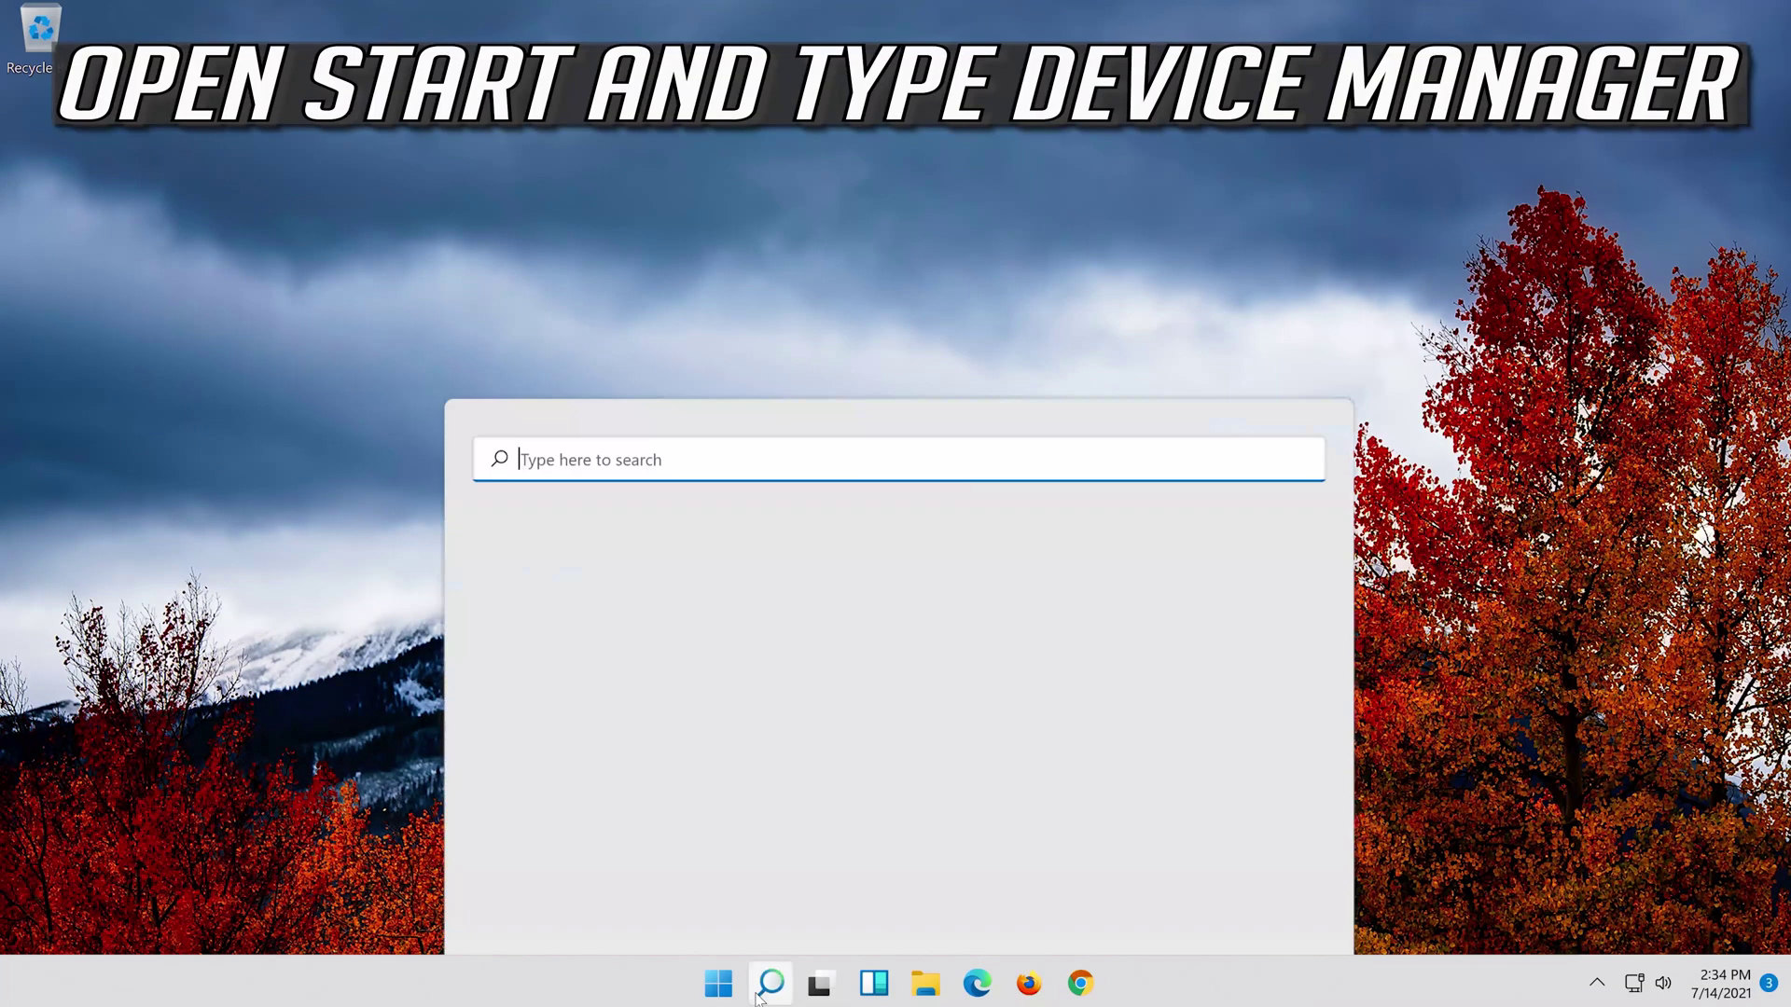
{"action": "type", "text": "devi"}
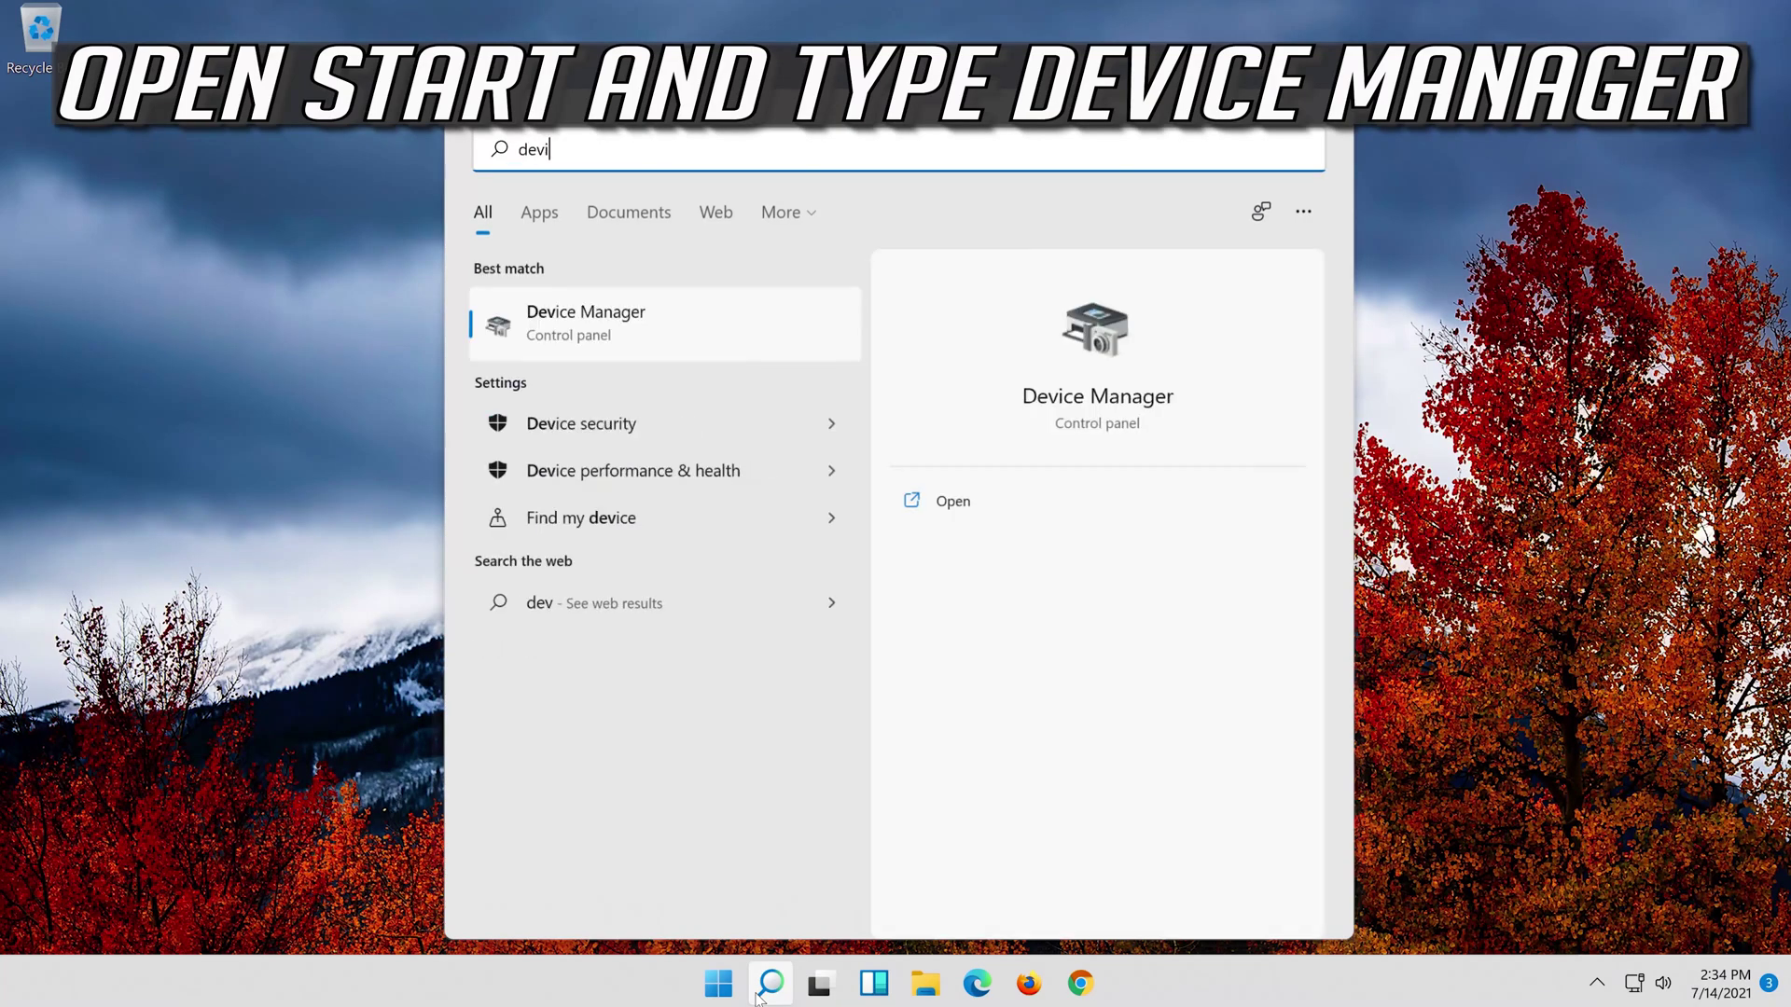
{"action": "type", "text": "ce manager"}
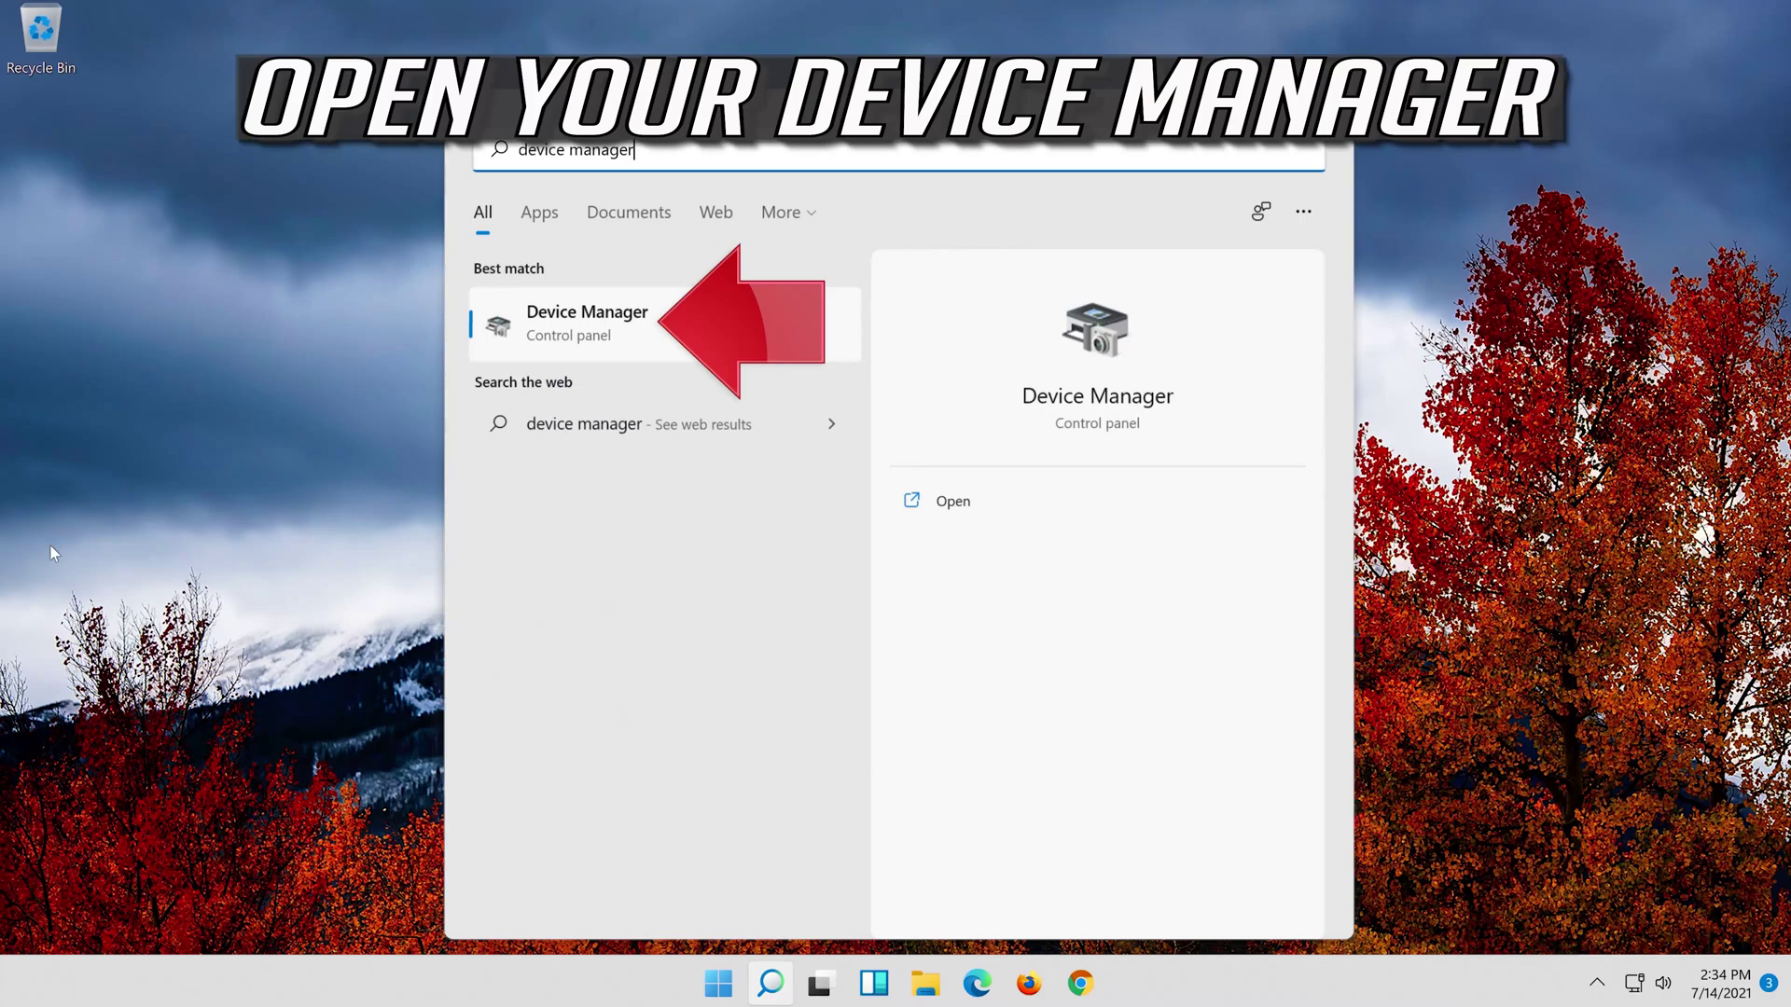
{"action": "left_click", "coordinate": [618, 330]}
{"action": "left_click_drag", "start_coordinate": [319, 216], "coordinate": [716, 220]}
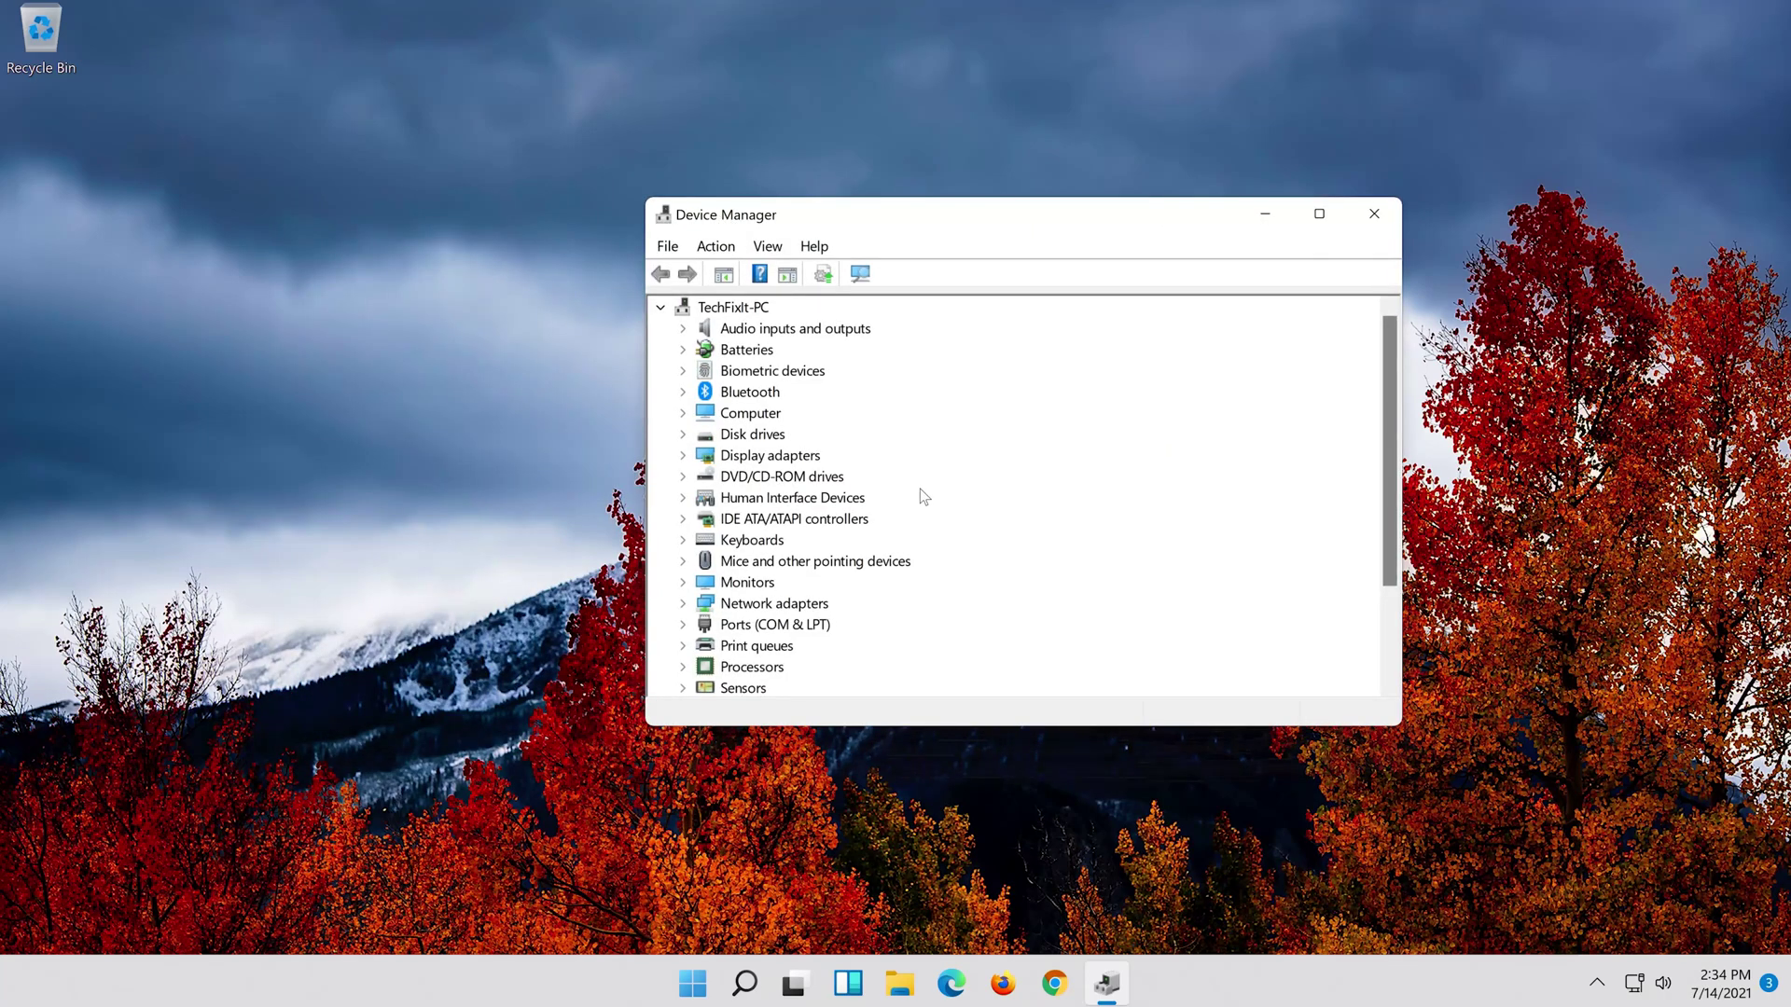
{"action": "scroll", "coordinate": [923, 495], "scroll_direction": "down", "scroll_amount": 2}
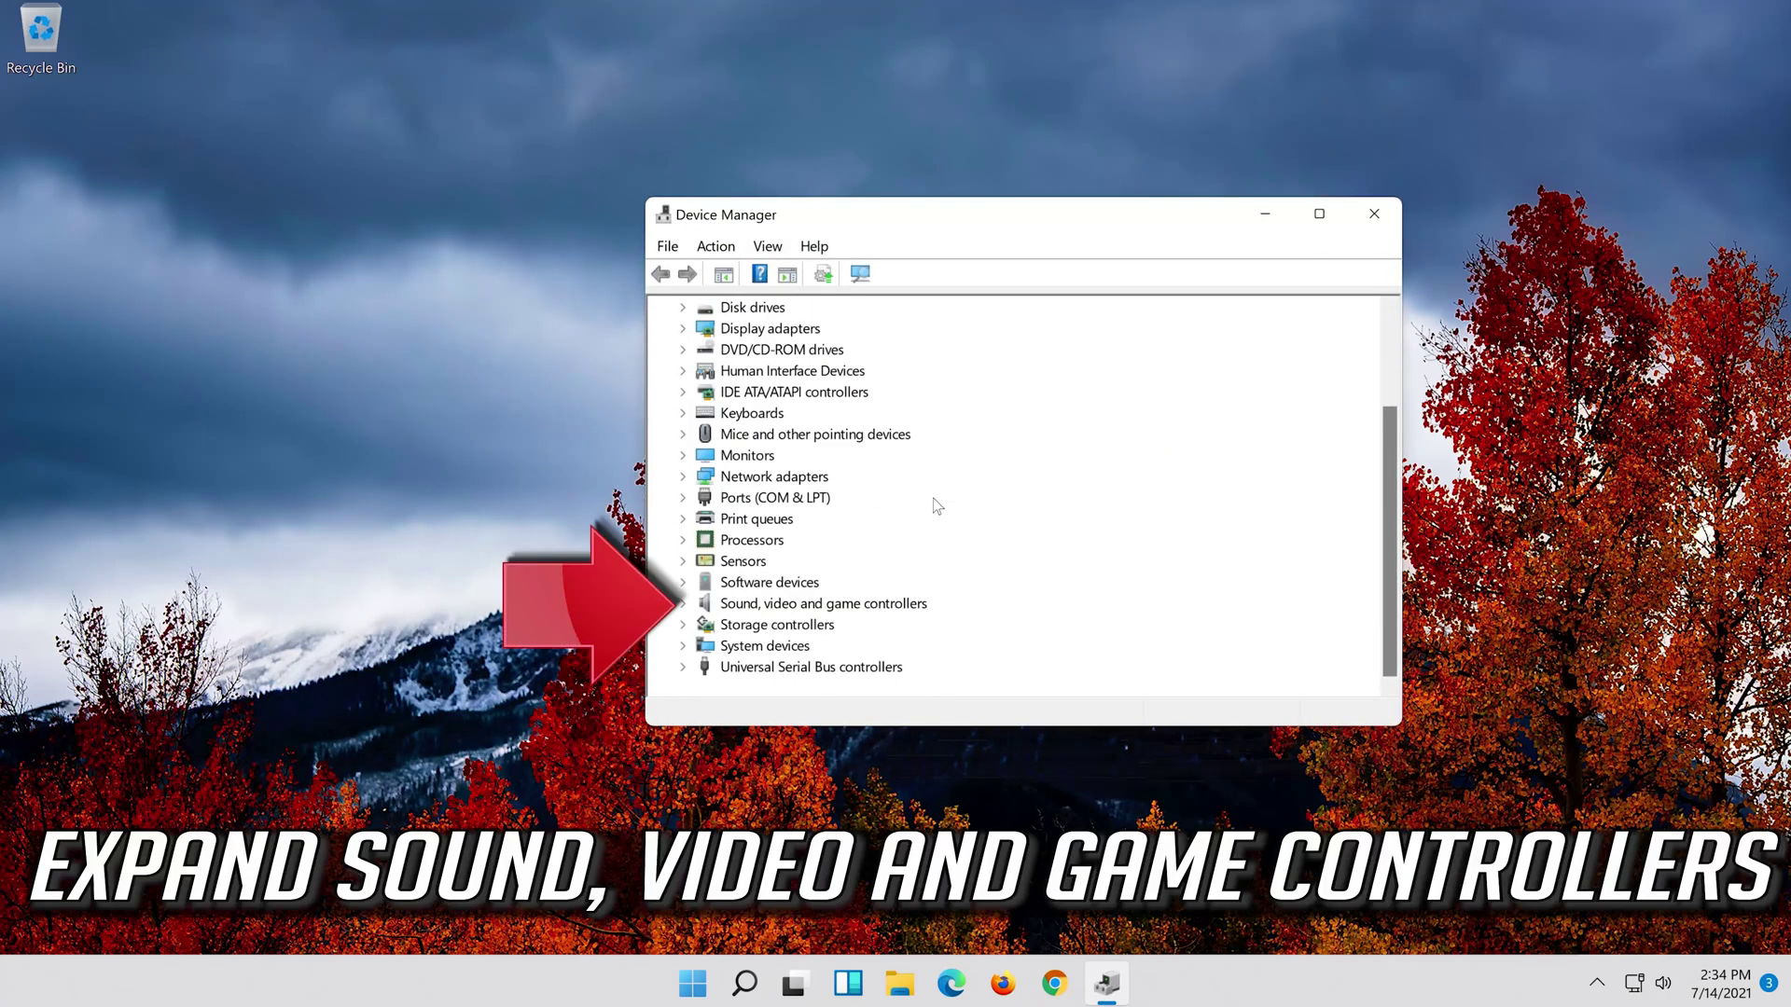
{"action": "left_click", "coordinate": [684, 604]}
Step: Uninstall the High Definition Audio Device through its driver properties and confirm the removal
{"action": "left_click", "coordinate": [840, 604]}
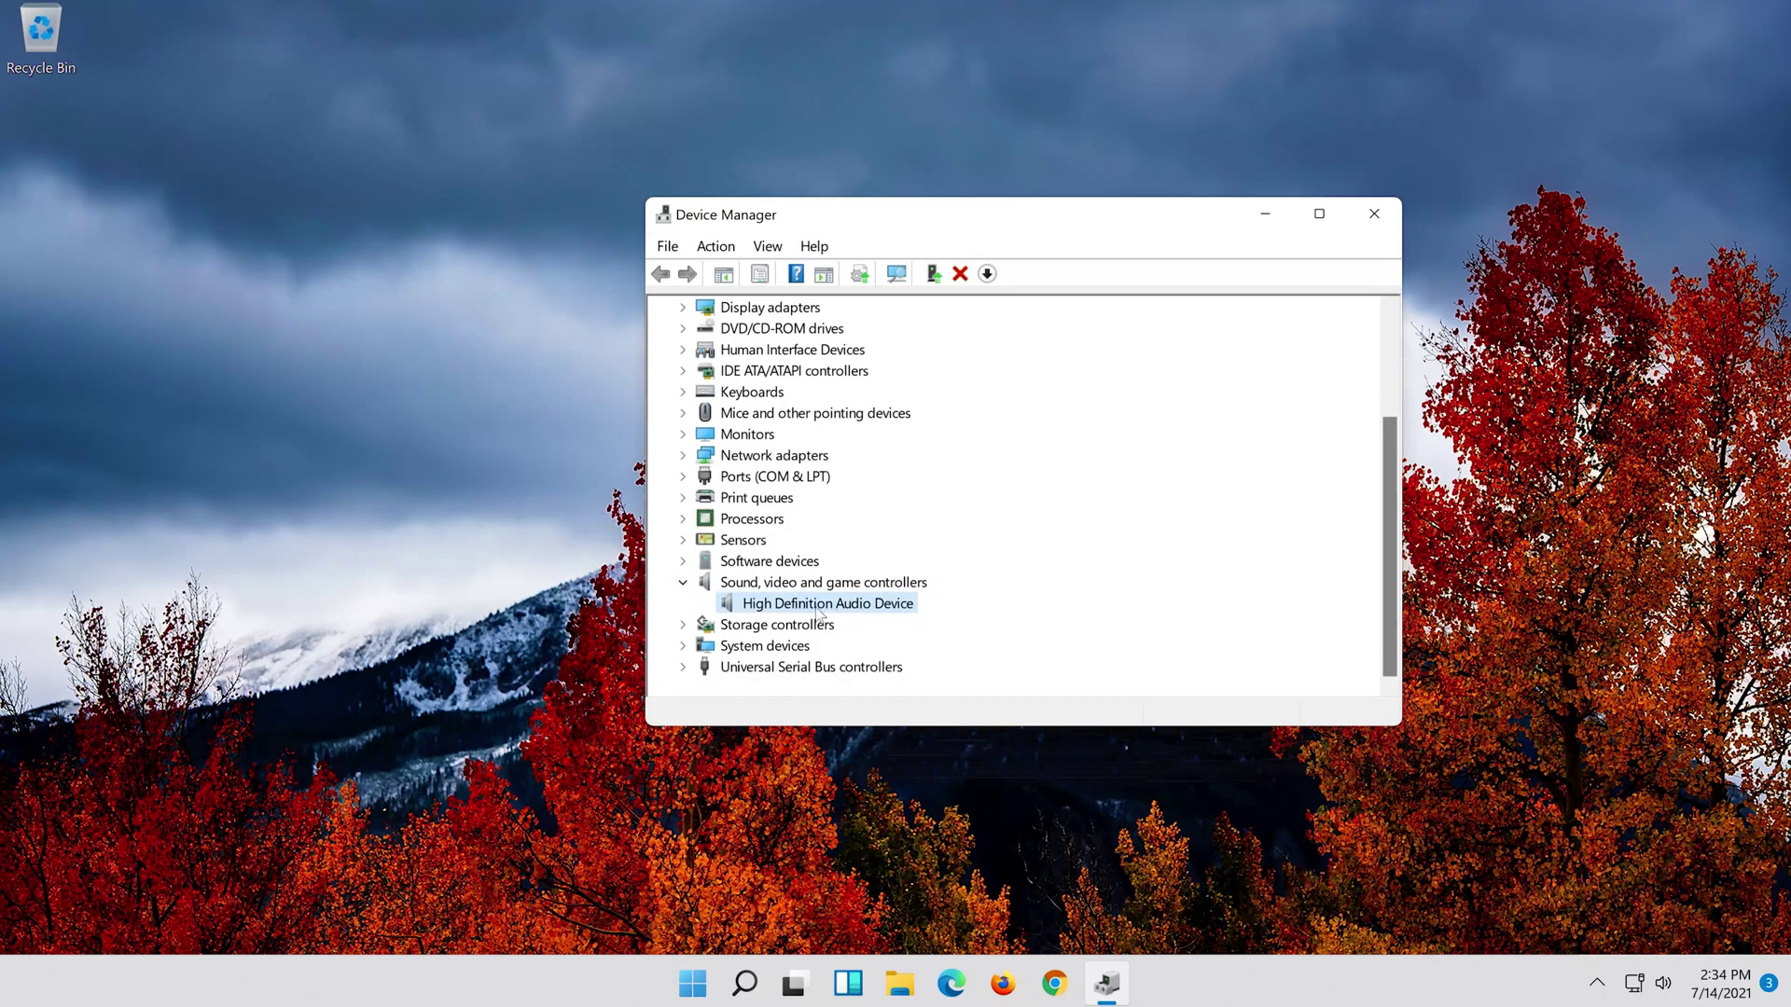
{"action": "right_click", "coordinate": [826, 608]}
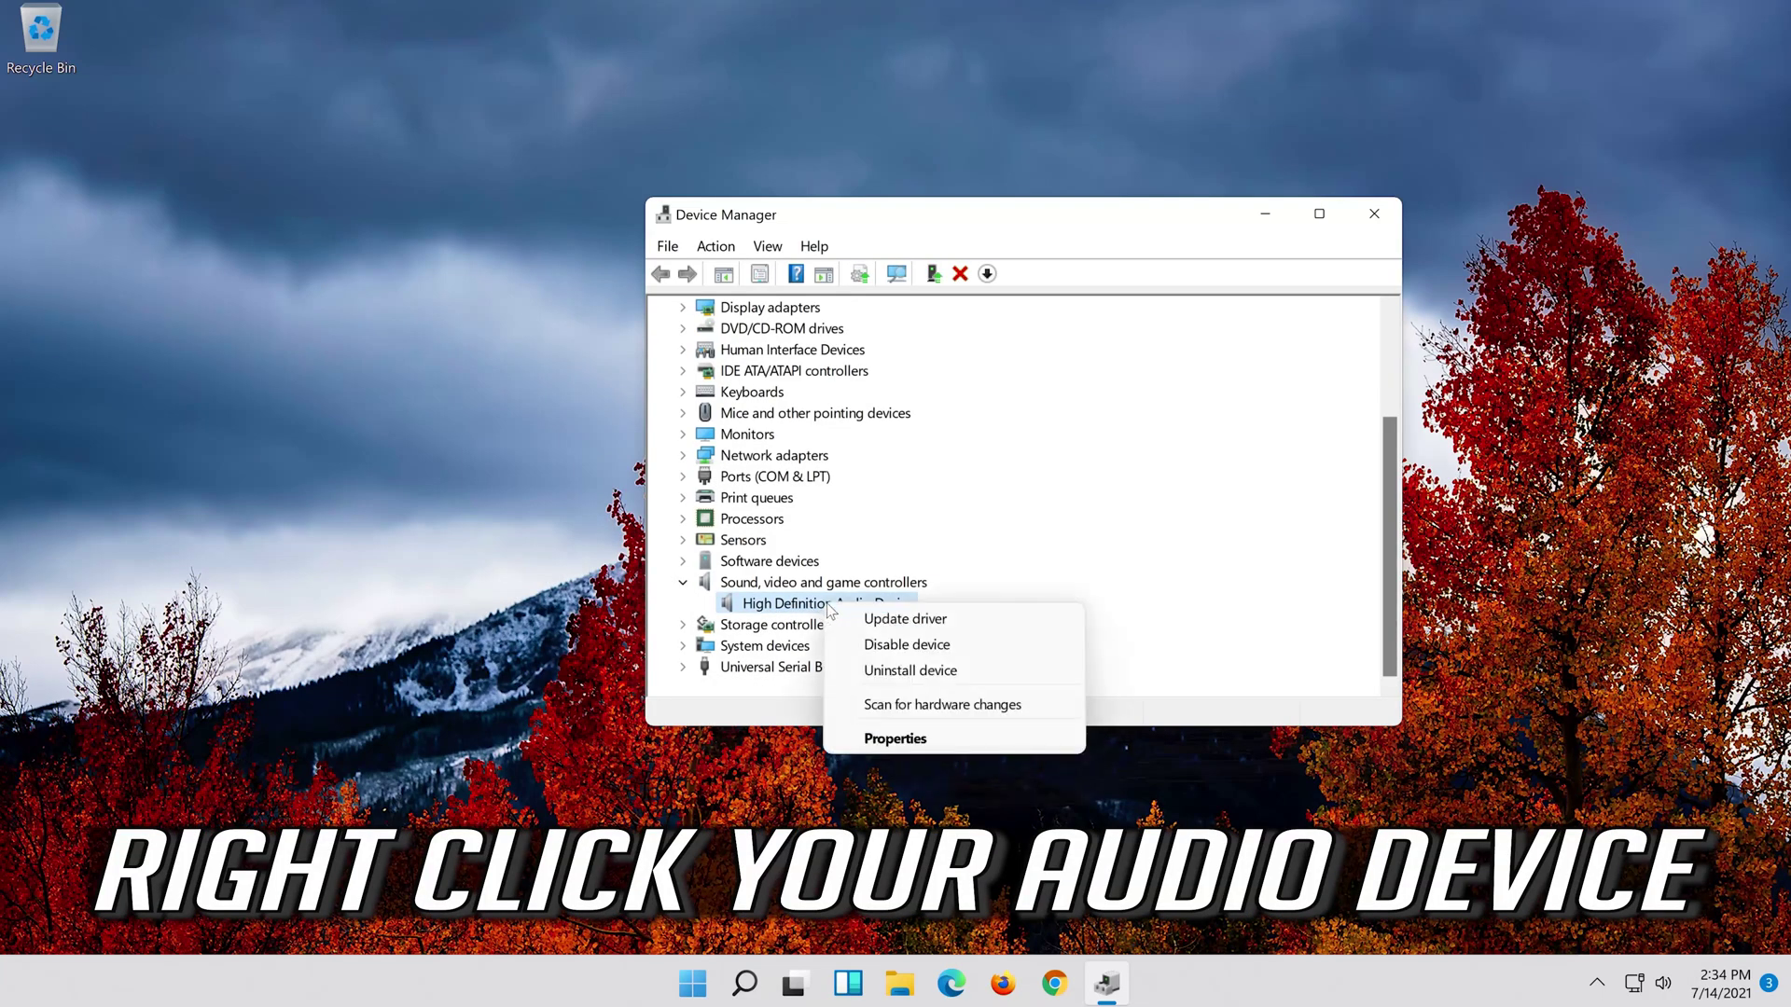
{"action": "left_click", "coordinate": [895, 739]}
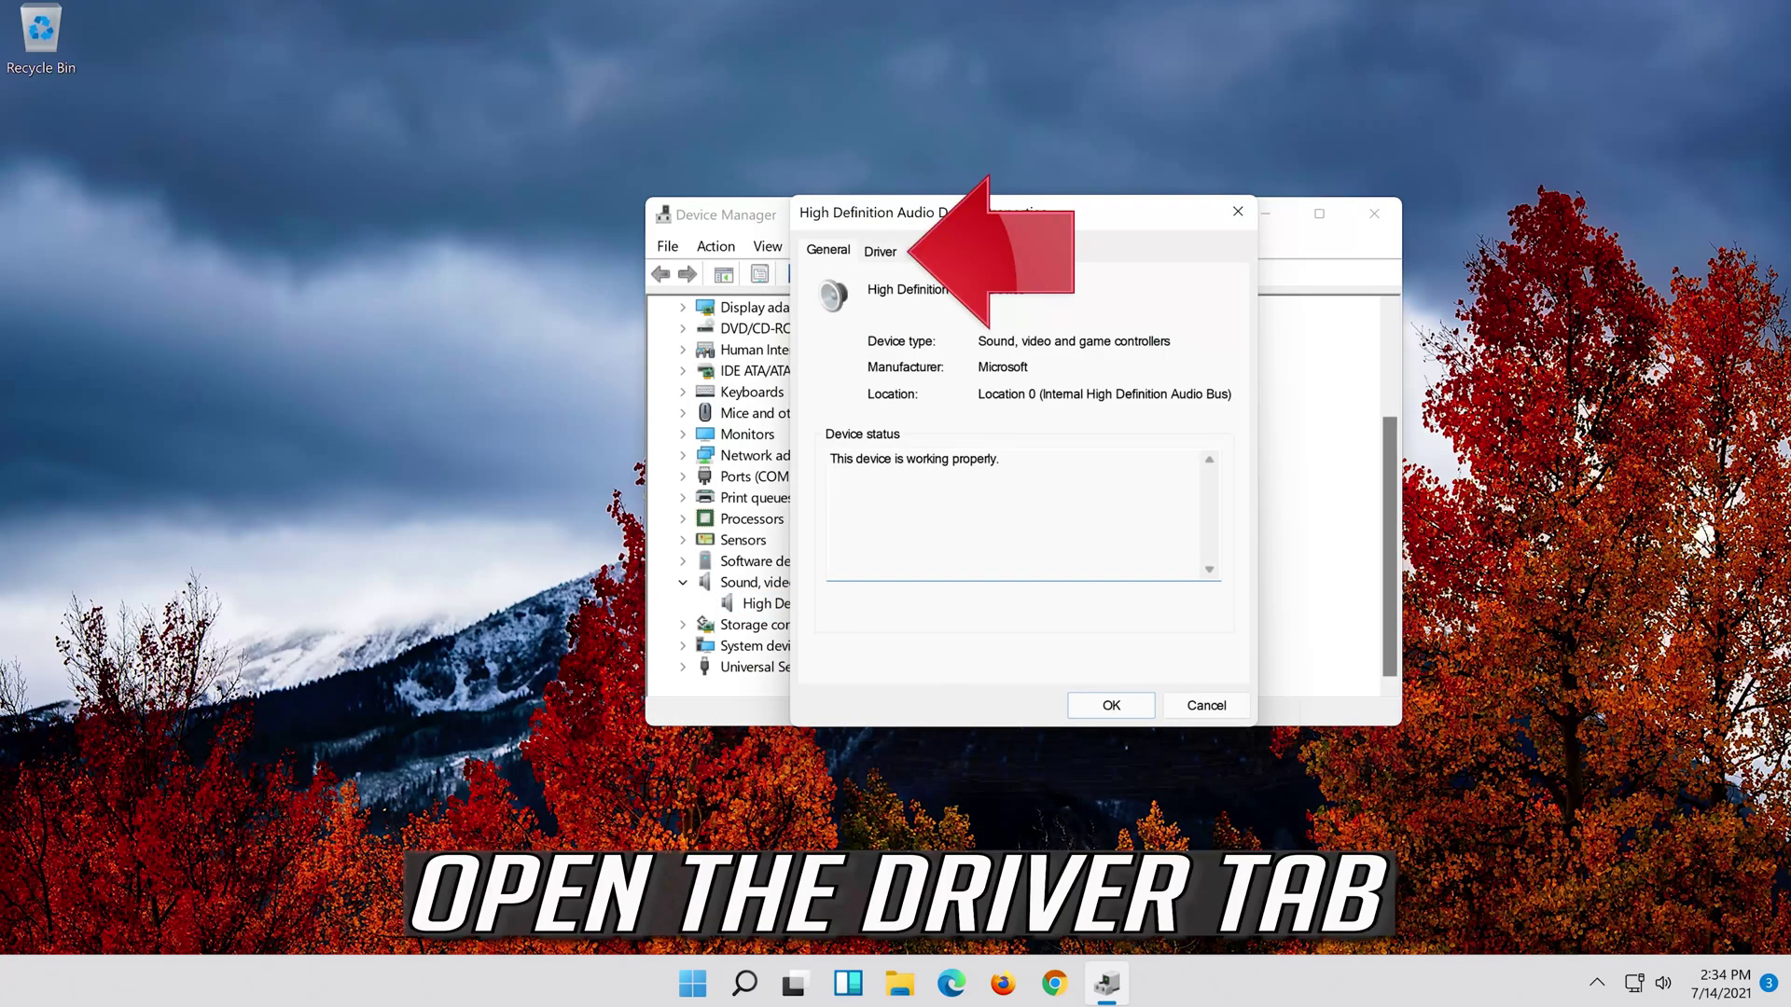
{"action": "left_click", "coordinate": [868, 260]}
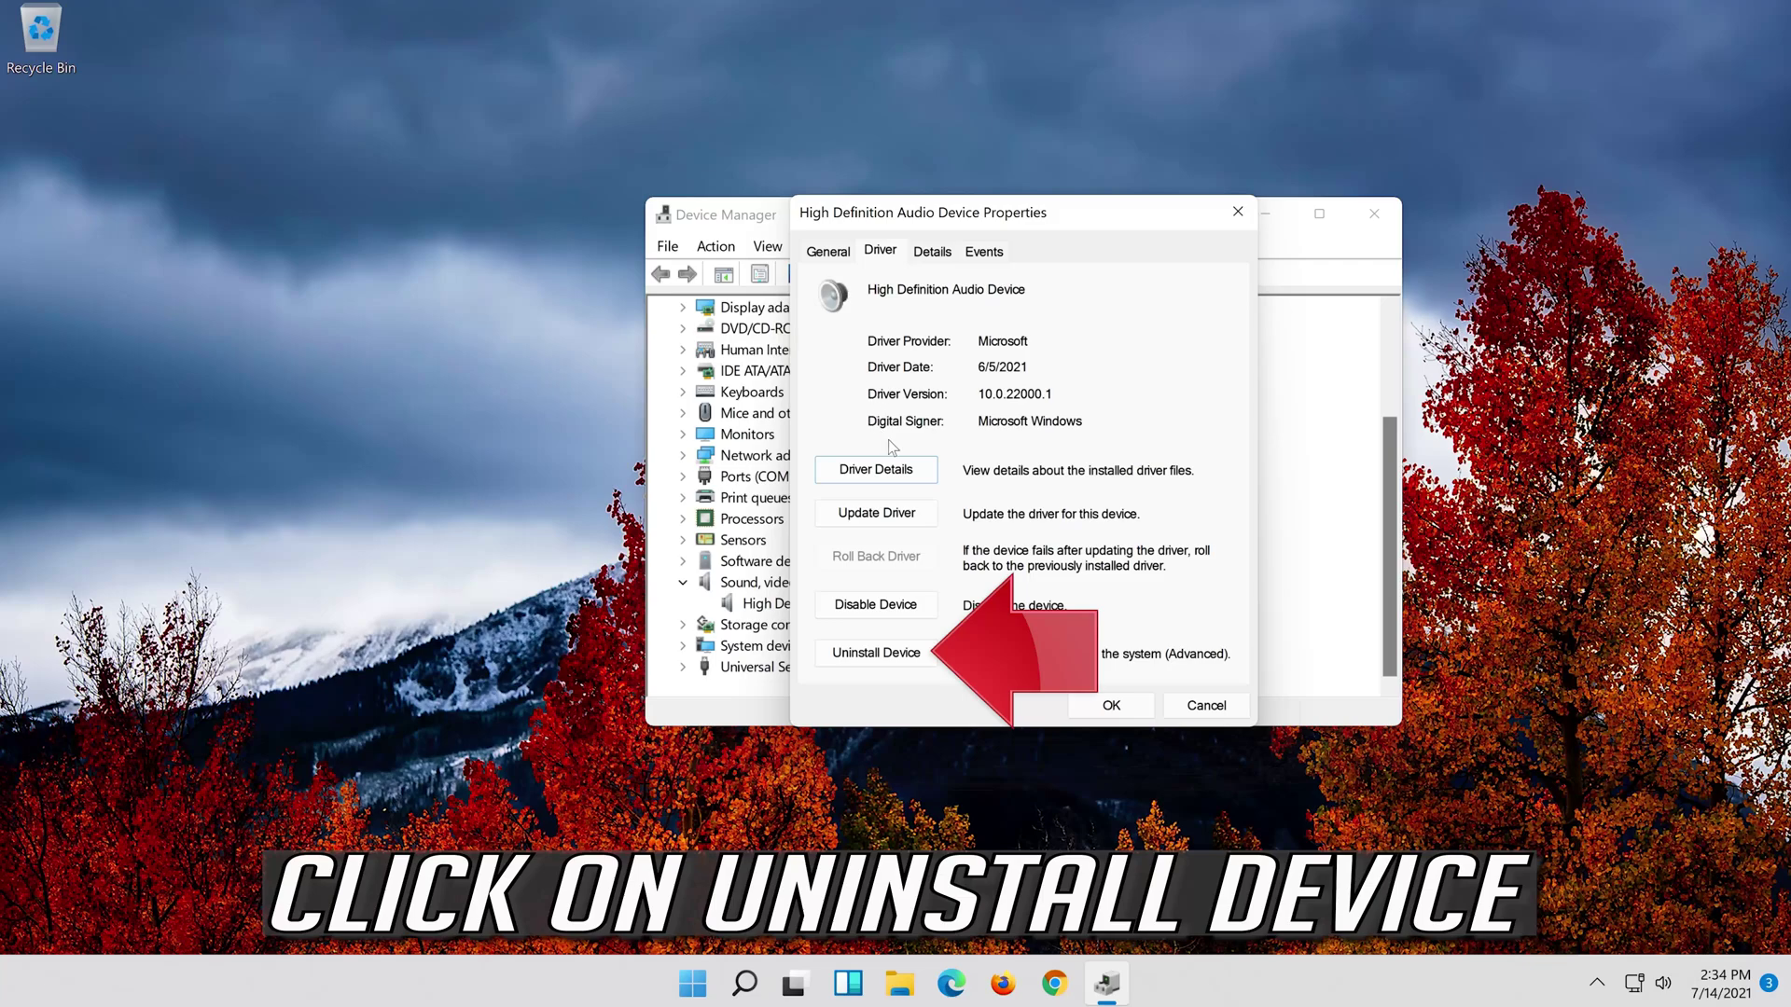
{"action": "left_click", "coordinate": [881, 656]}
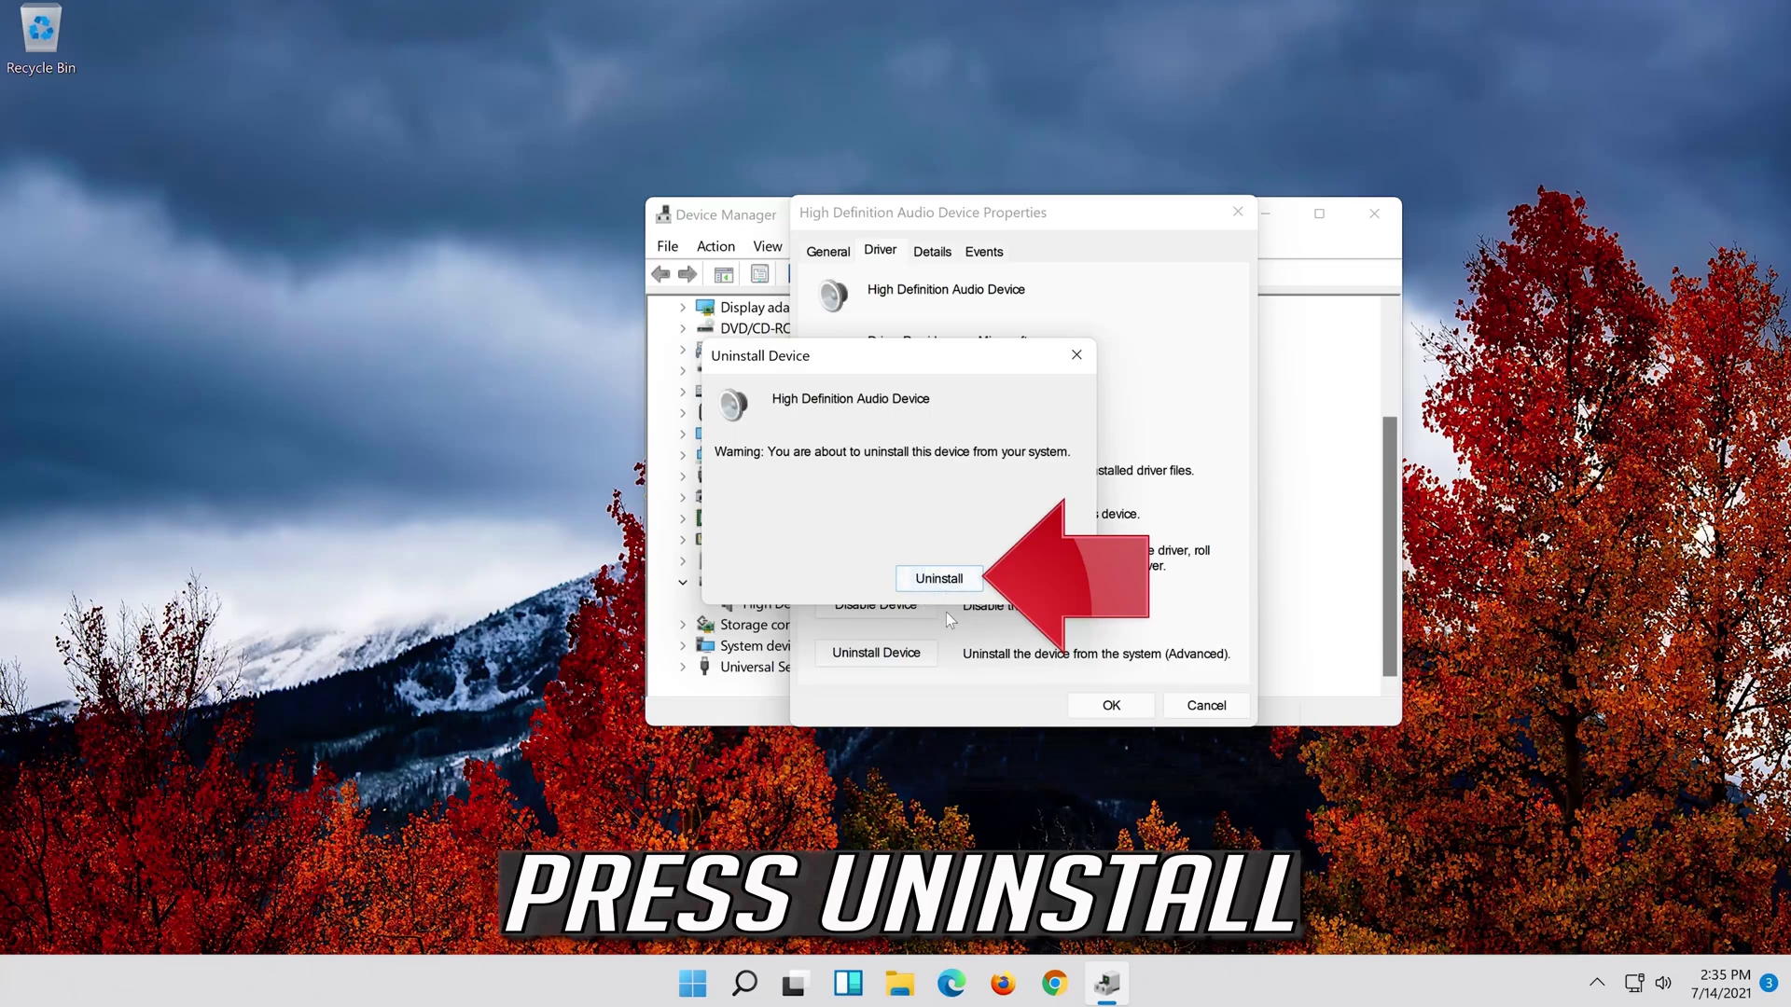
{"action": "left_click", "coordinate": [948, 585]}
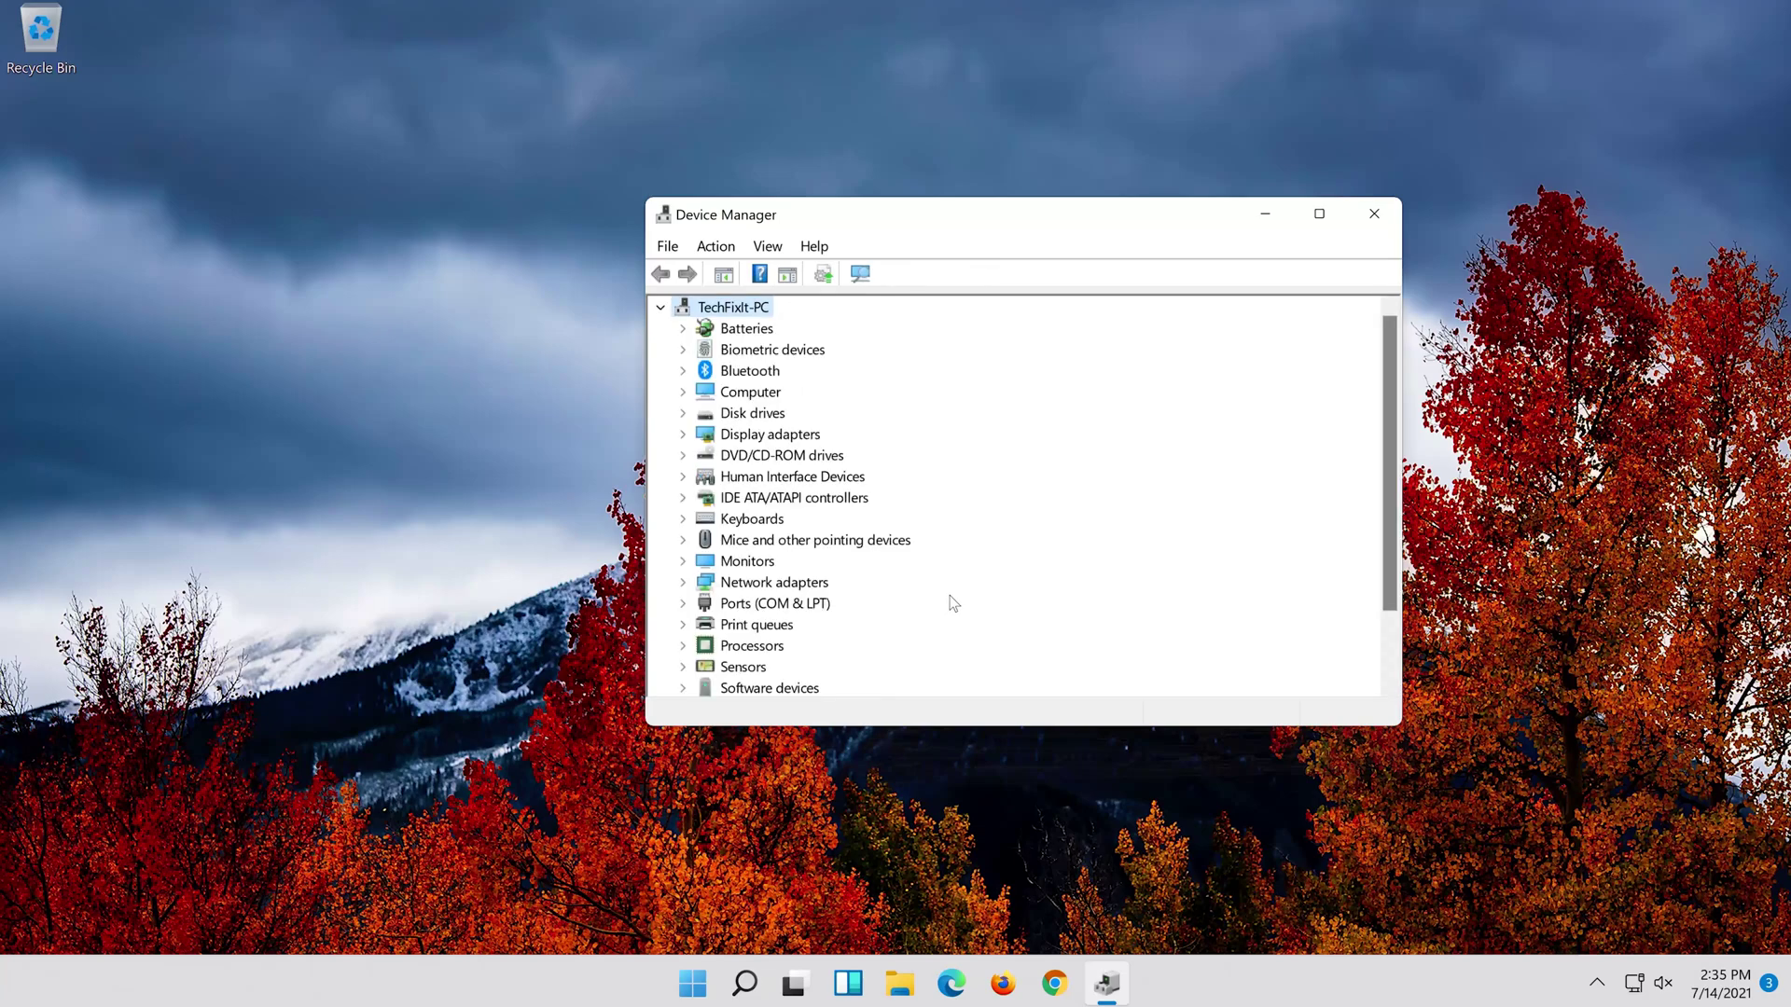
Step: Close Device Manager and restart the computer
{"action": "left_click", "coordinate": [1372, 214]}
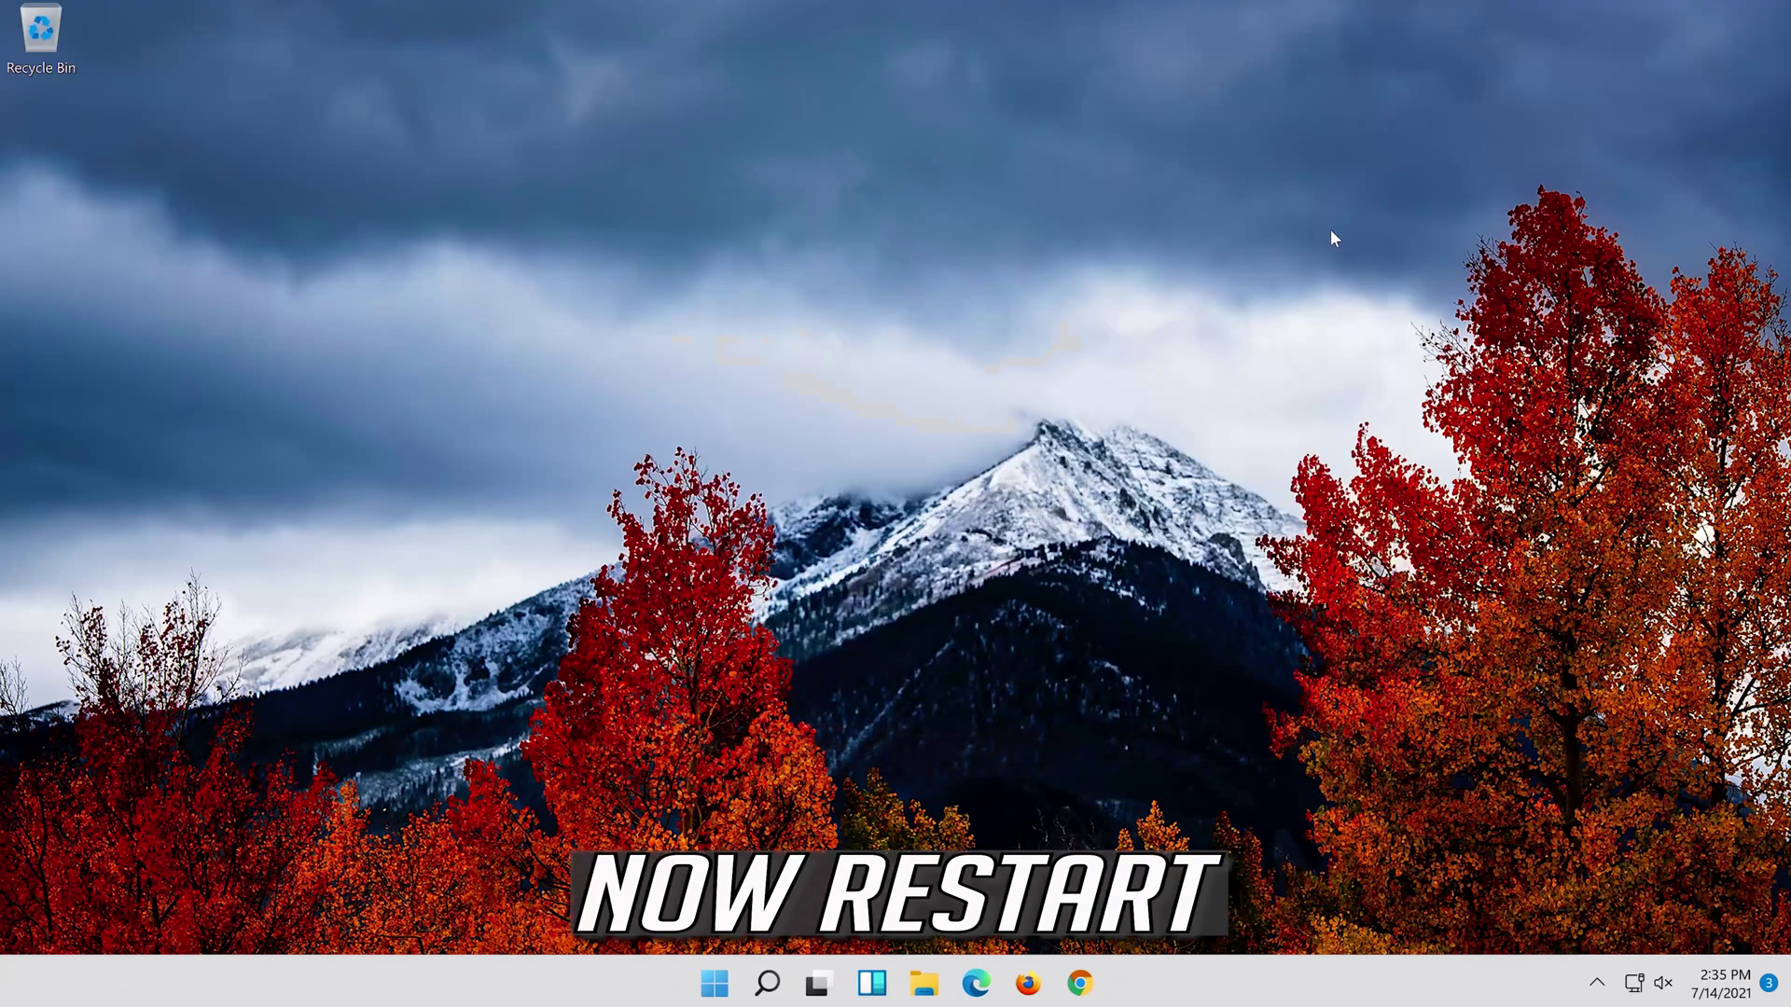
{"action": "left_click", "coordinate": [719, 984]}
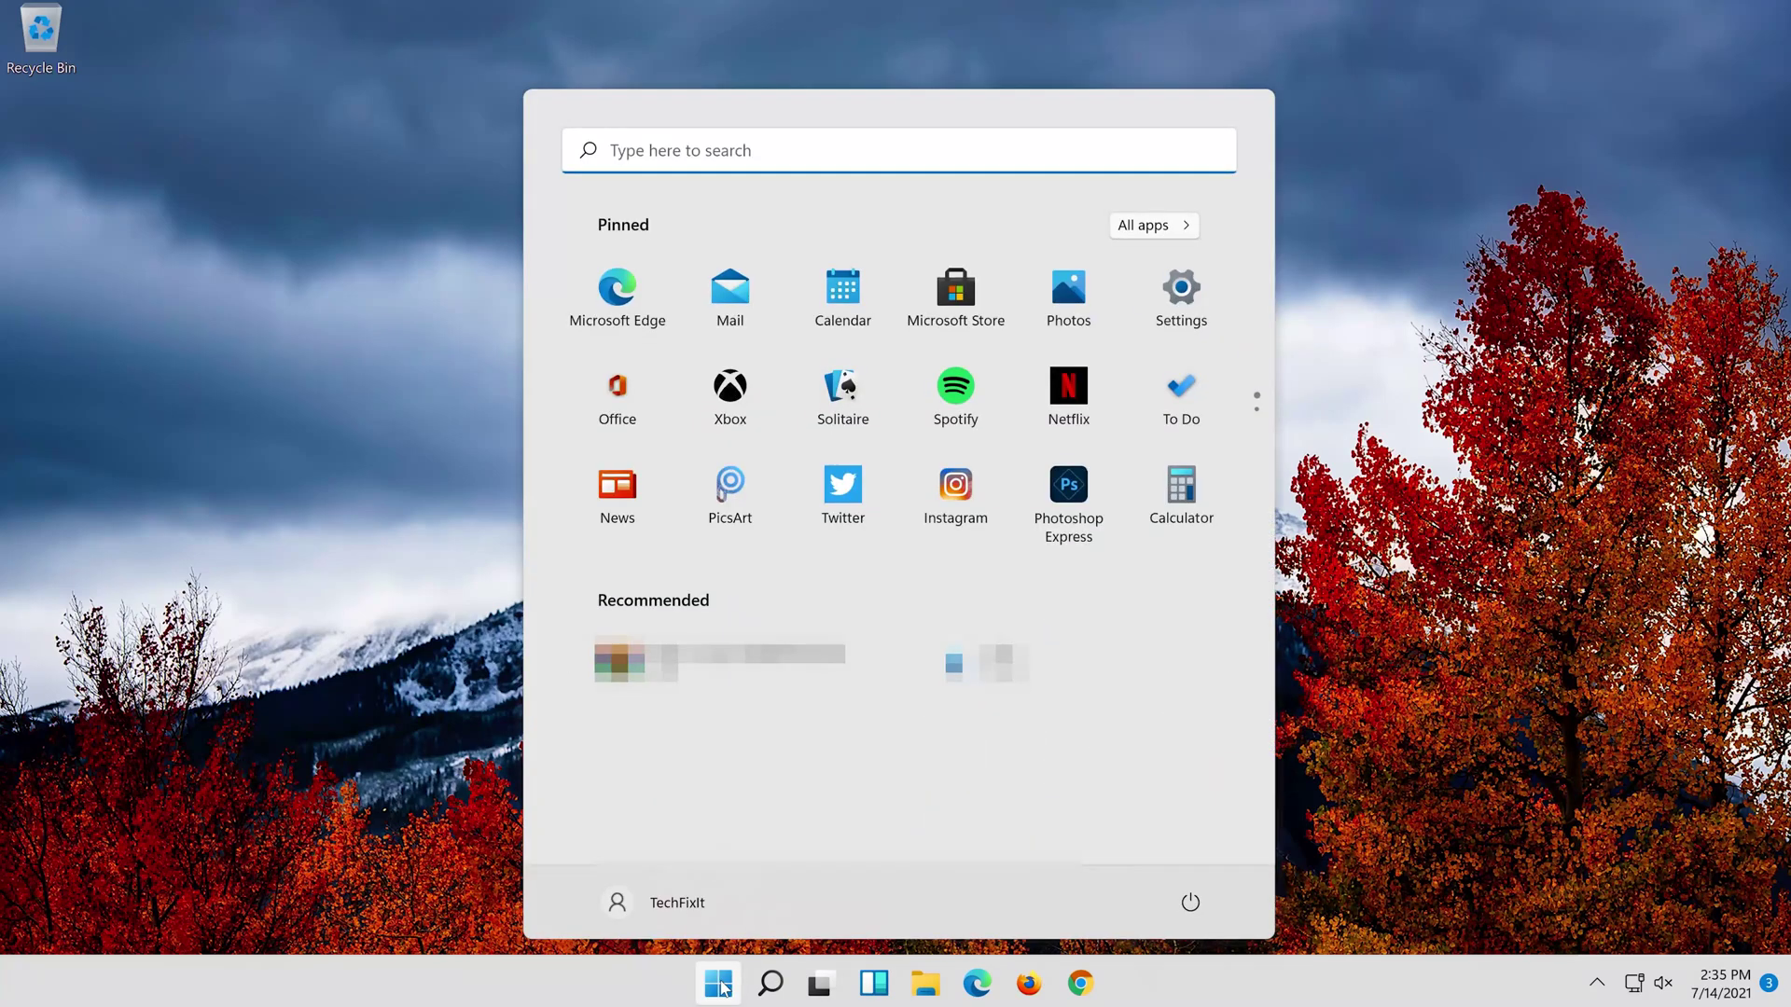
{"action": "left_click", "coordinate": [1190, 902]}
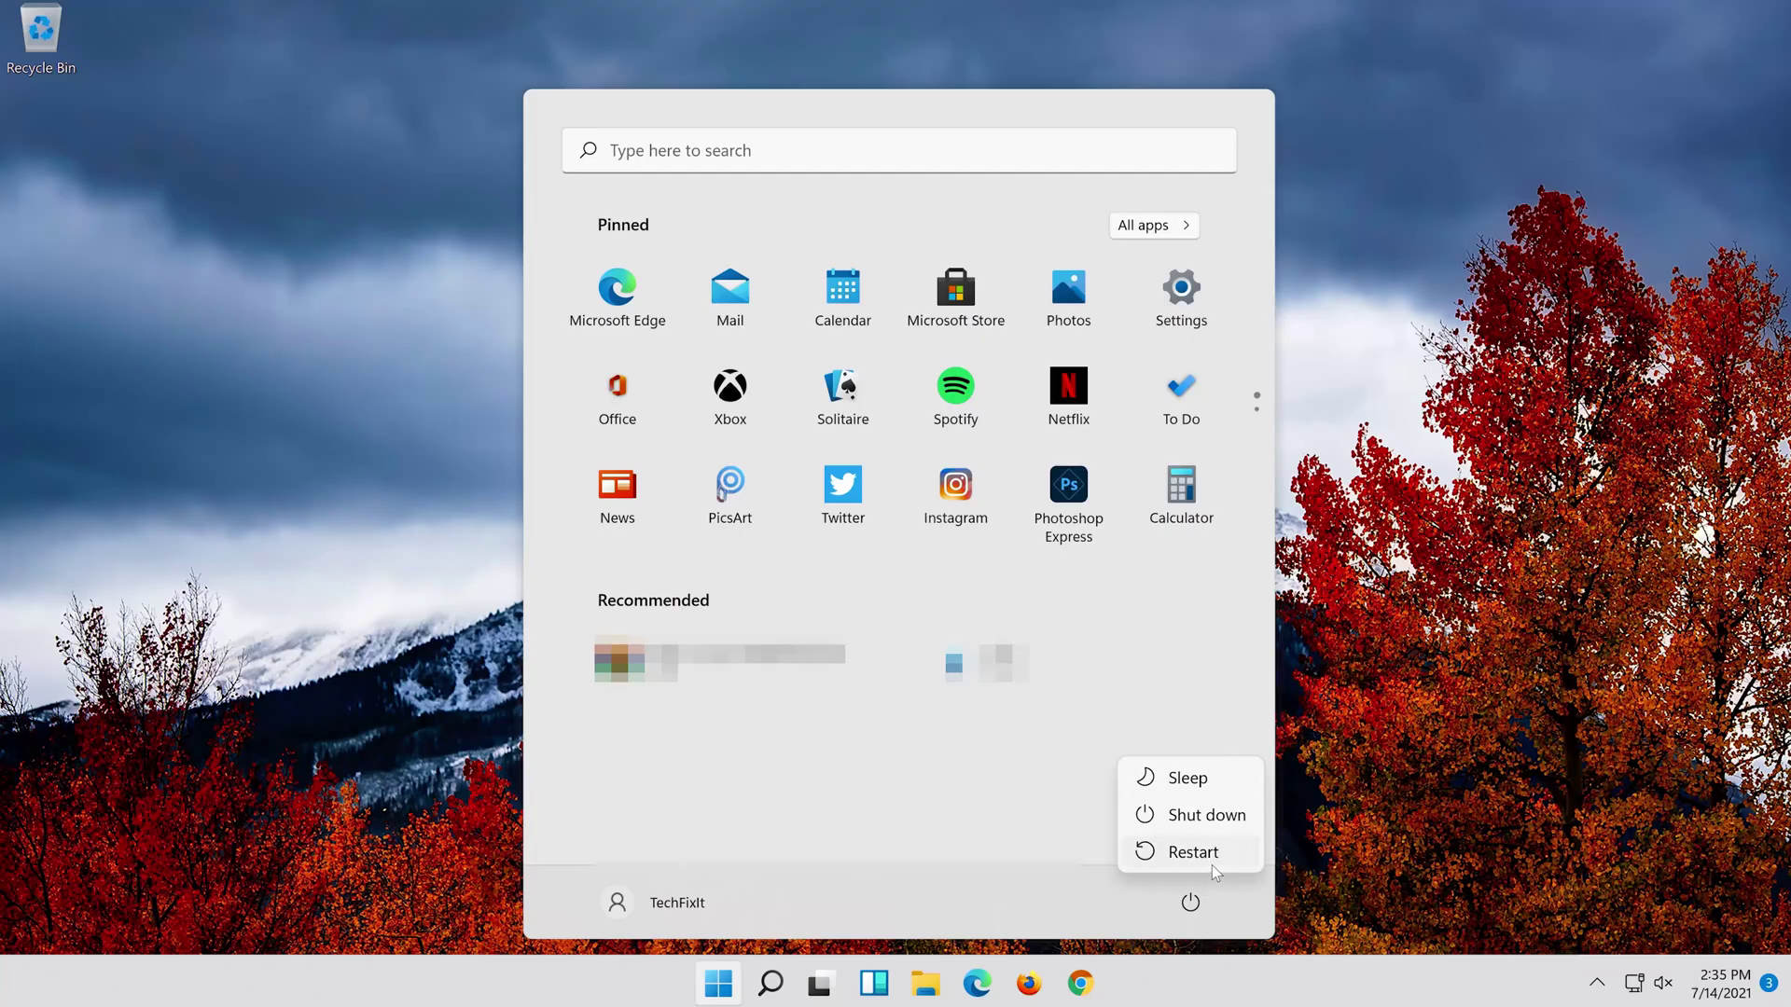
{"action": "left_click", "coordinate": [1212, 865]}
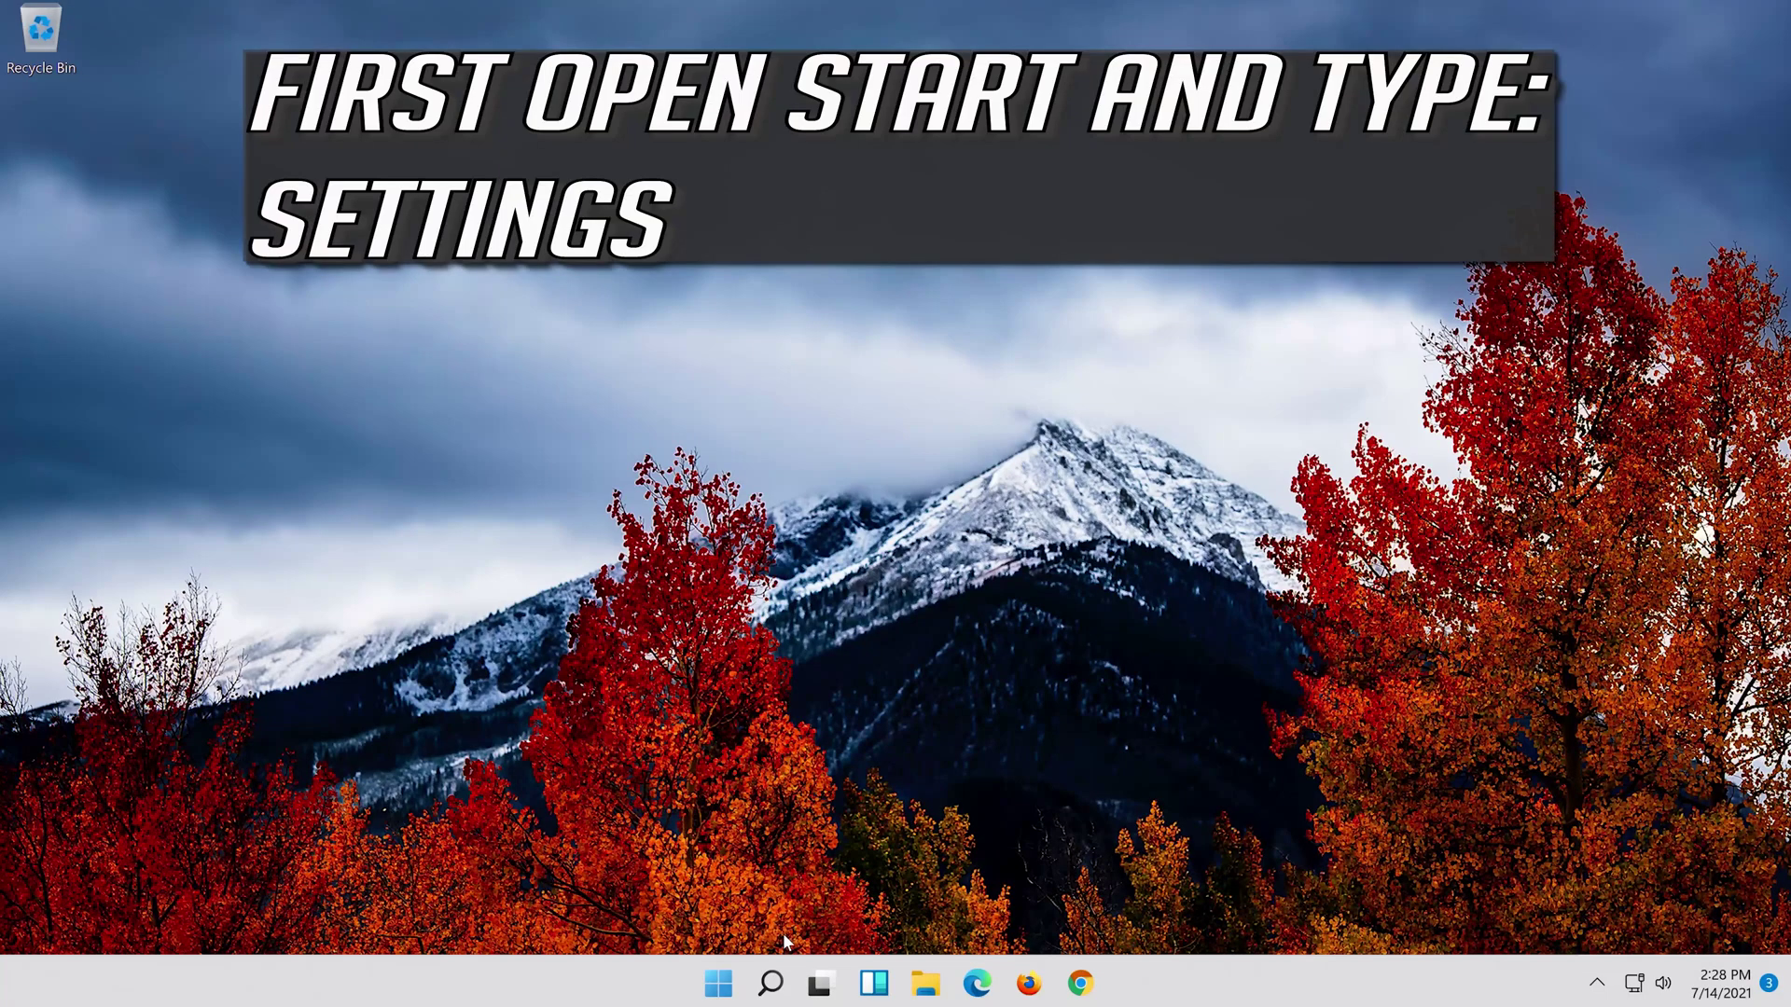
Step: Search for the Settings app and open its System page
{"action": "left_click", "coordinate": [769, 991]}
{"action": "type", "text": "settings"}
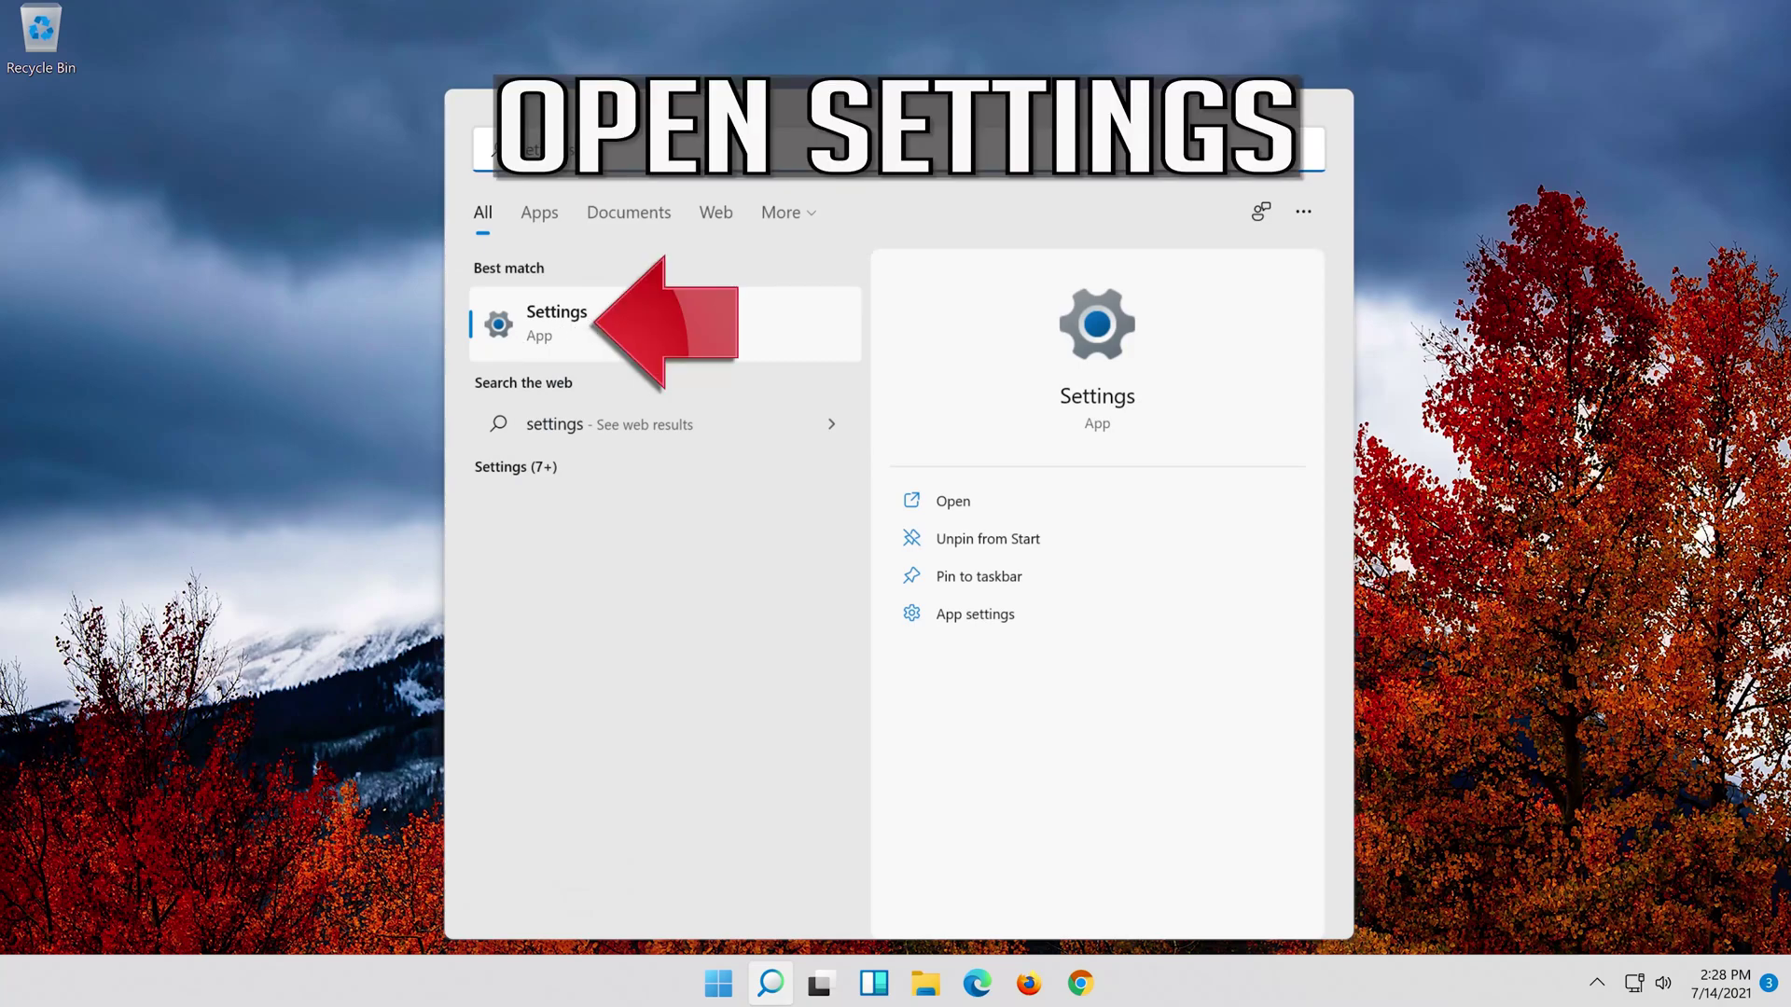
{"action": "left_click", "coordinate": [656, 332]}
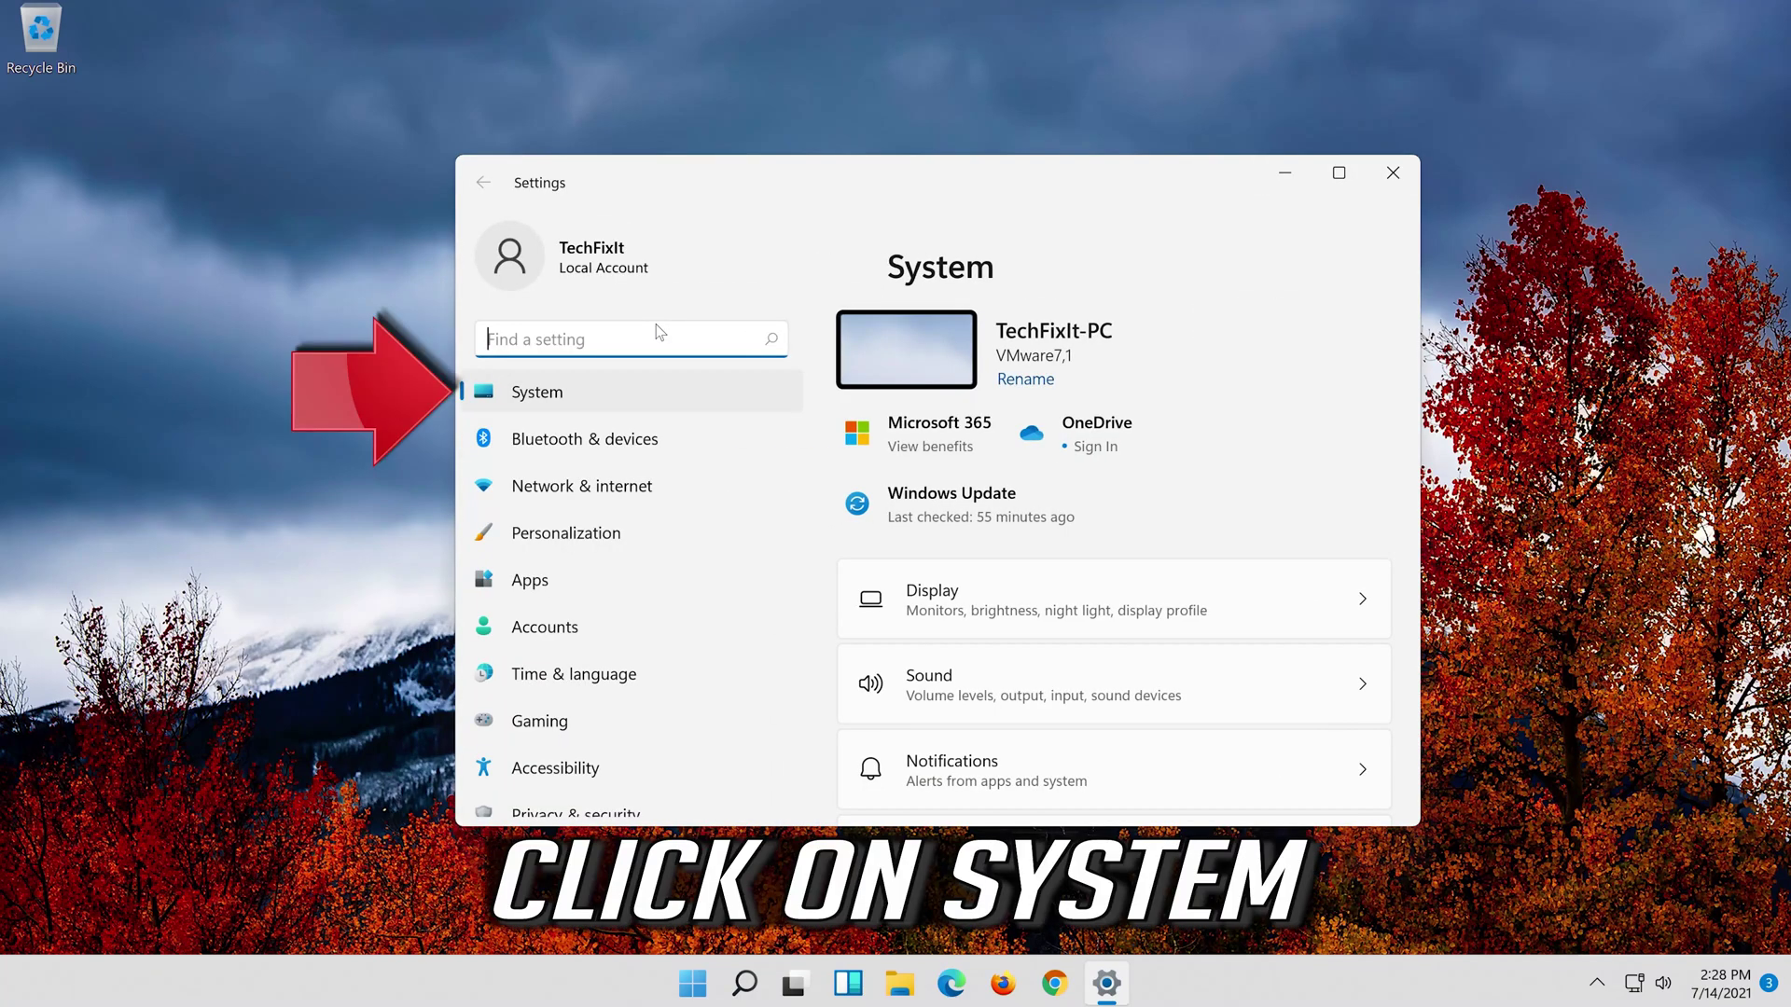
{"action": "left_click", "coordinate": [605, 392]}
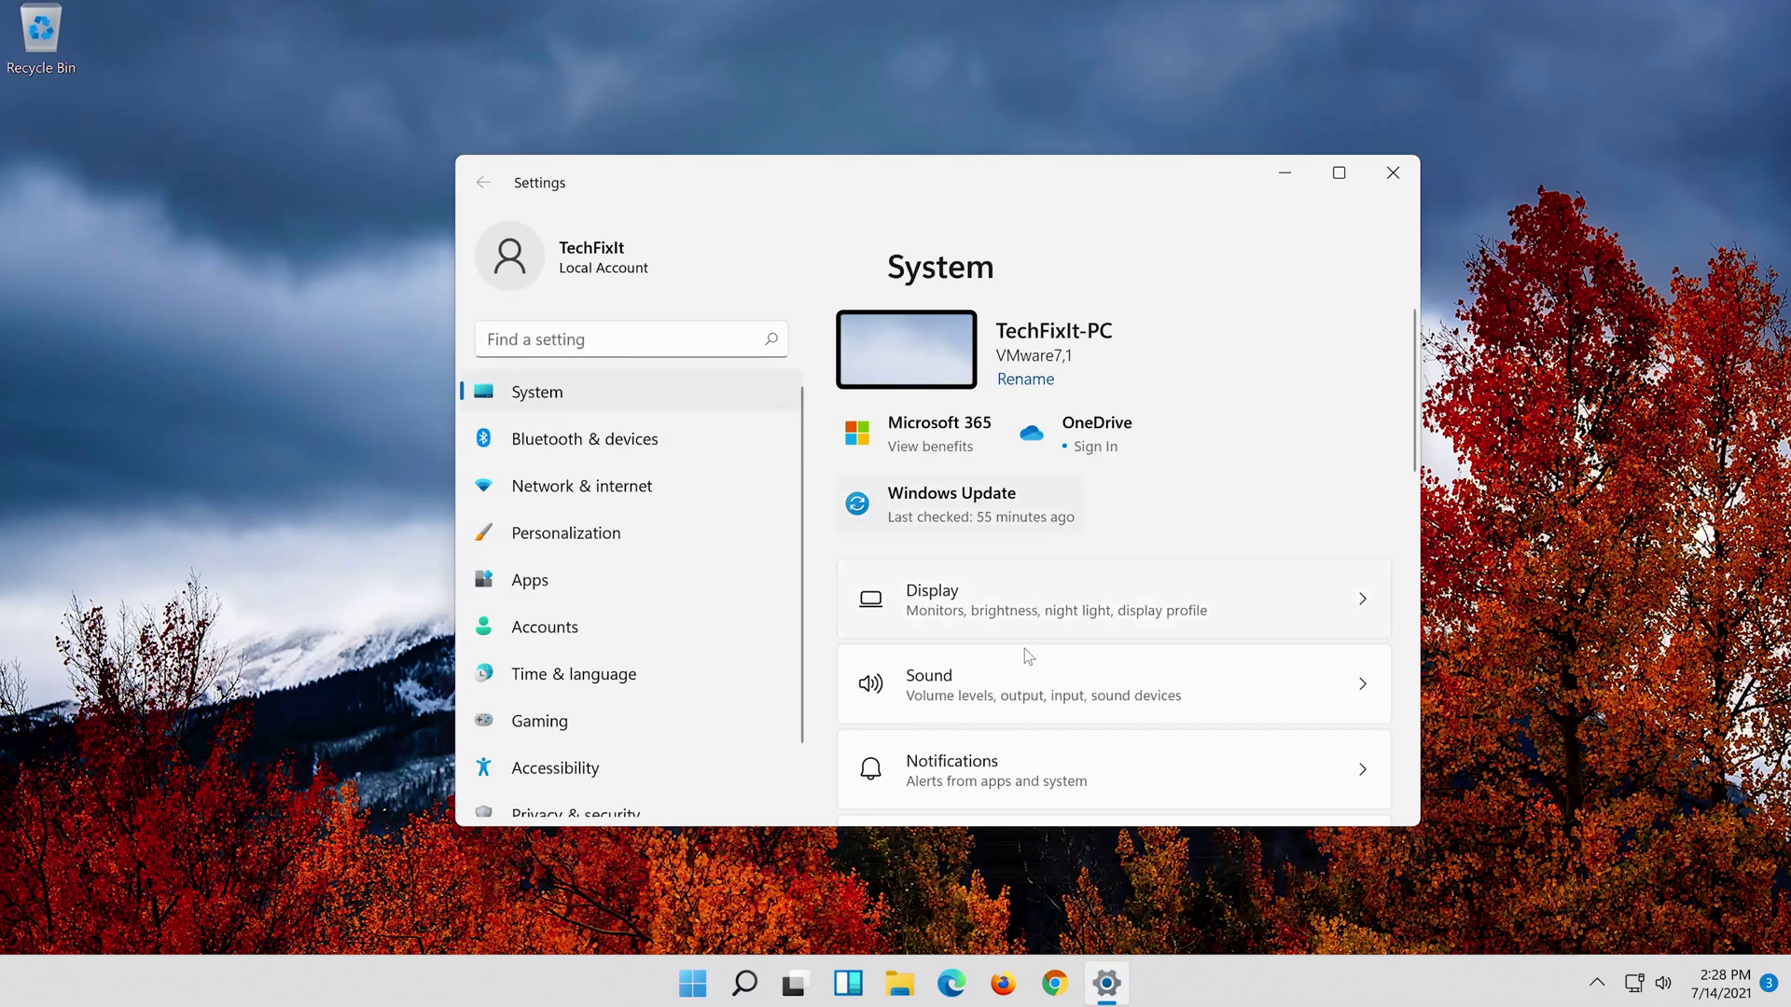
Step: Open the other troubleshooters in the Troubleshoot settings and run the Playing Audio troubleshooter
{"action": "scroll", "coordinate": [1022, 658], "scroll_direction": "down", "scroll_amount": 10}
{"action": "scroll", "coordinate": [1017, 665], "scroll_direction": "down", "scroll_amount": 2}
{"action": "scroll", "coordinate": [1015, 665], "scroll_direction": "up", "scroll_amount": 3}
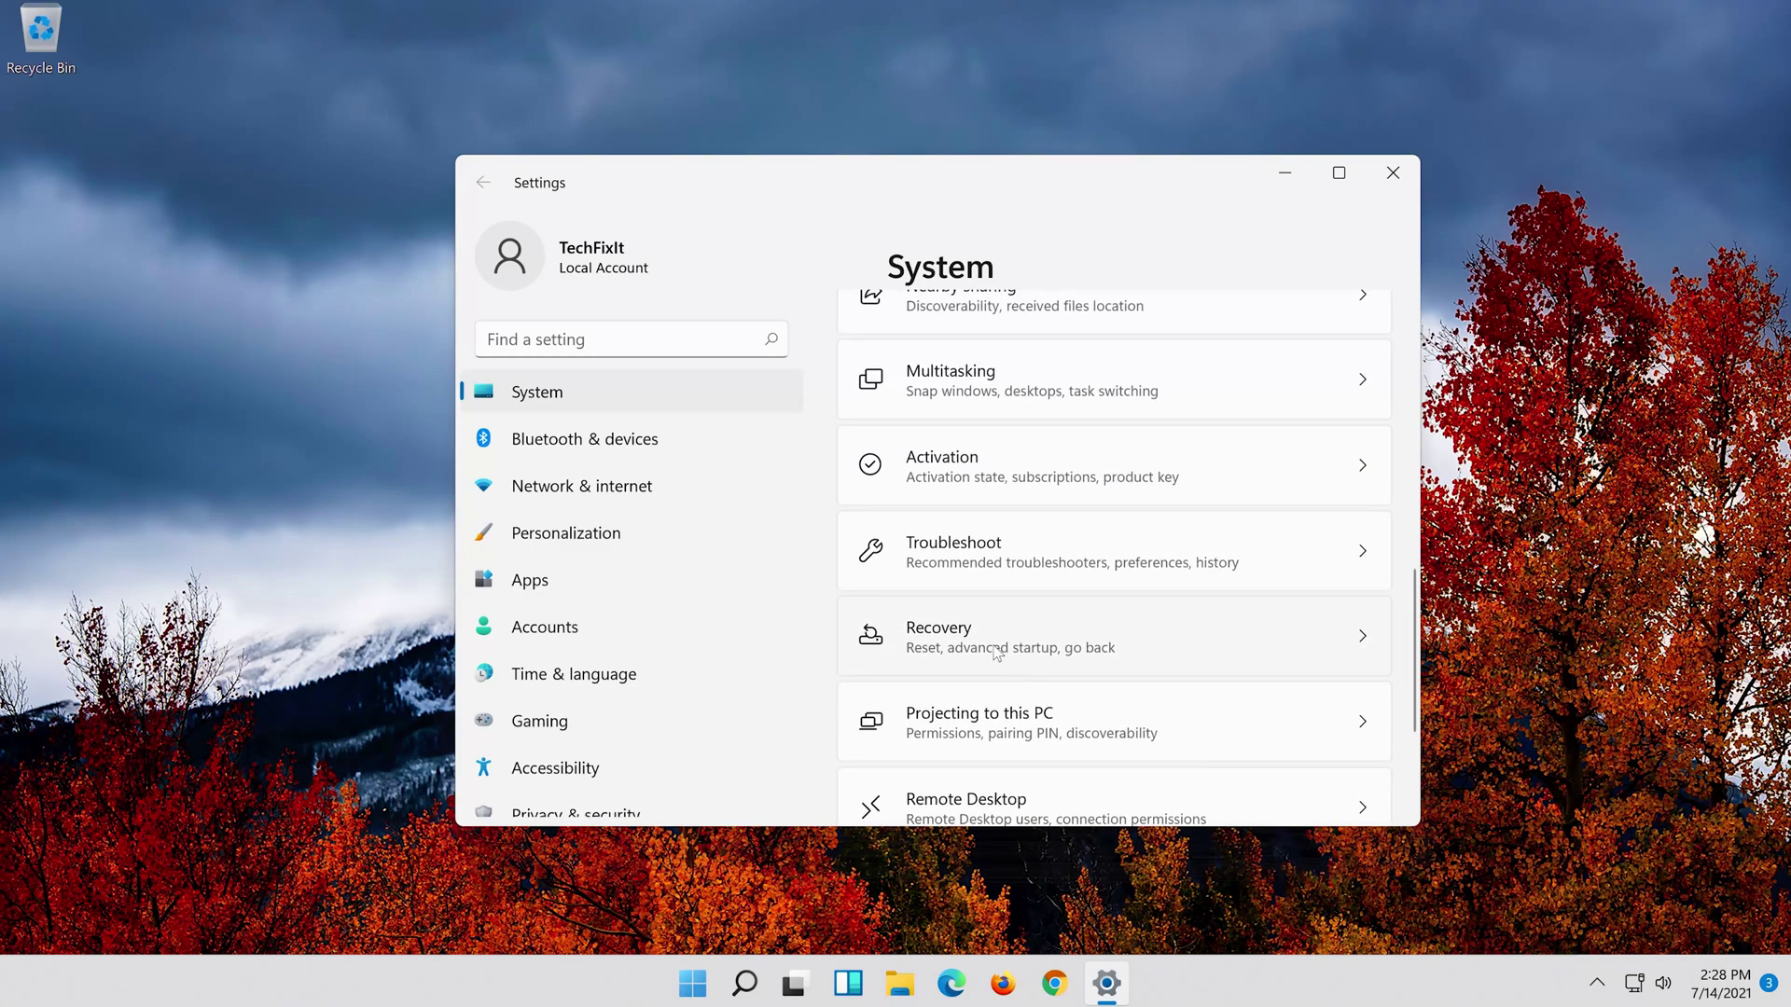
{"action": "left_click", "coordinate": [1113, 560]}
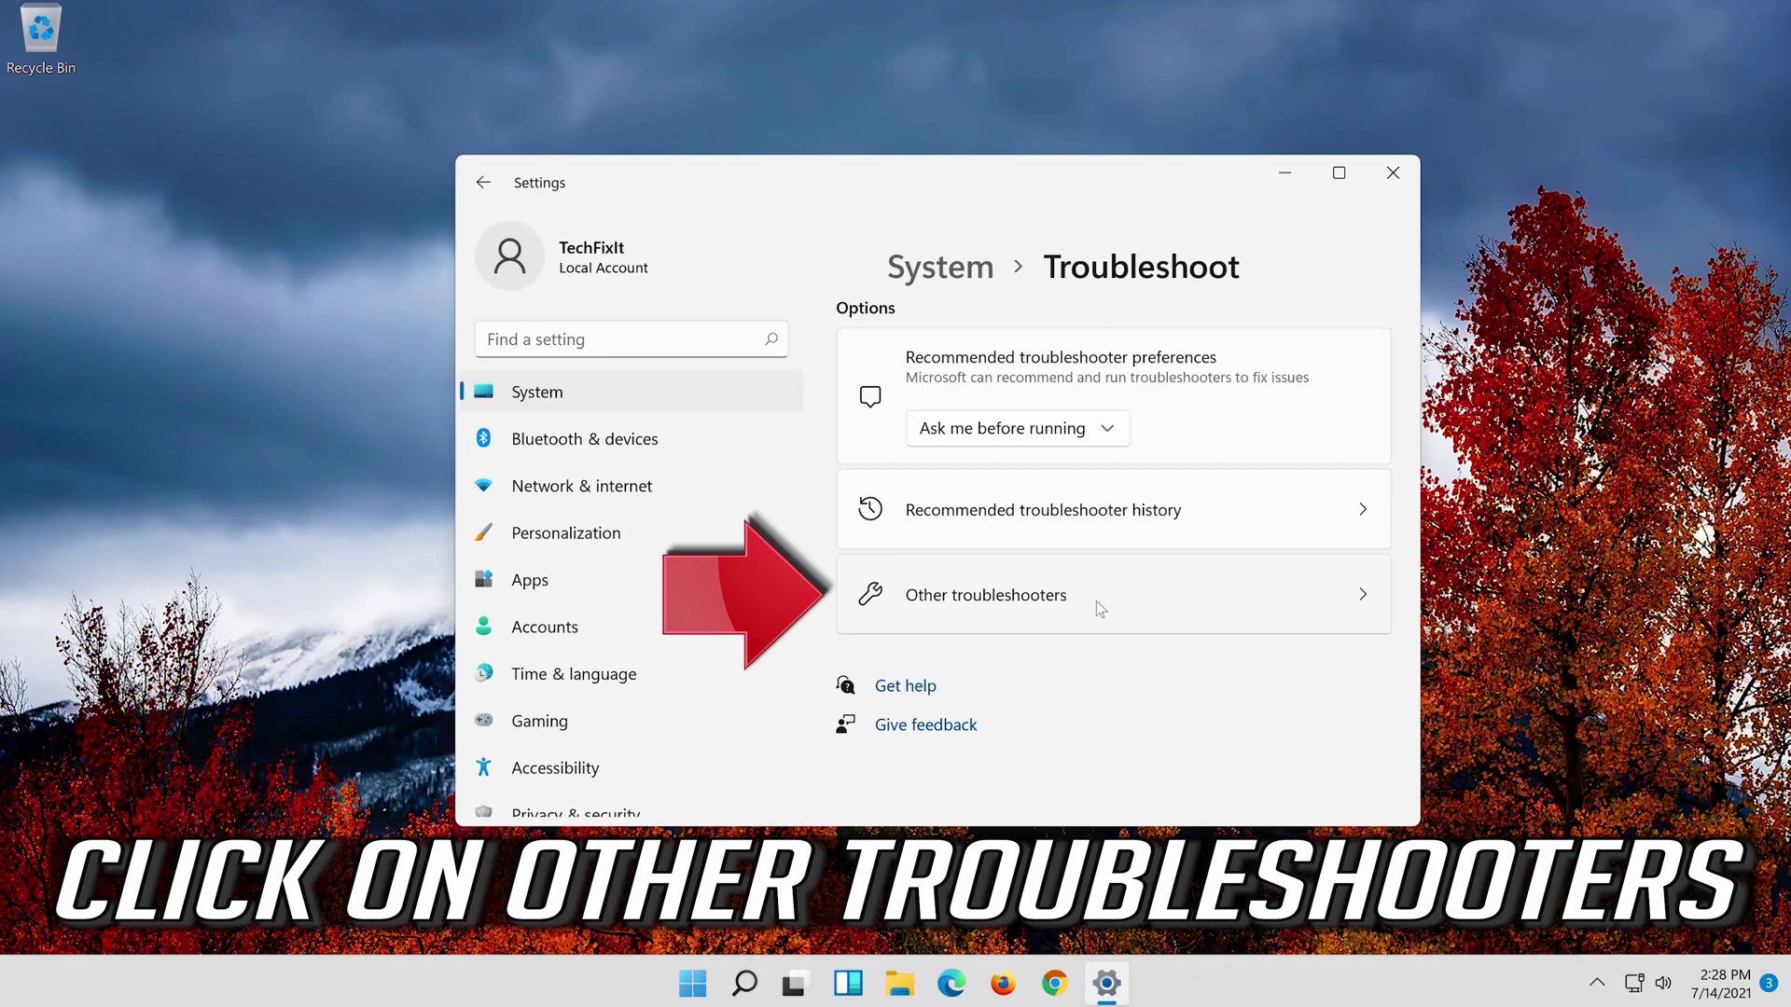
{"action": "left_click", "coordinate": [1124, 601]}
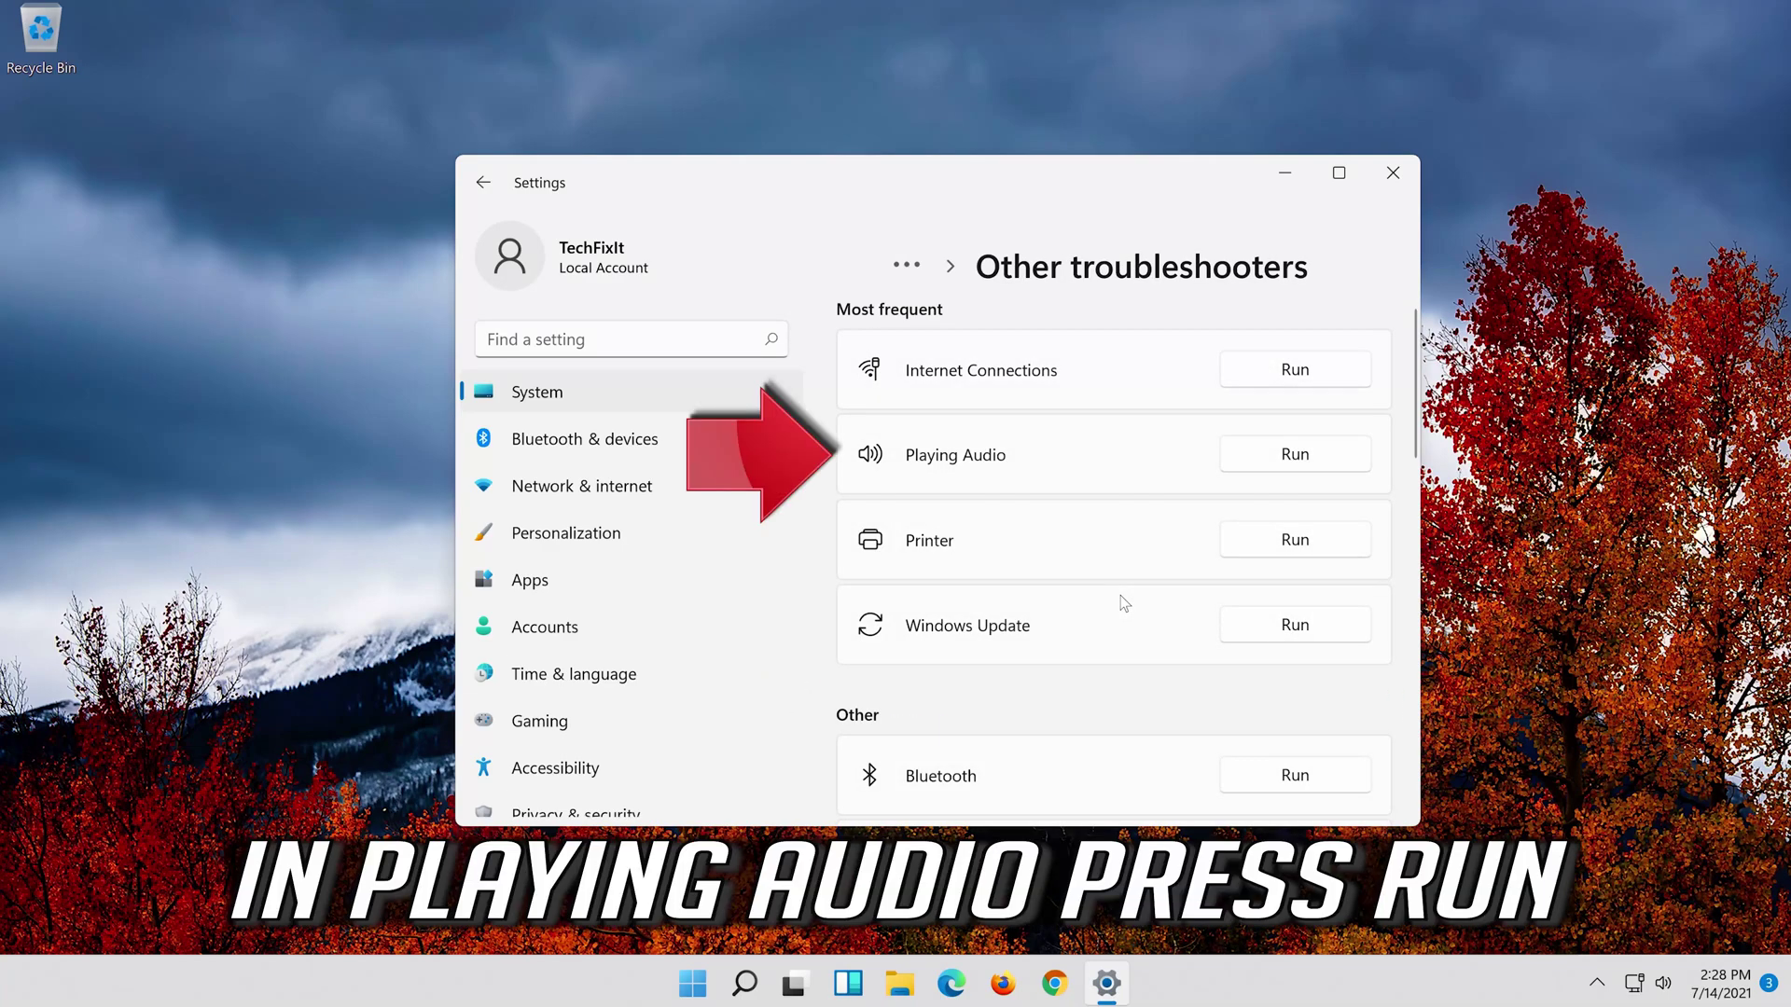
{"action": "left_click", "coordinate": [1277, 465]}
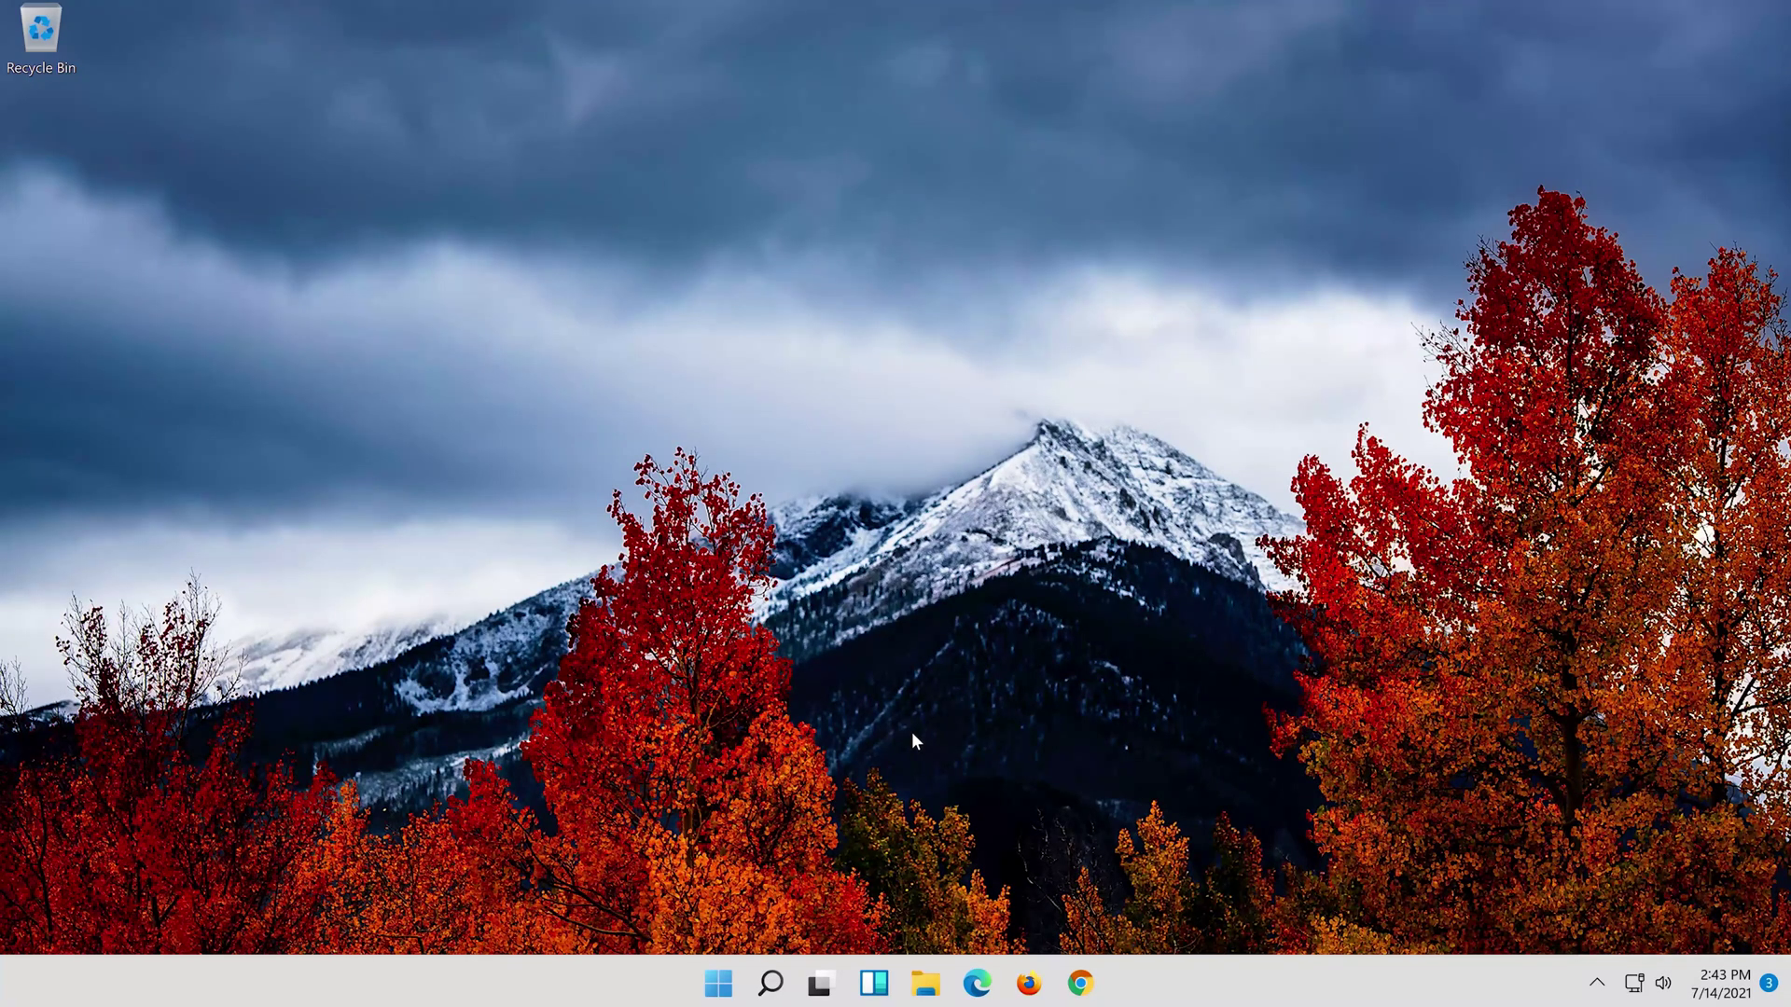
Step: Search for "control panel" and open Control Panel
{"action": "left_click", "coordinate": [779, 991]}
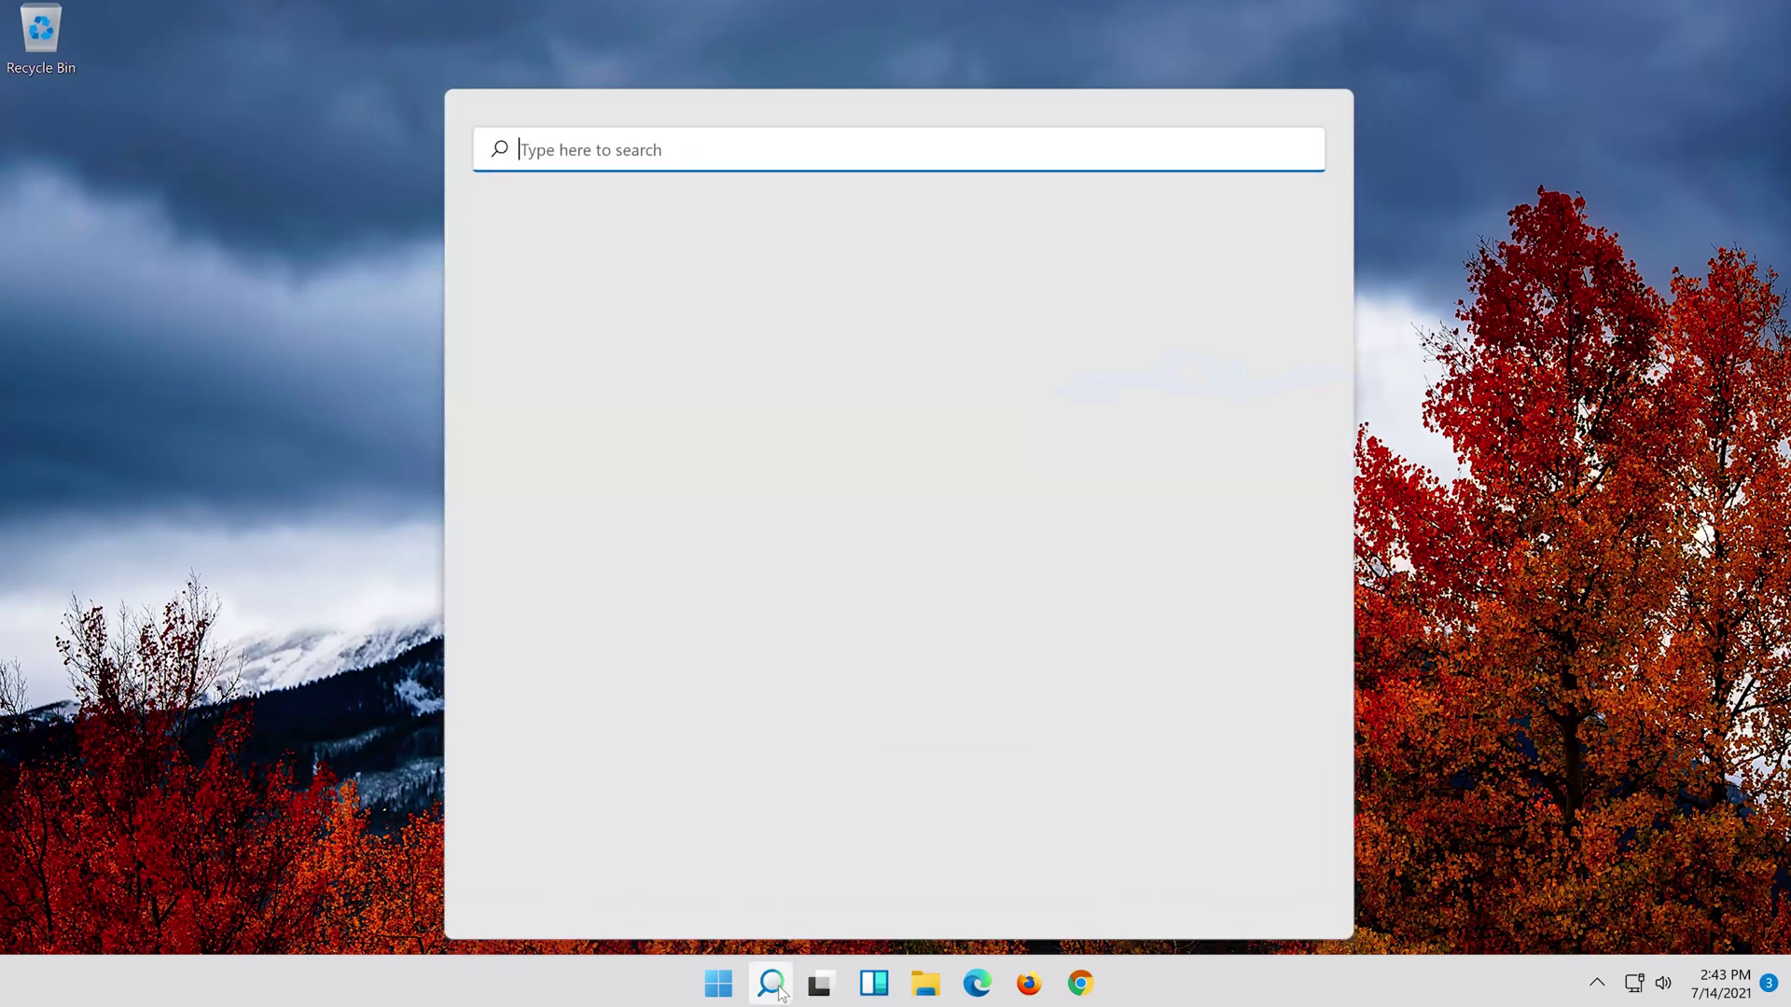
{"action": "type", "text": "cont"}
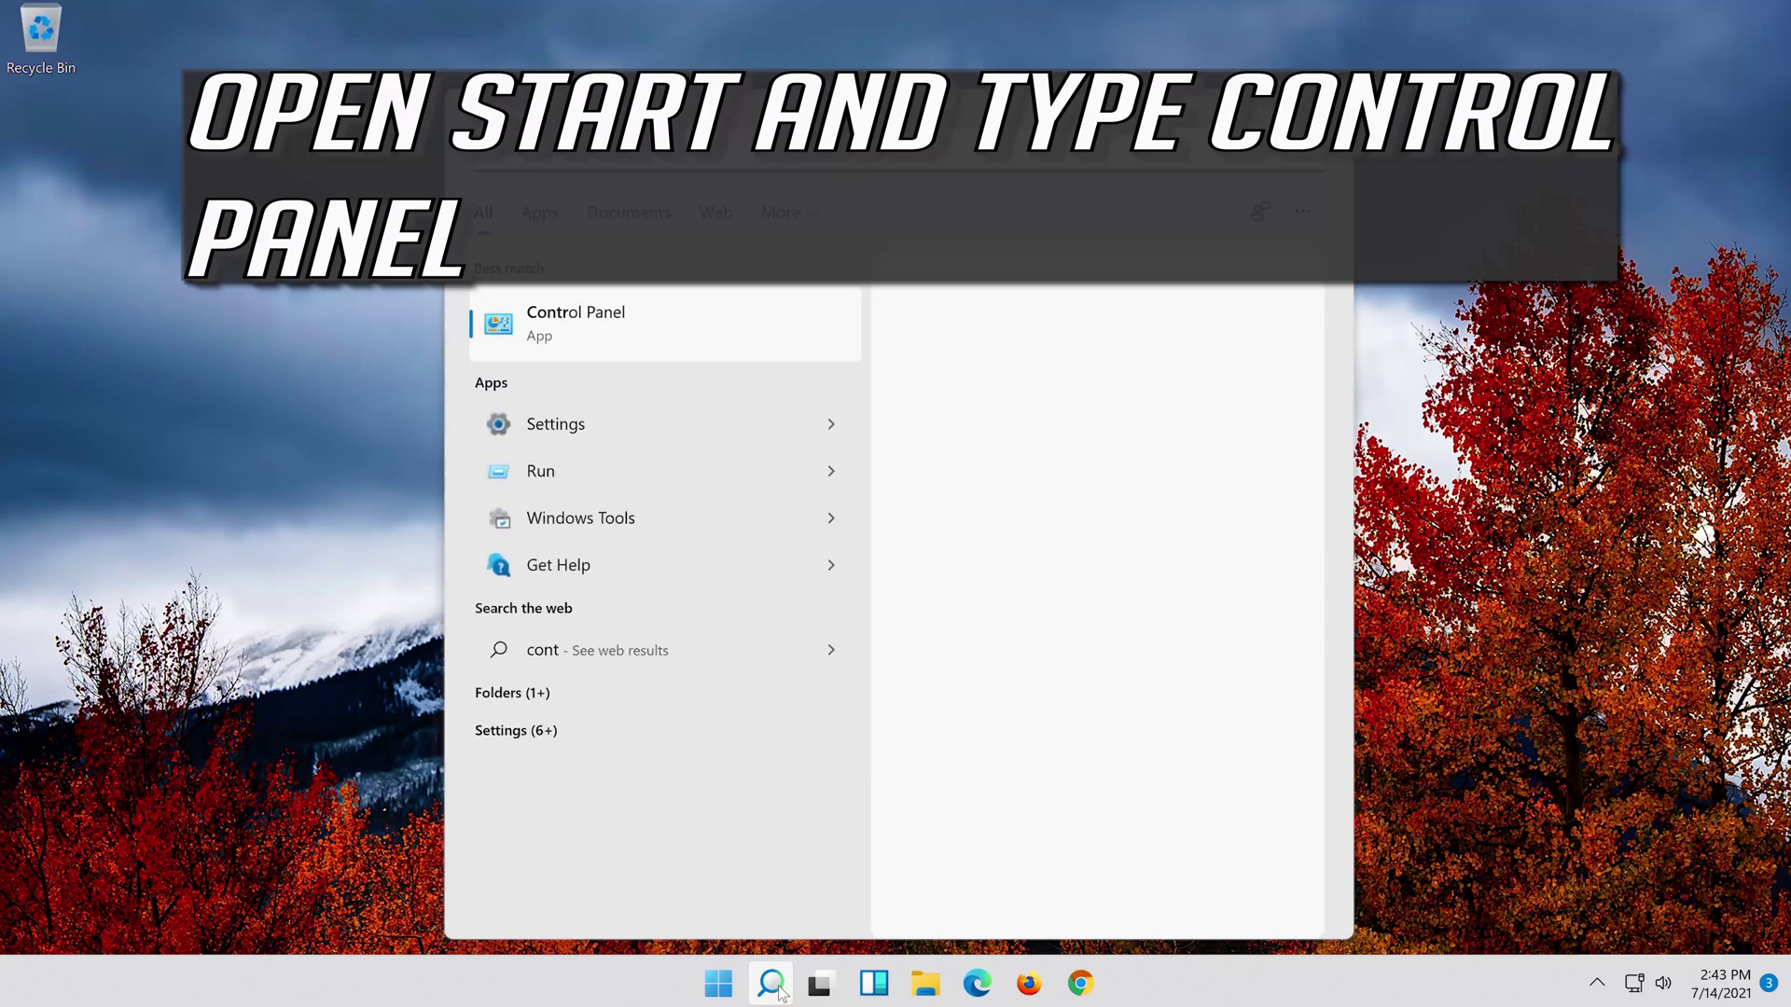
{"action": "type", "text": "rol pane"}
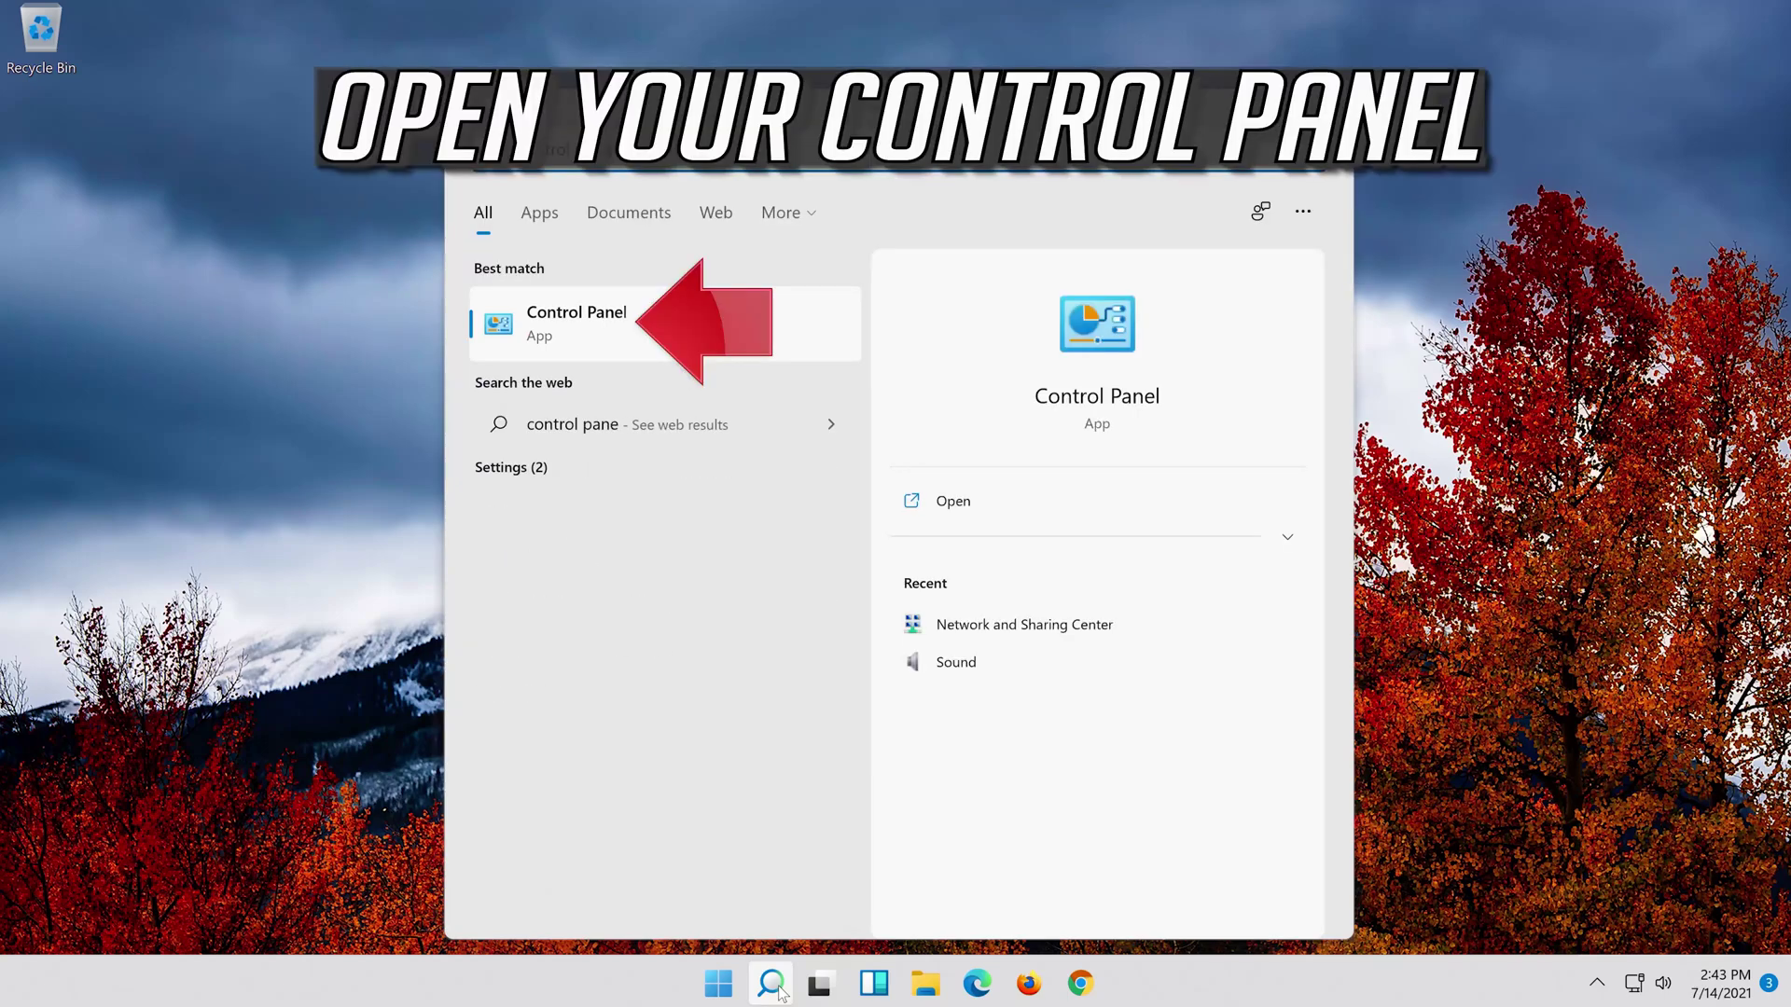
{"action": "type", "text": "l"}
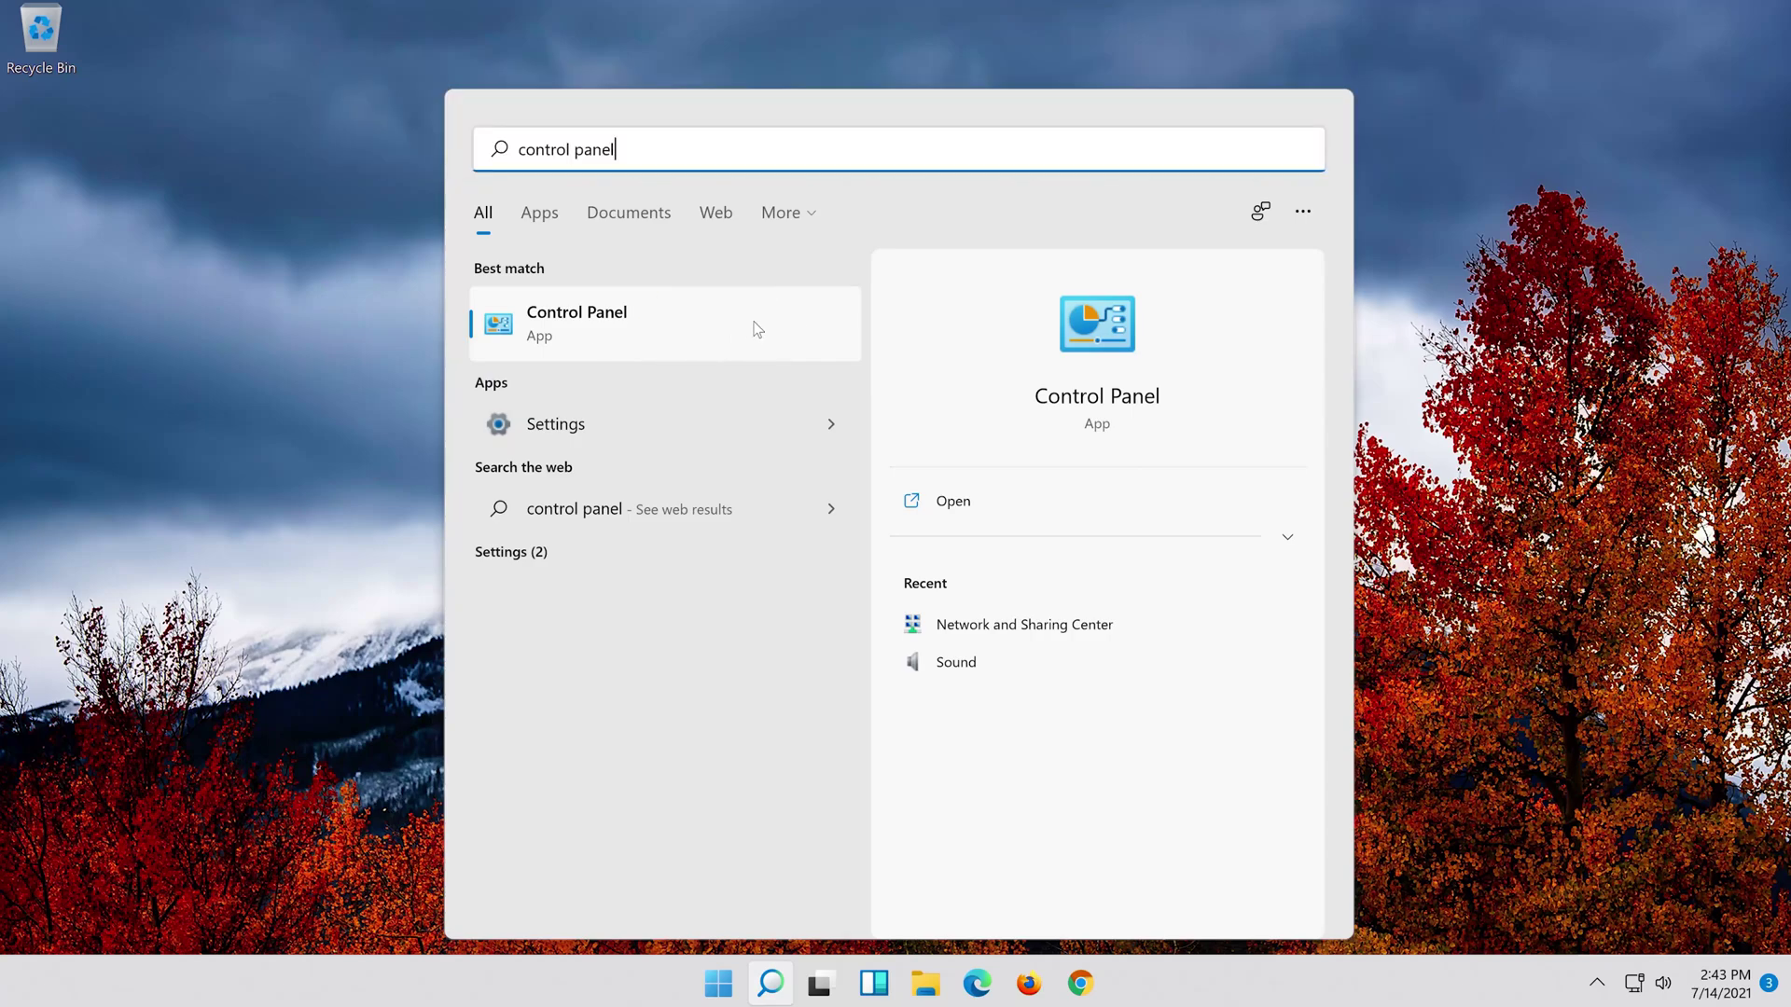
{"action": "left_click", "coordinate": [746, 321]}
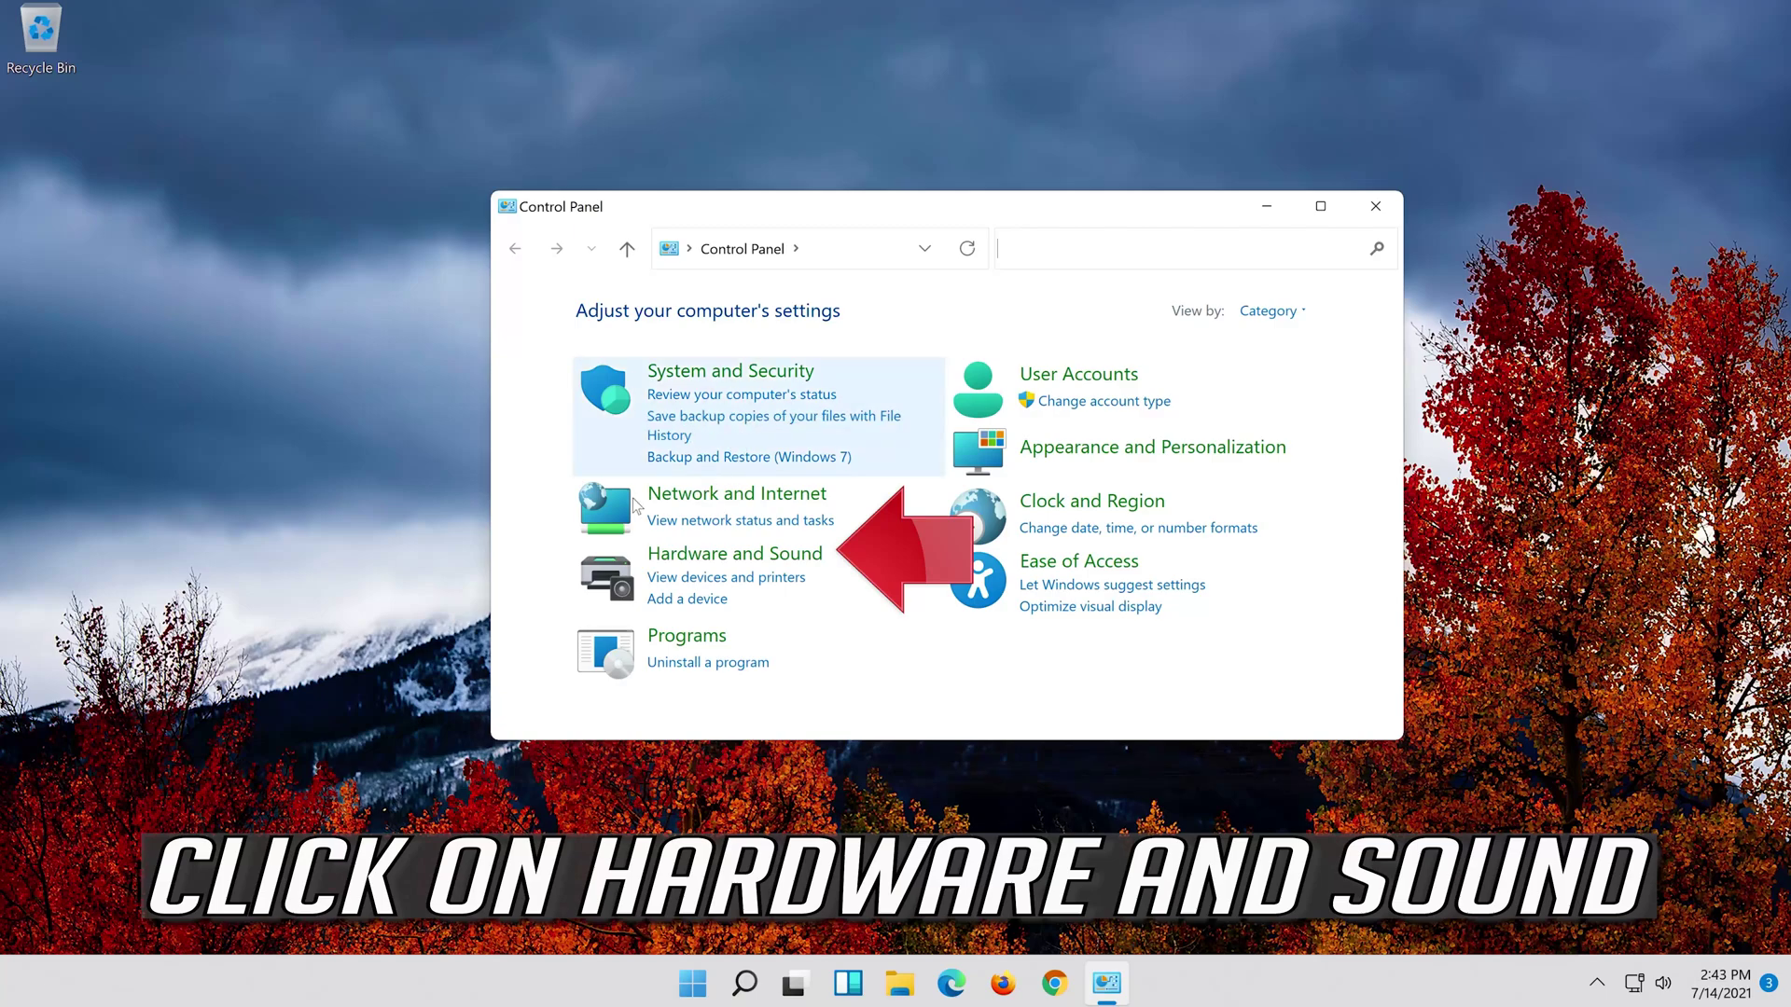
Step: Open the Sound settings under Hardware and Sound and show the properties of the Speakers playback device
{"action": "left_click", "coordinate": [802, 563]}
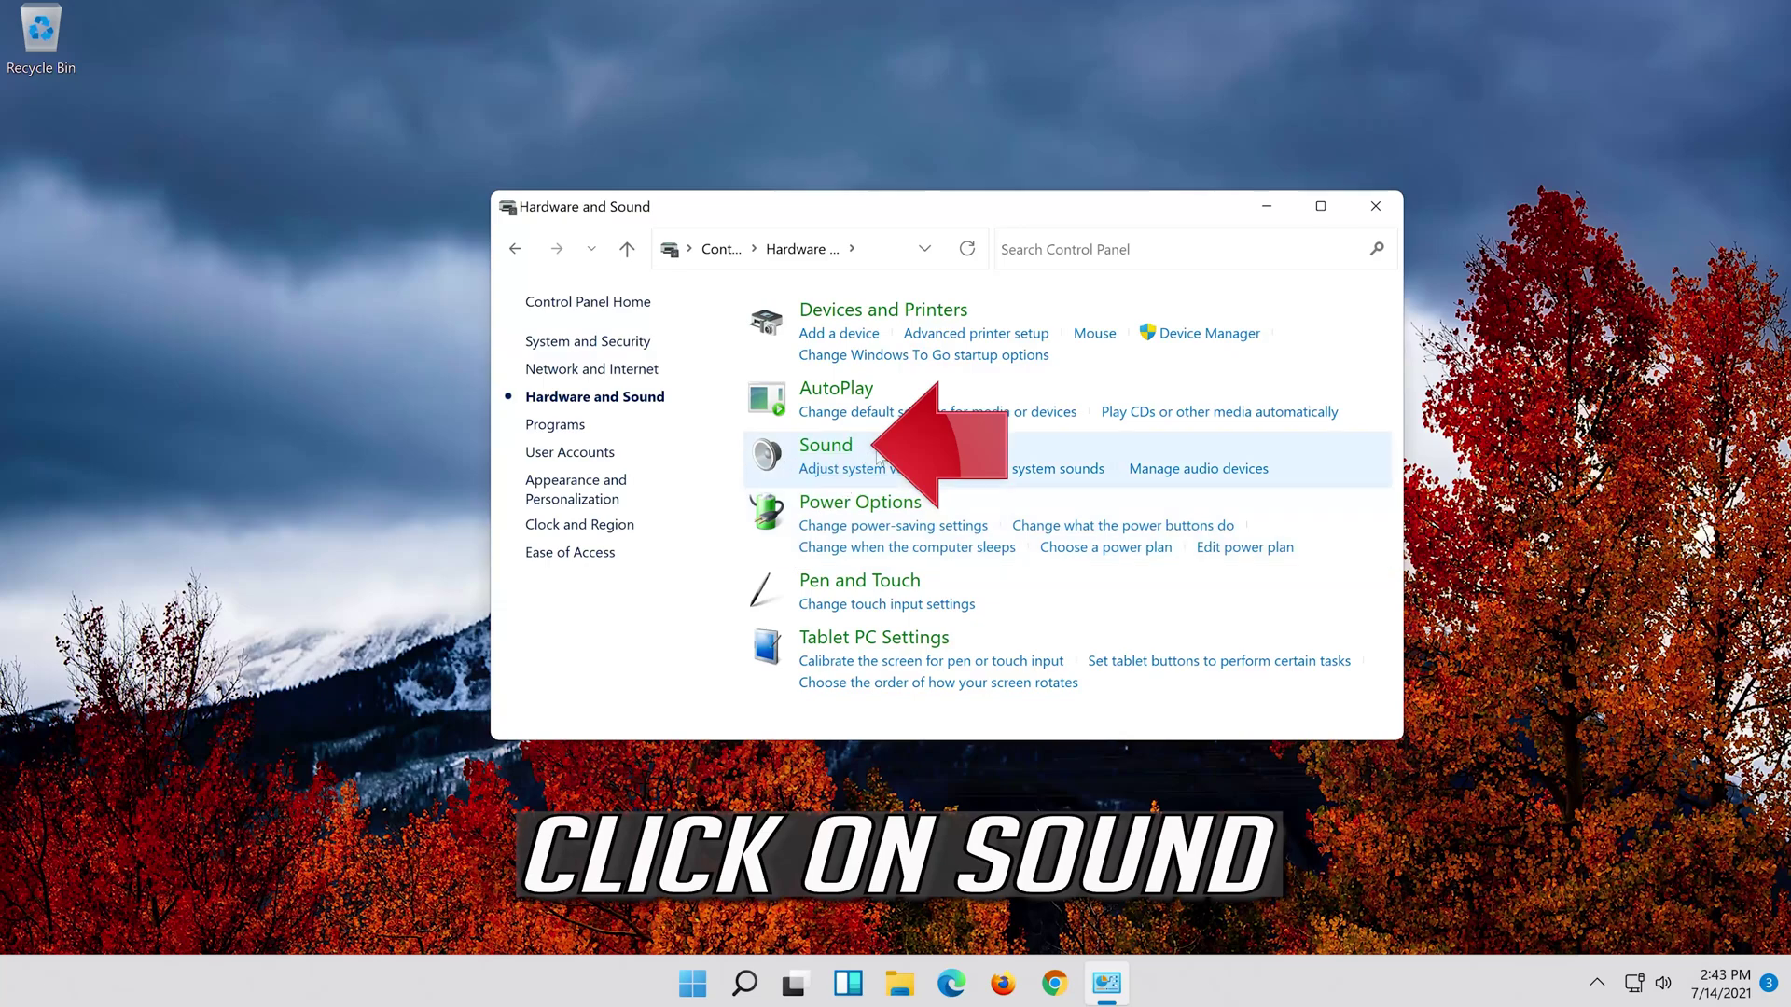
{"action": "left_click", "coordinate": [810, 454]}
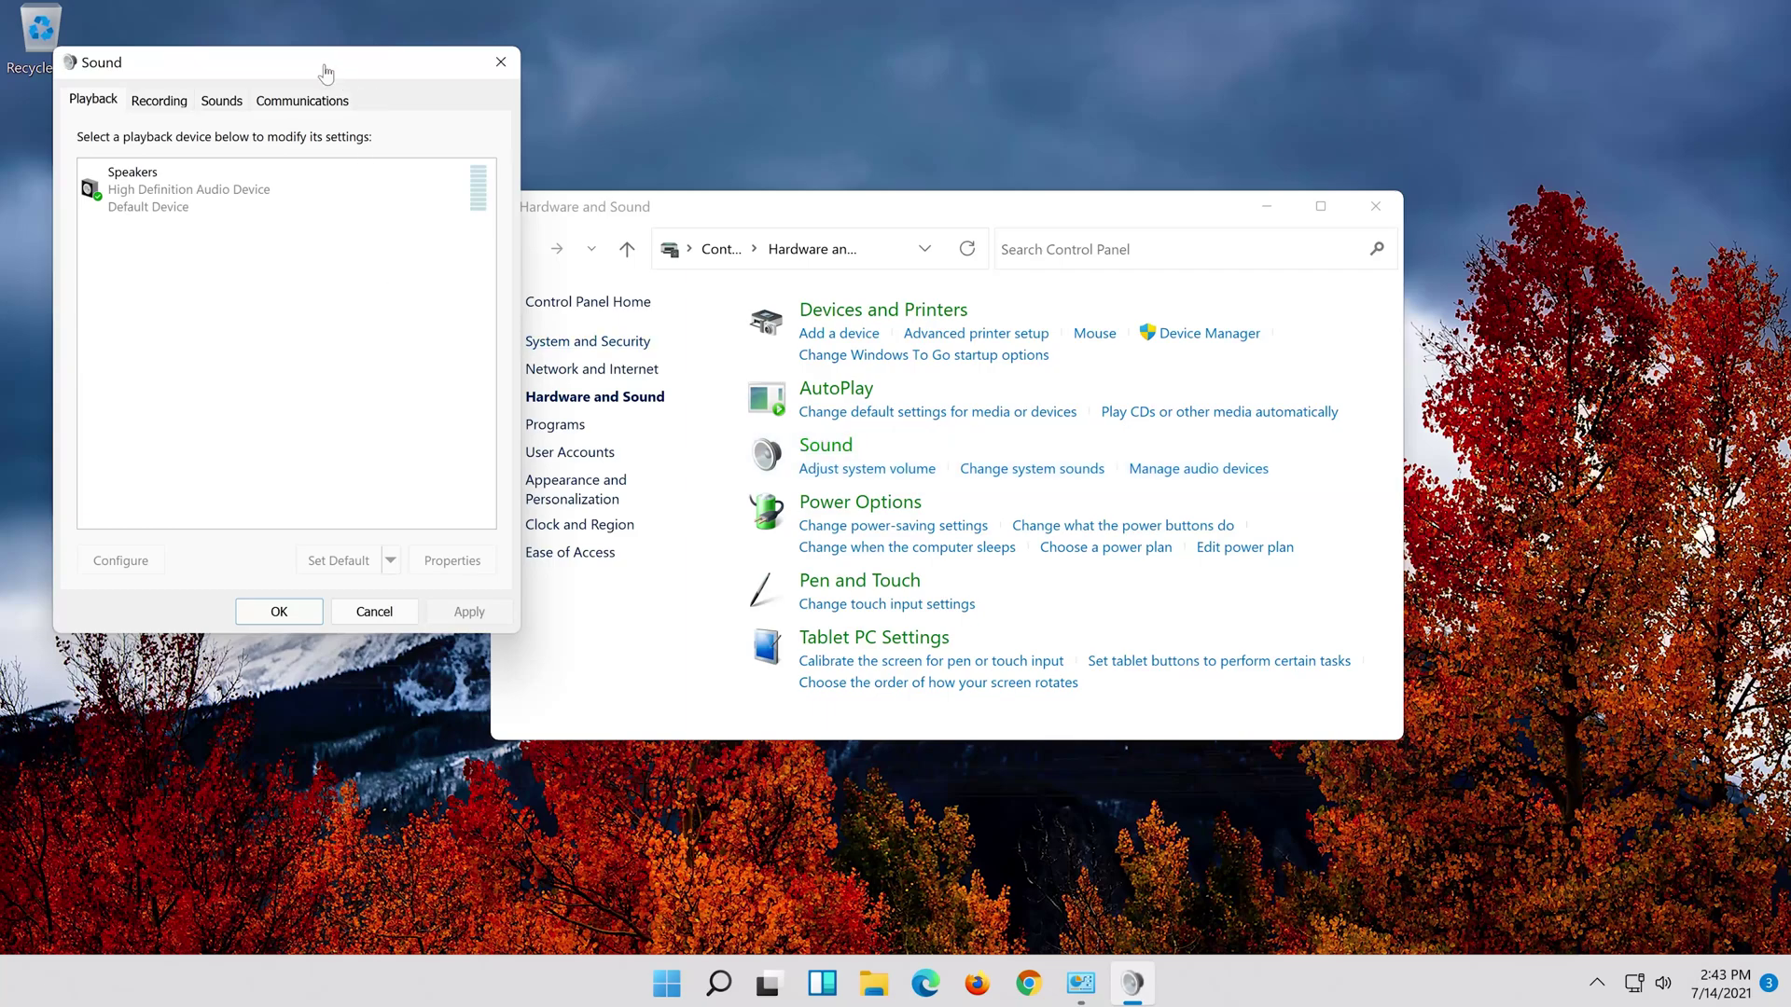
{"action": "left_click_drag", "start_coordinate": [298, 71], "coordinate": [970, 169]}
{"action": "left_click", "coordinate": [929, 289]}
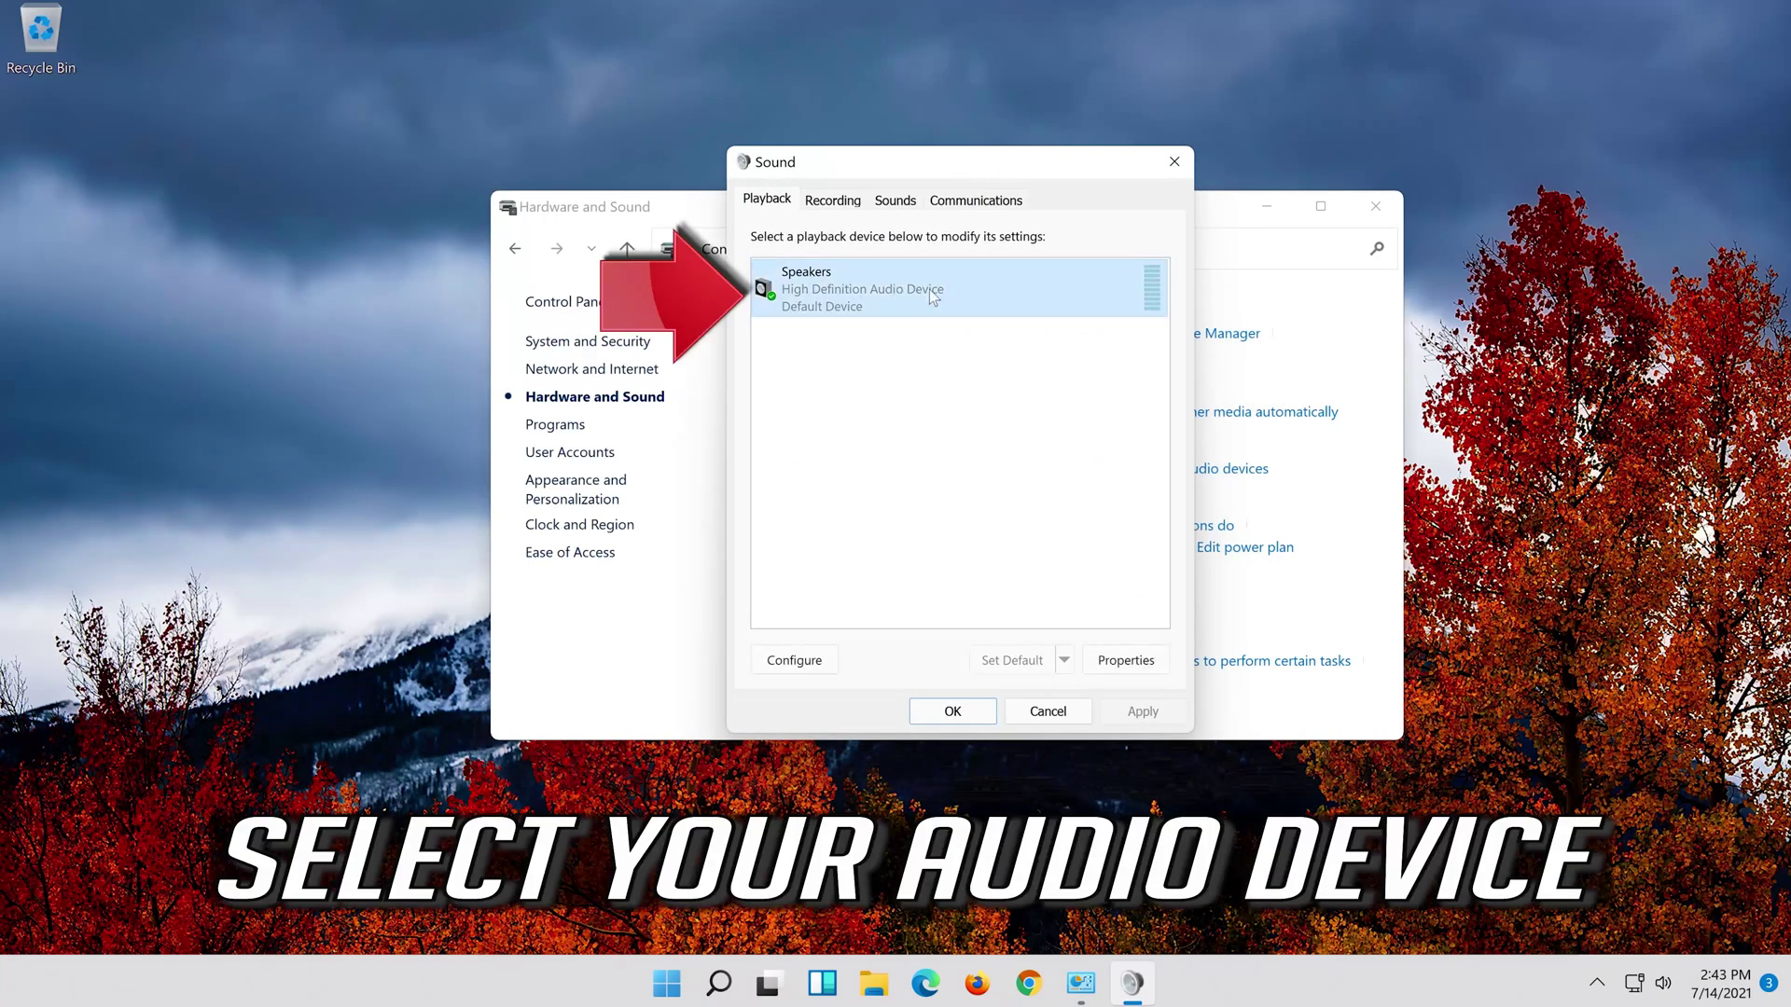
{"action": "right_click", "coordinate": [948, 307]}
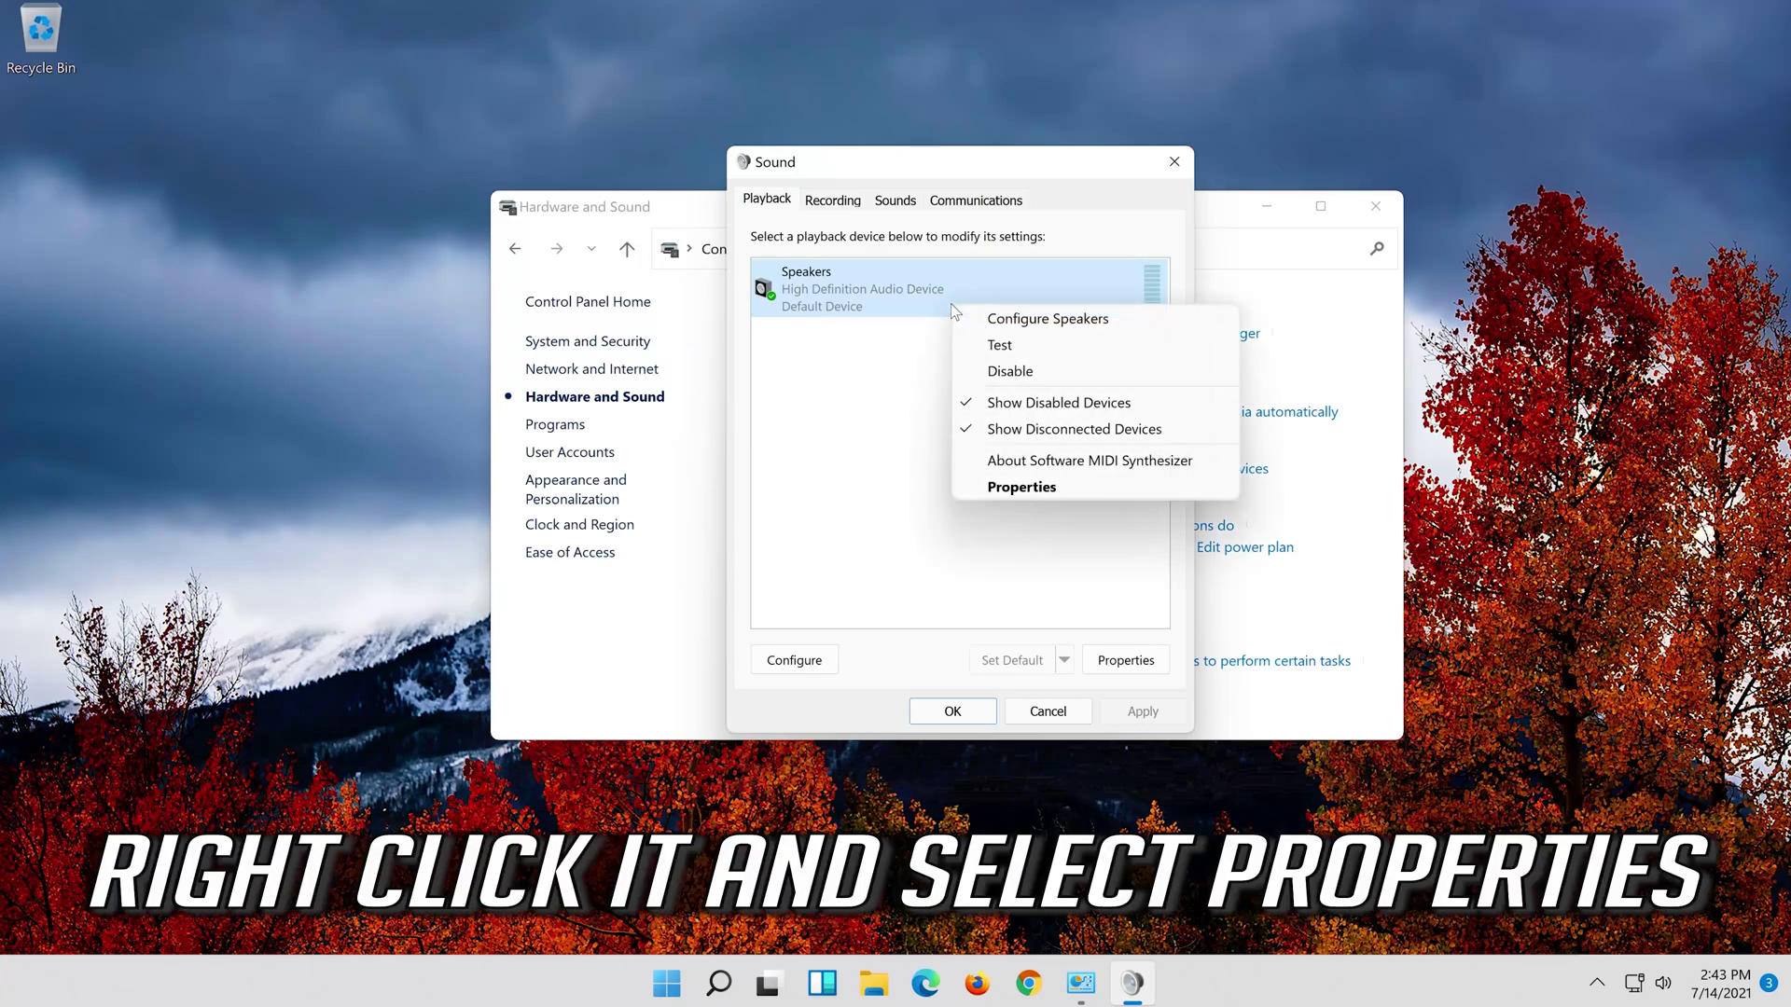
{"action": "left_click", "coordinate": [1055, 491]}
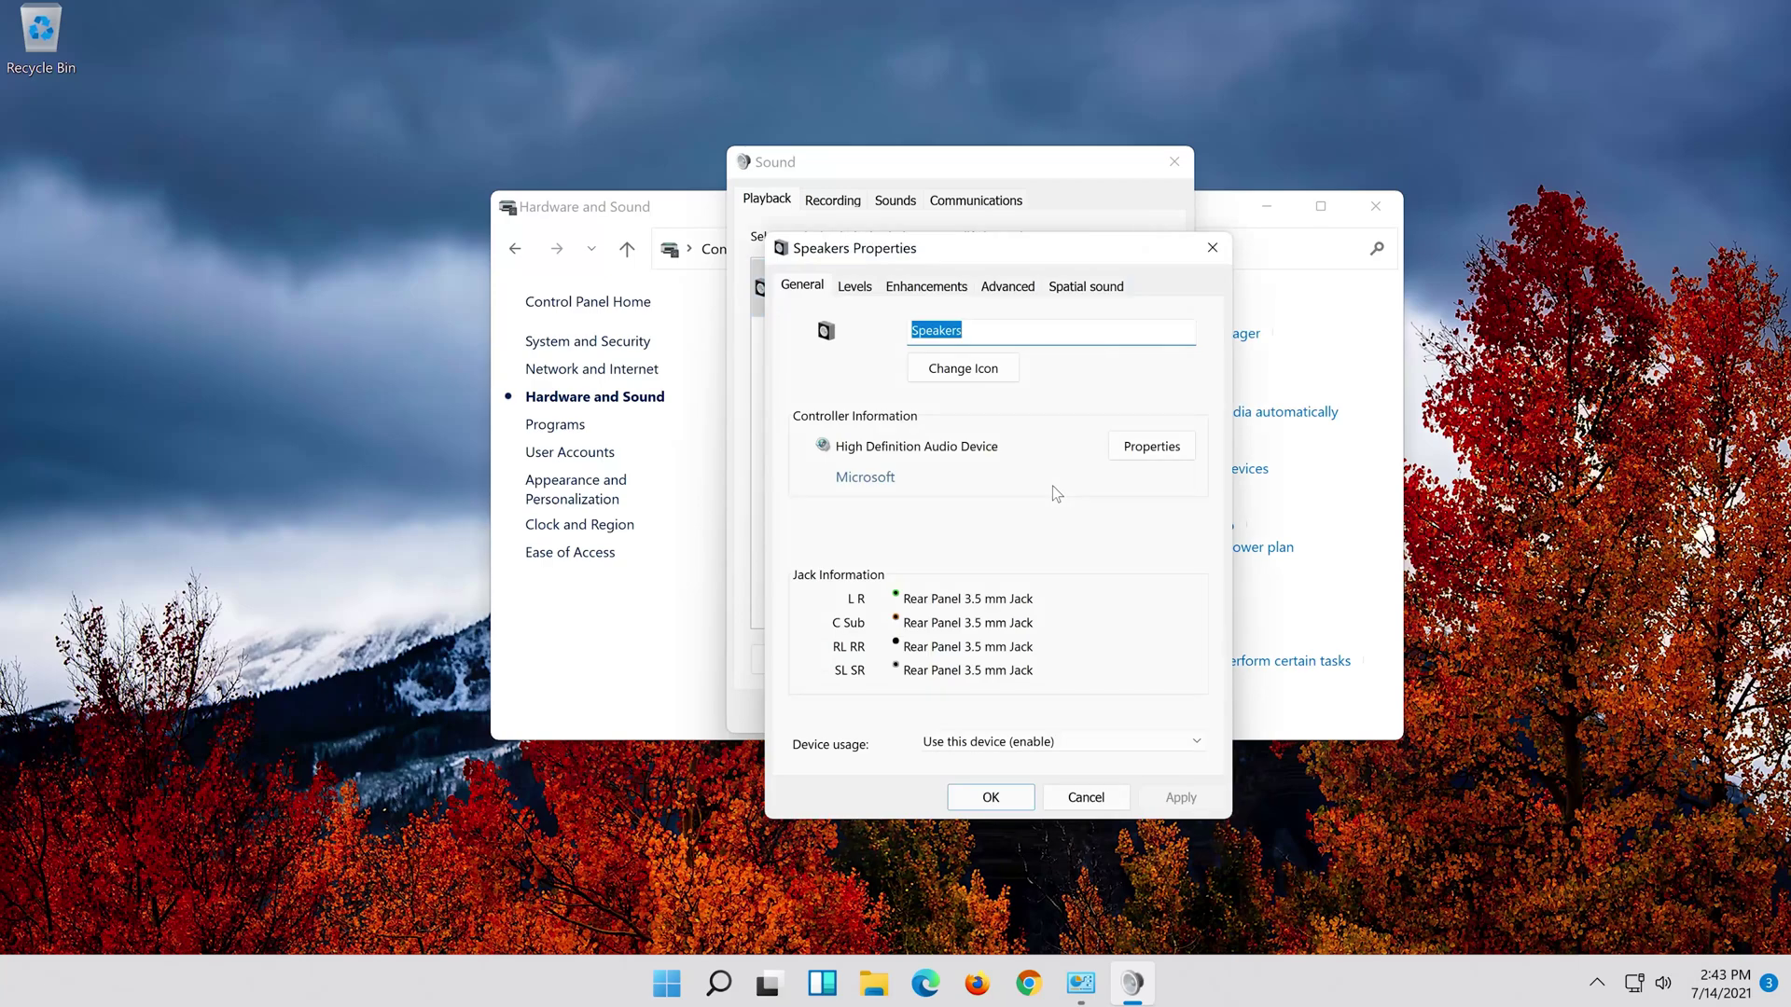
Step: Set the speakers' default format to 16 bit, 48000 Hz (DVD Quality) and confirm the speaker and sound settings
{"action": "left_click", "coordinate": [1007, 287]}
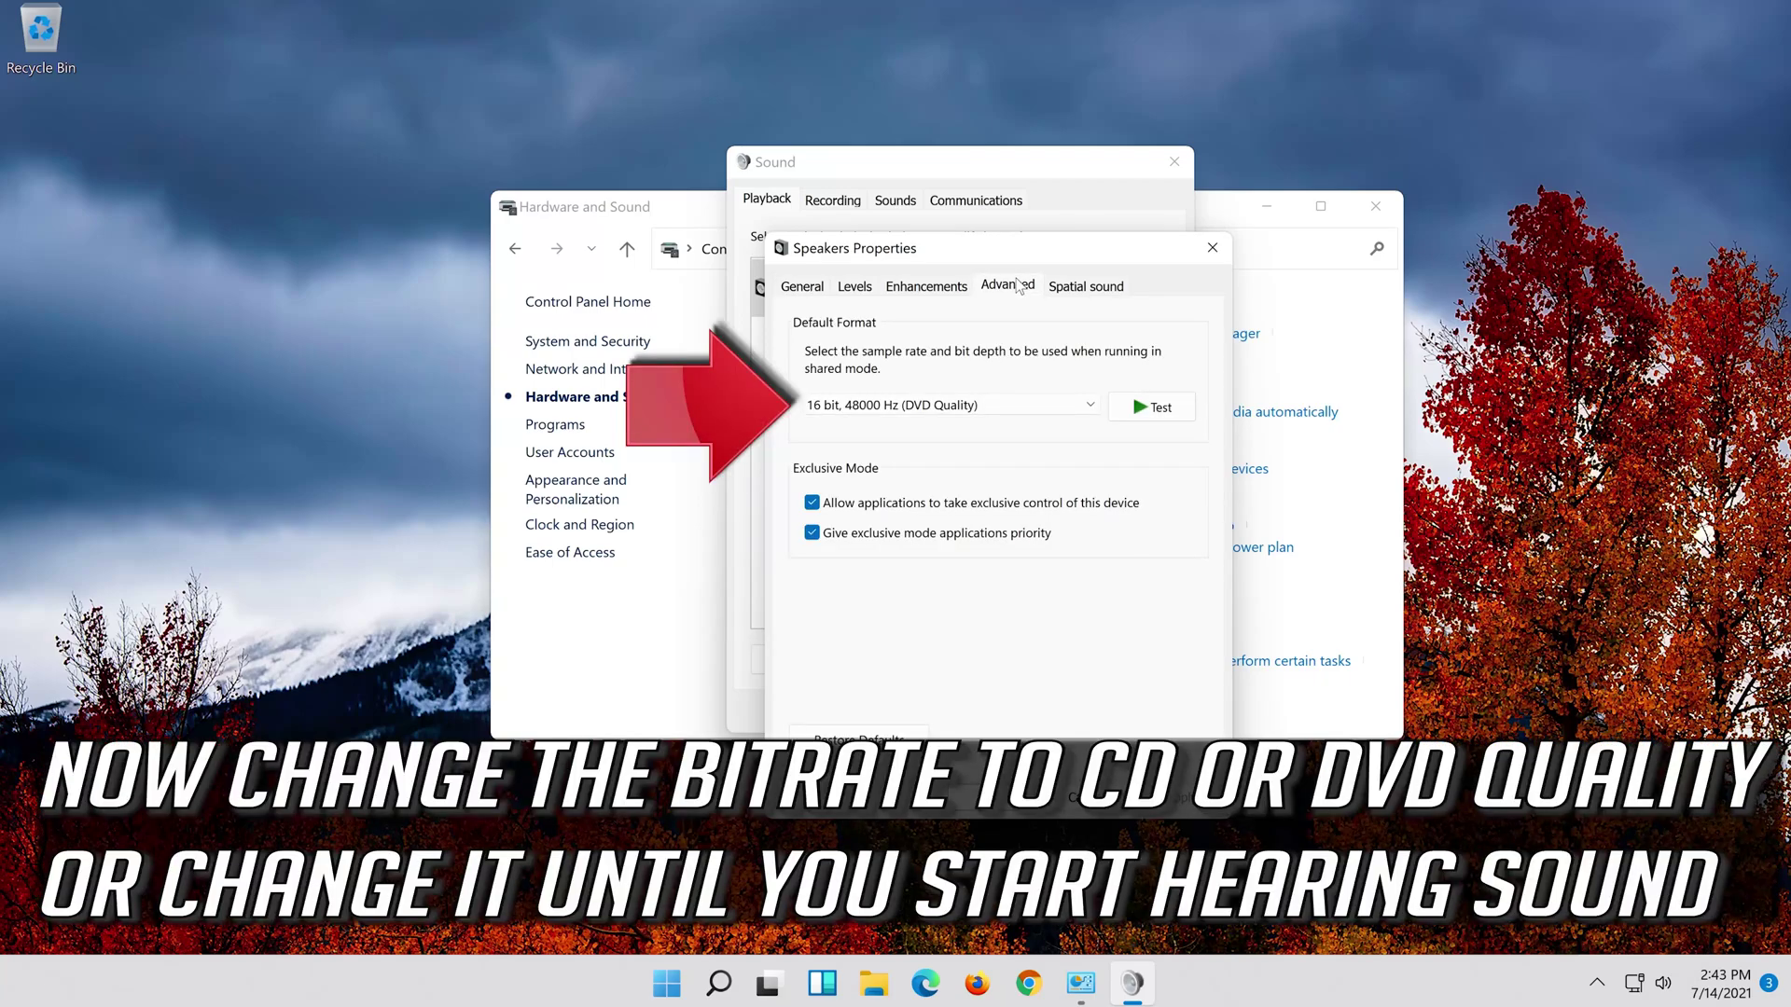
{"action": "left_click", "coordinate": [914, 405]}
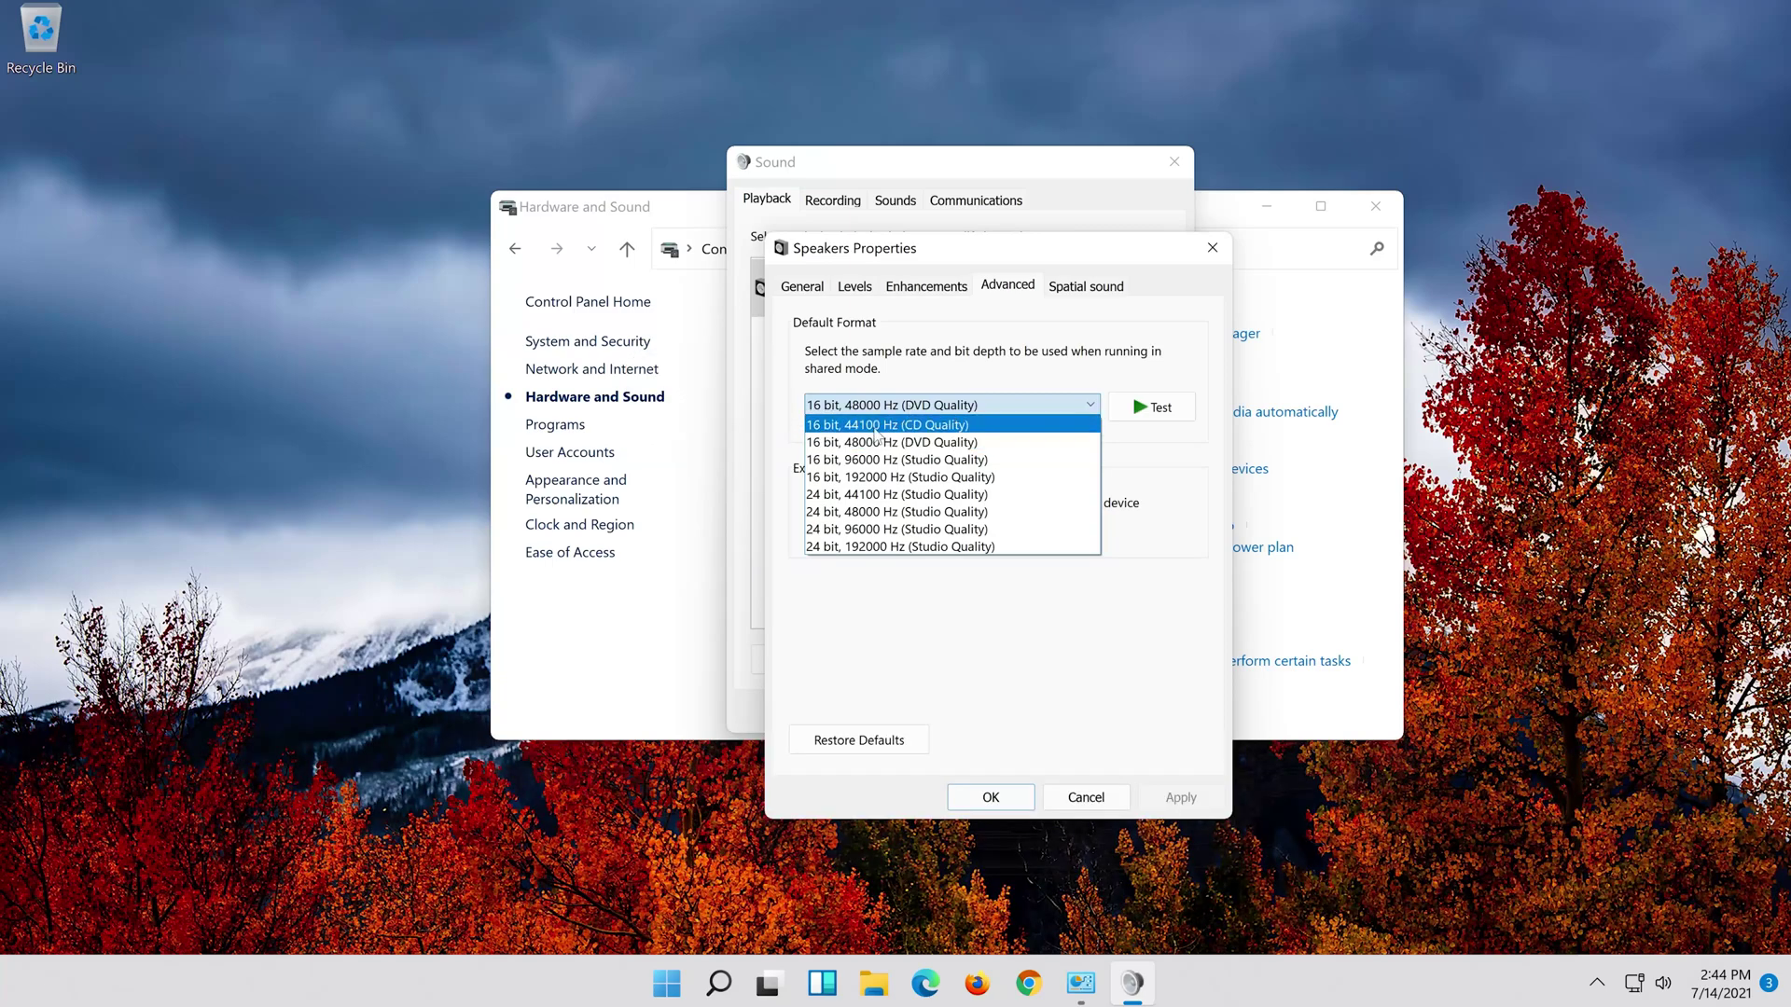
{"action": "left_click", "coordinate": [959, 444]}
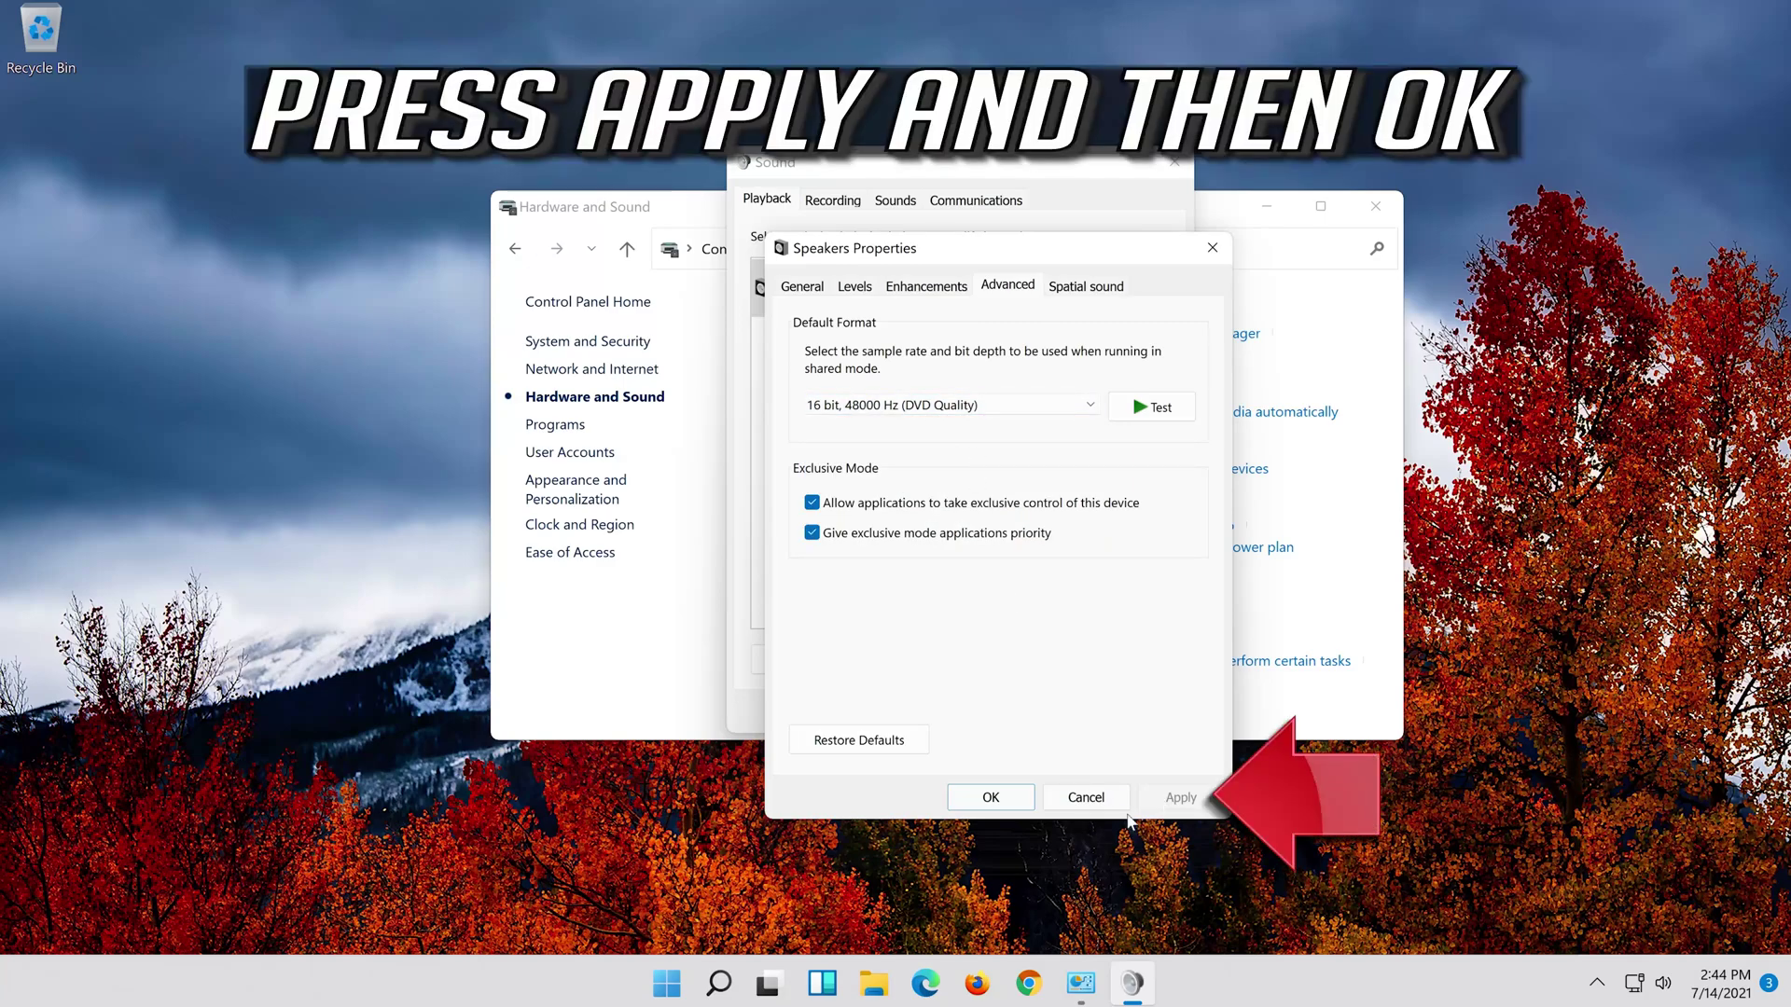
{"action": "left_click", "coordinate": [1012, 803]}
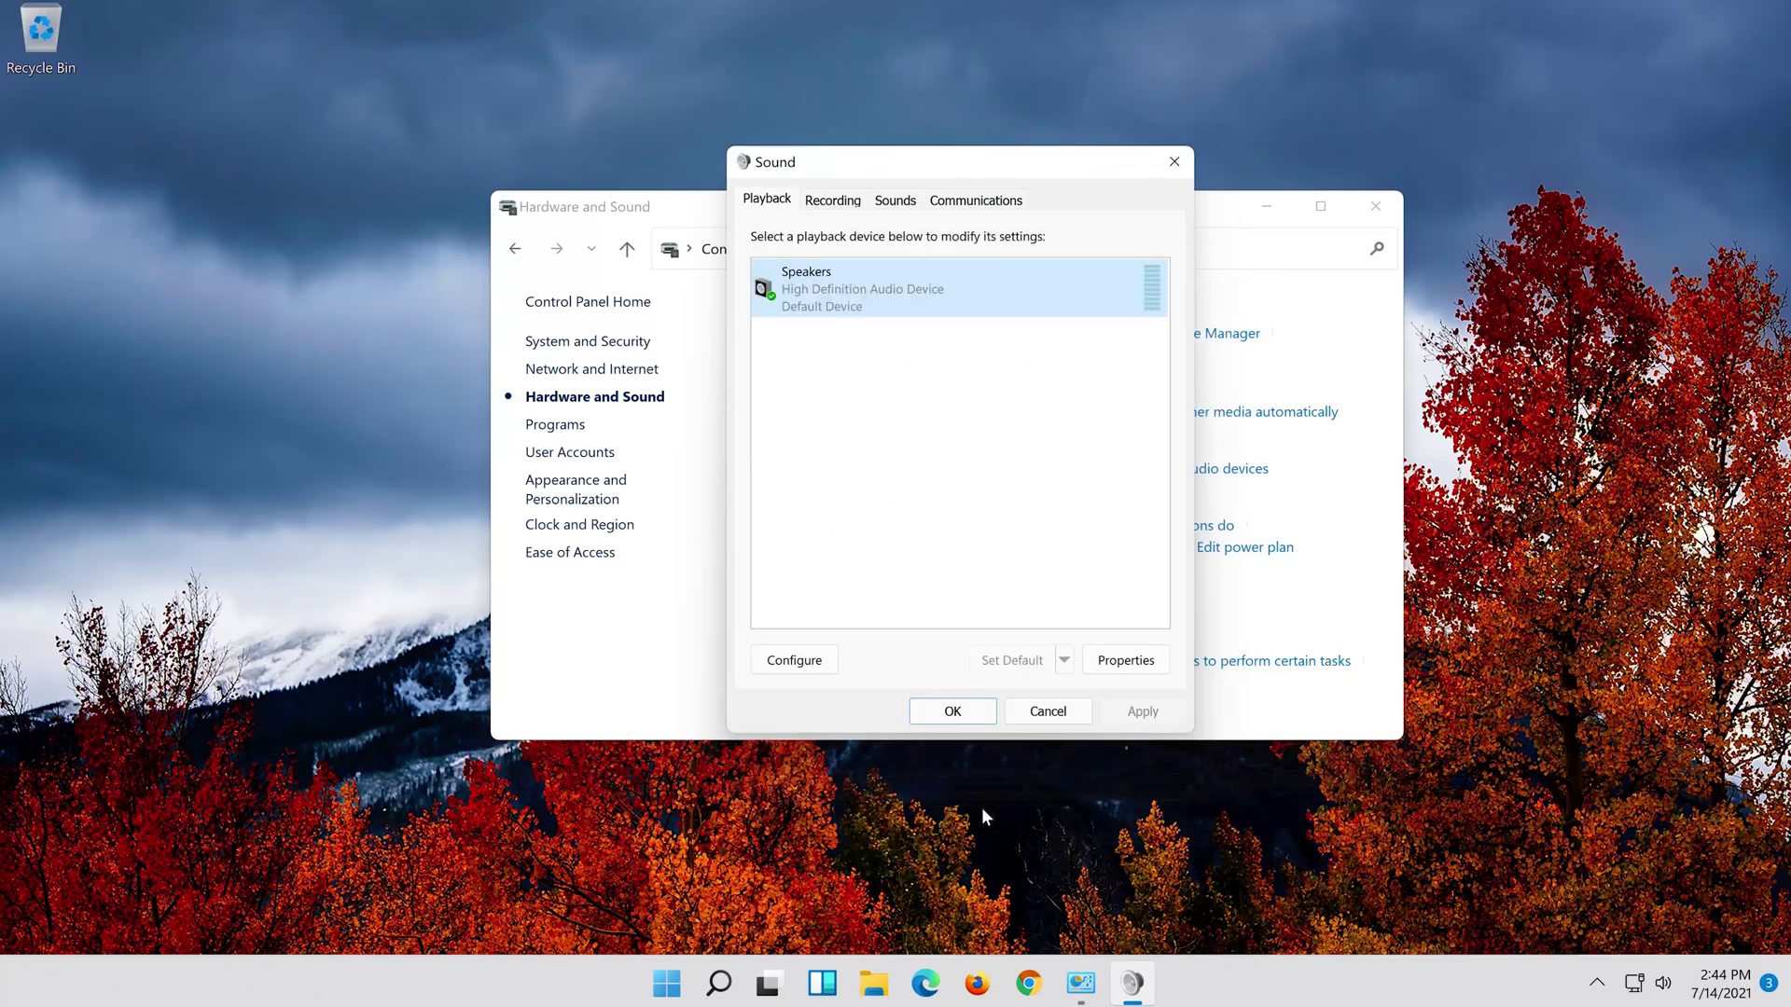
{"action": "left_click", "coordinate": [927, 712]}
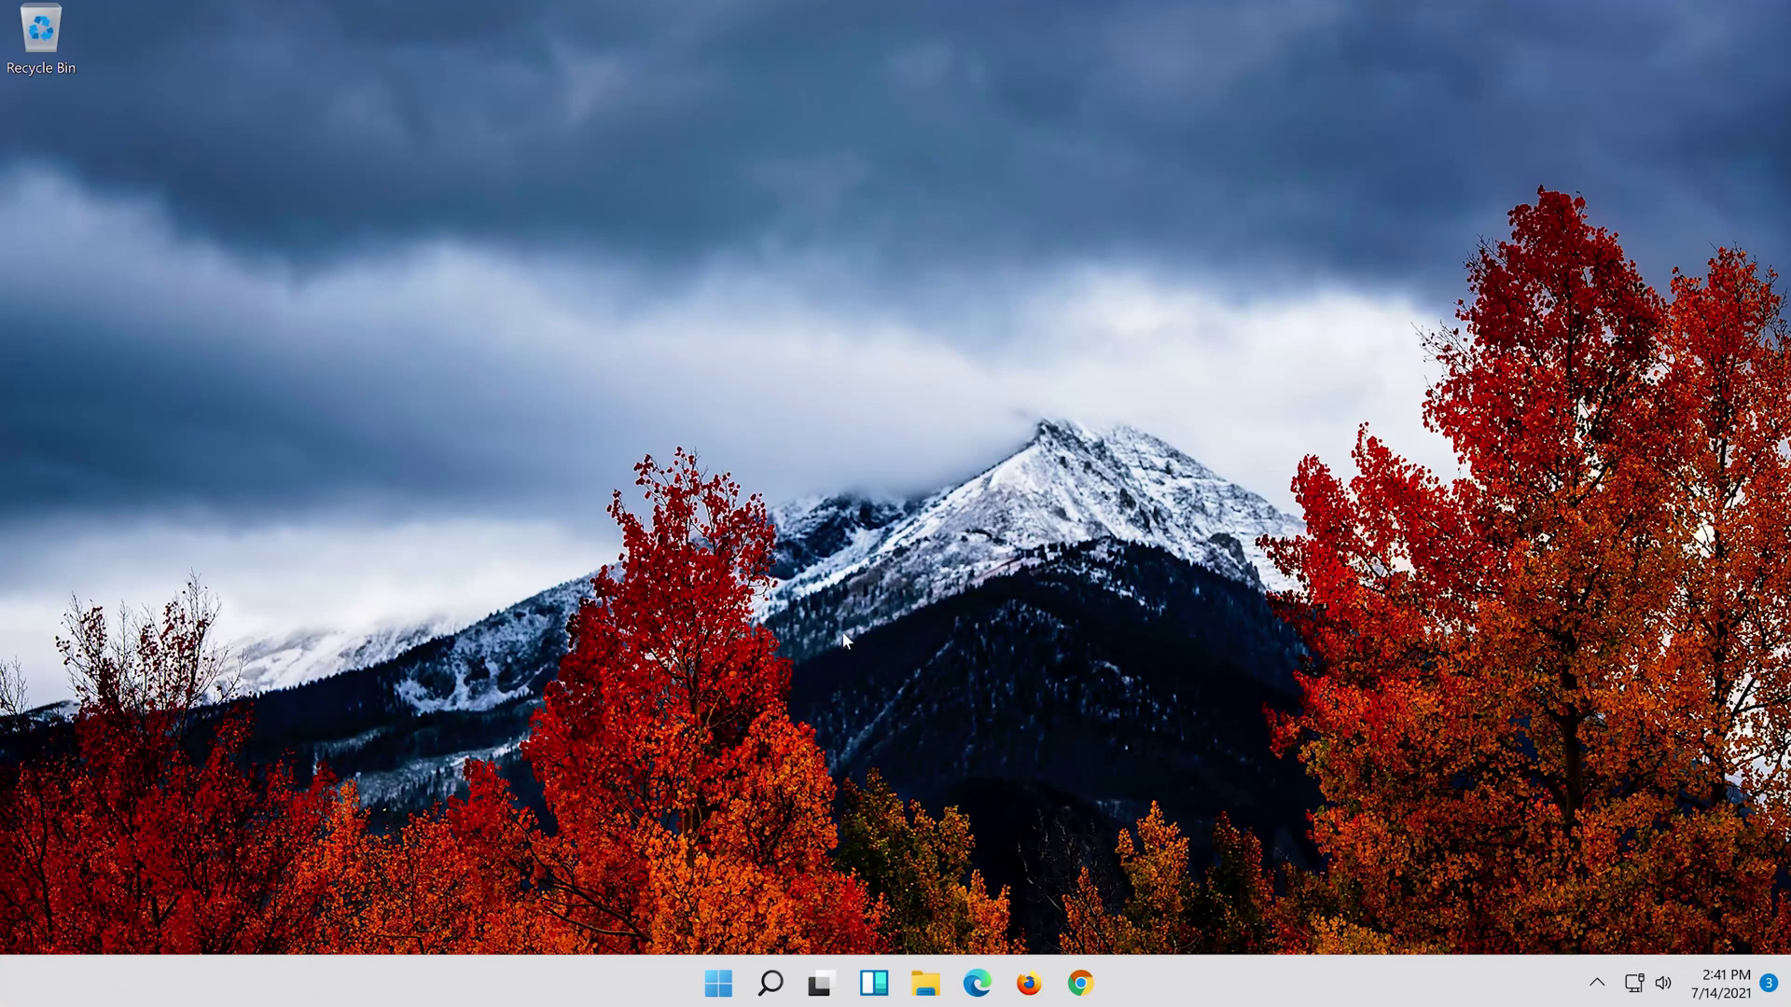
Step: Find Control Panel again by searching for "control panel" and open it
{"action": "left_click", "coordinate": [774, 994]}
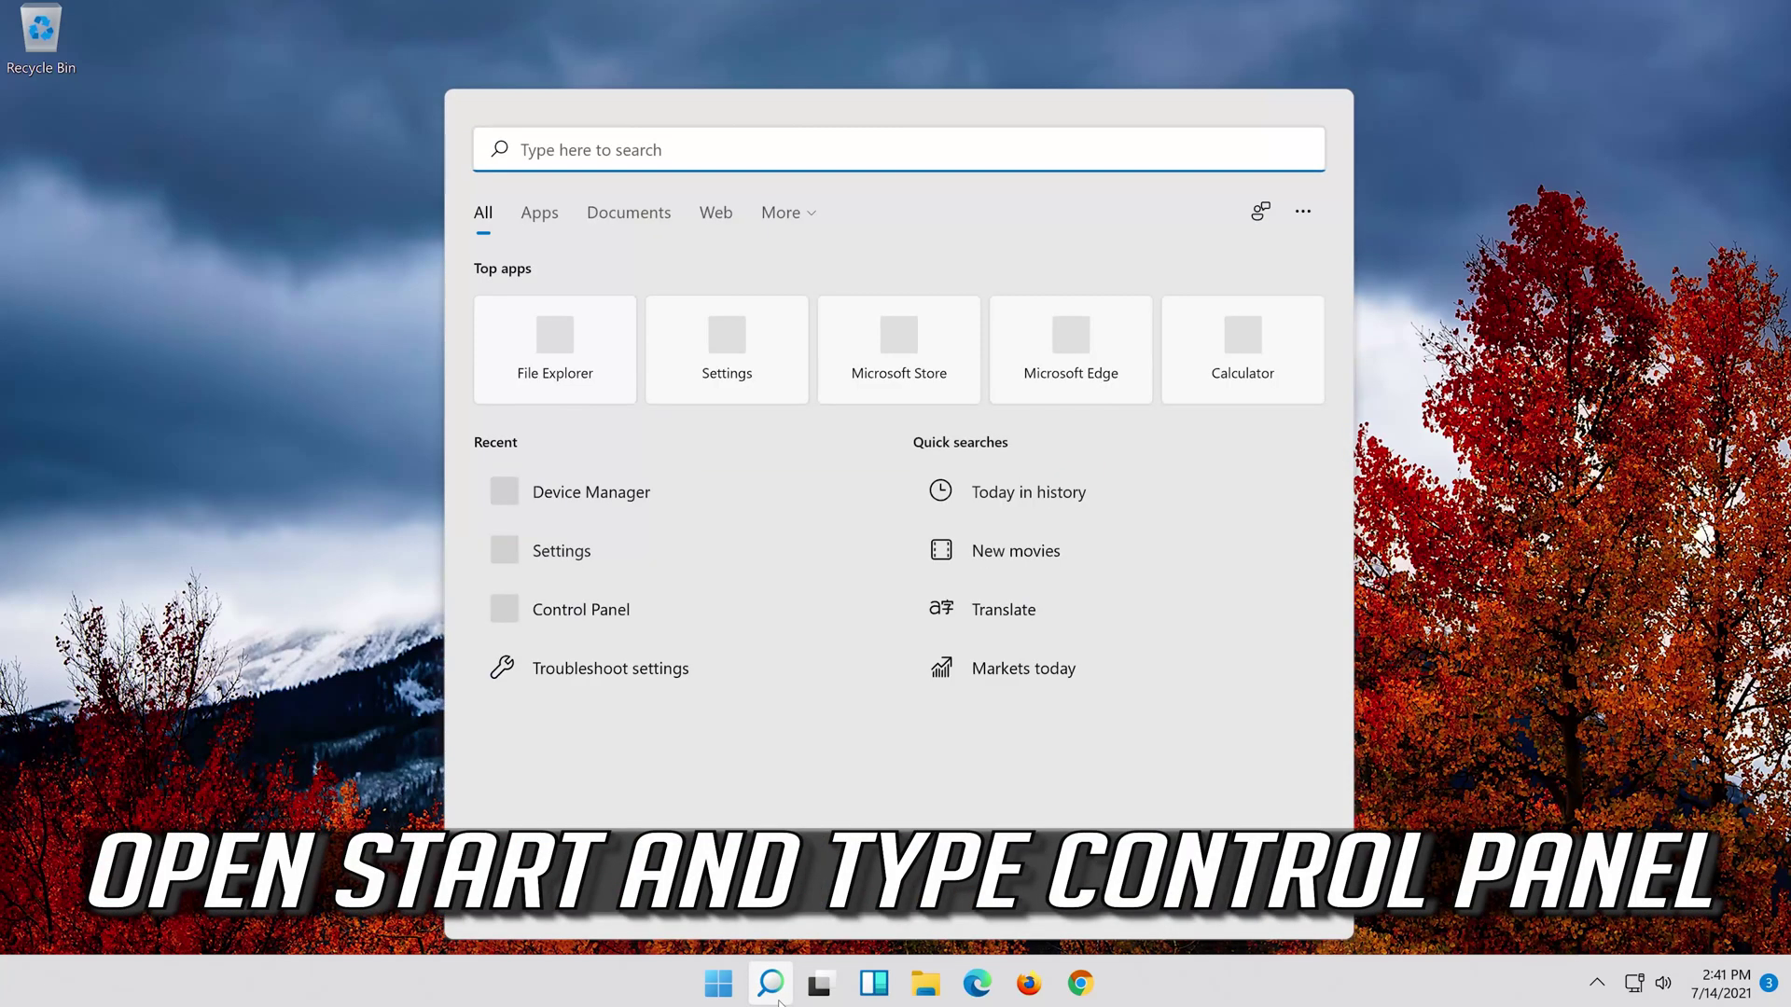
{"action": "type", "text": "c"}
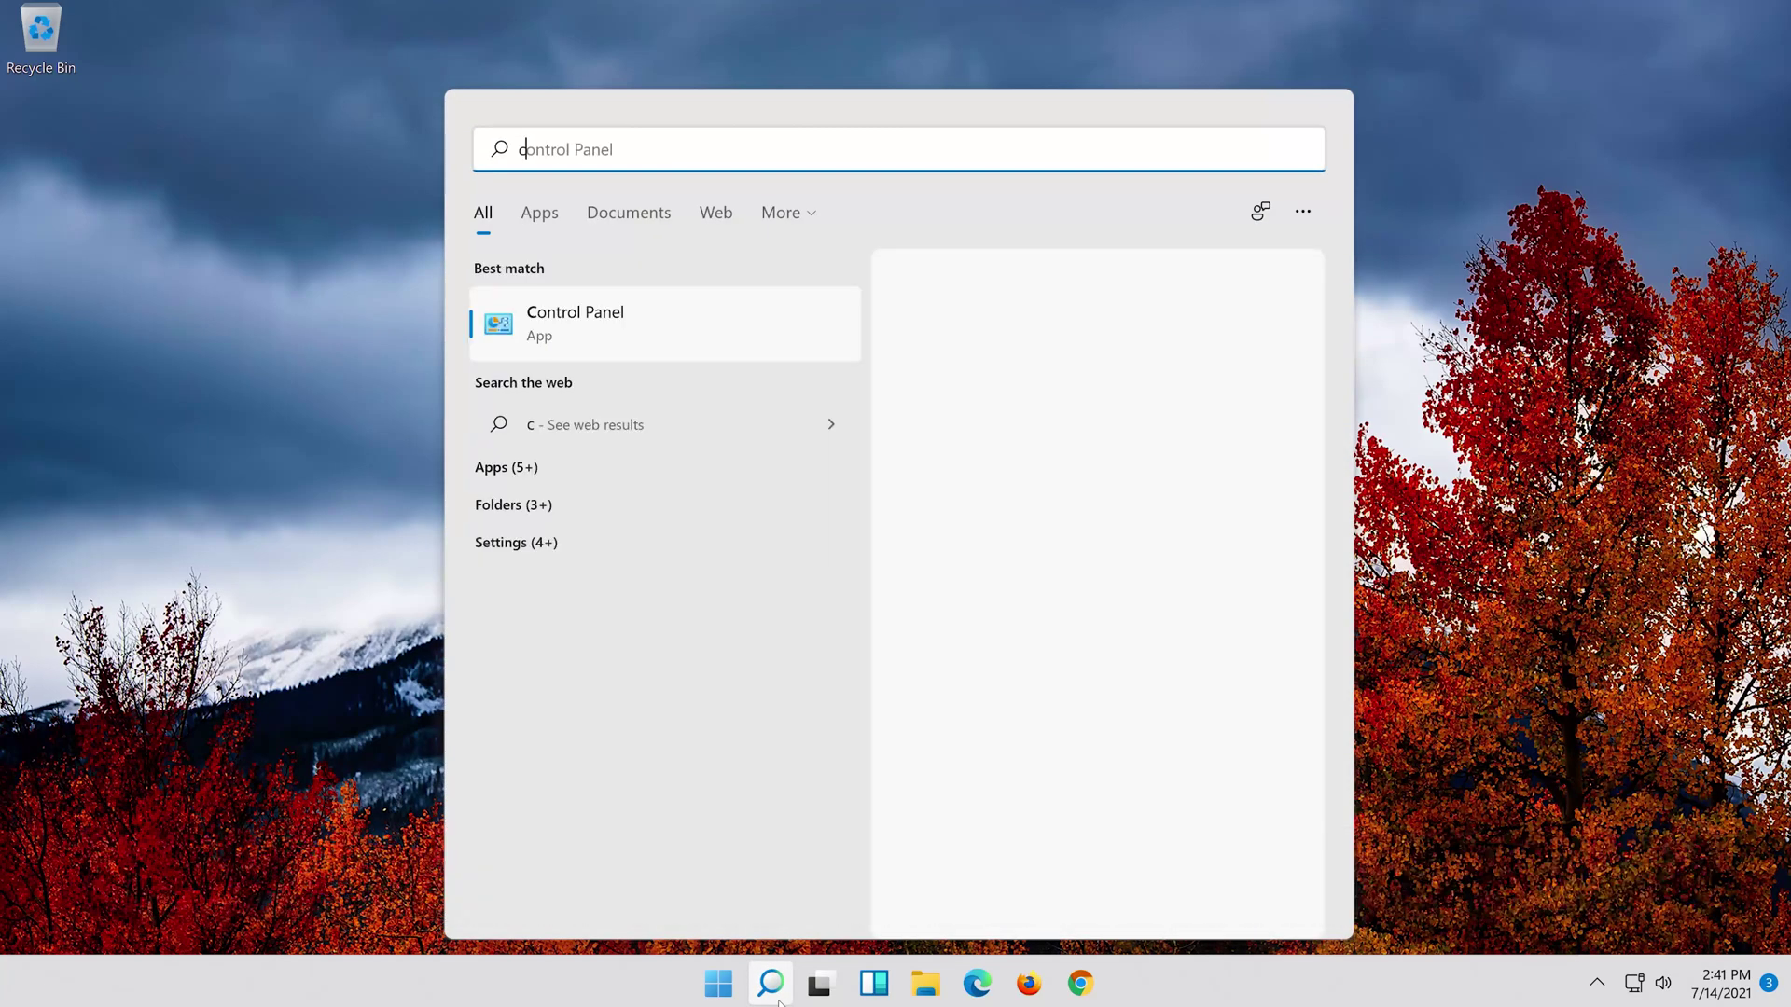
{"action": "type", "text": "ontrol p"}
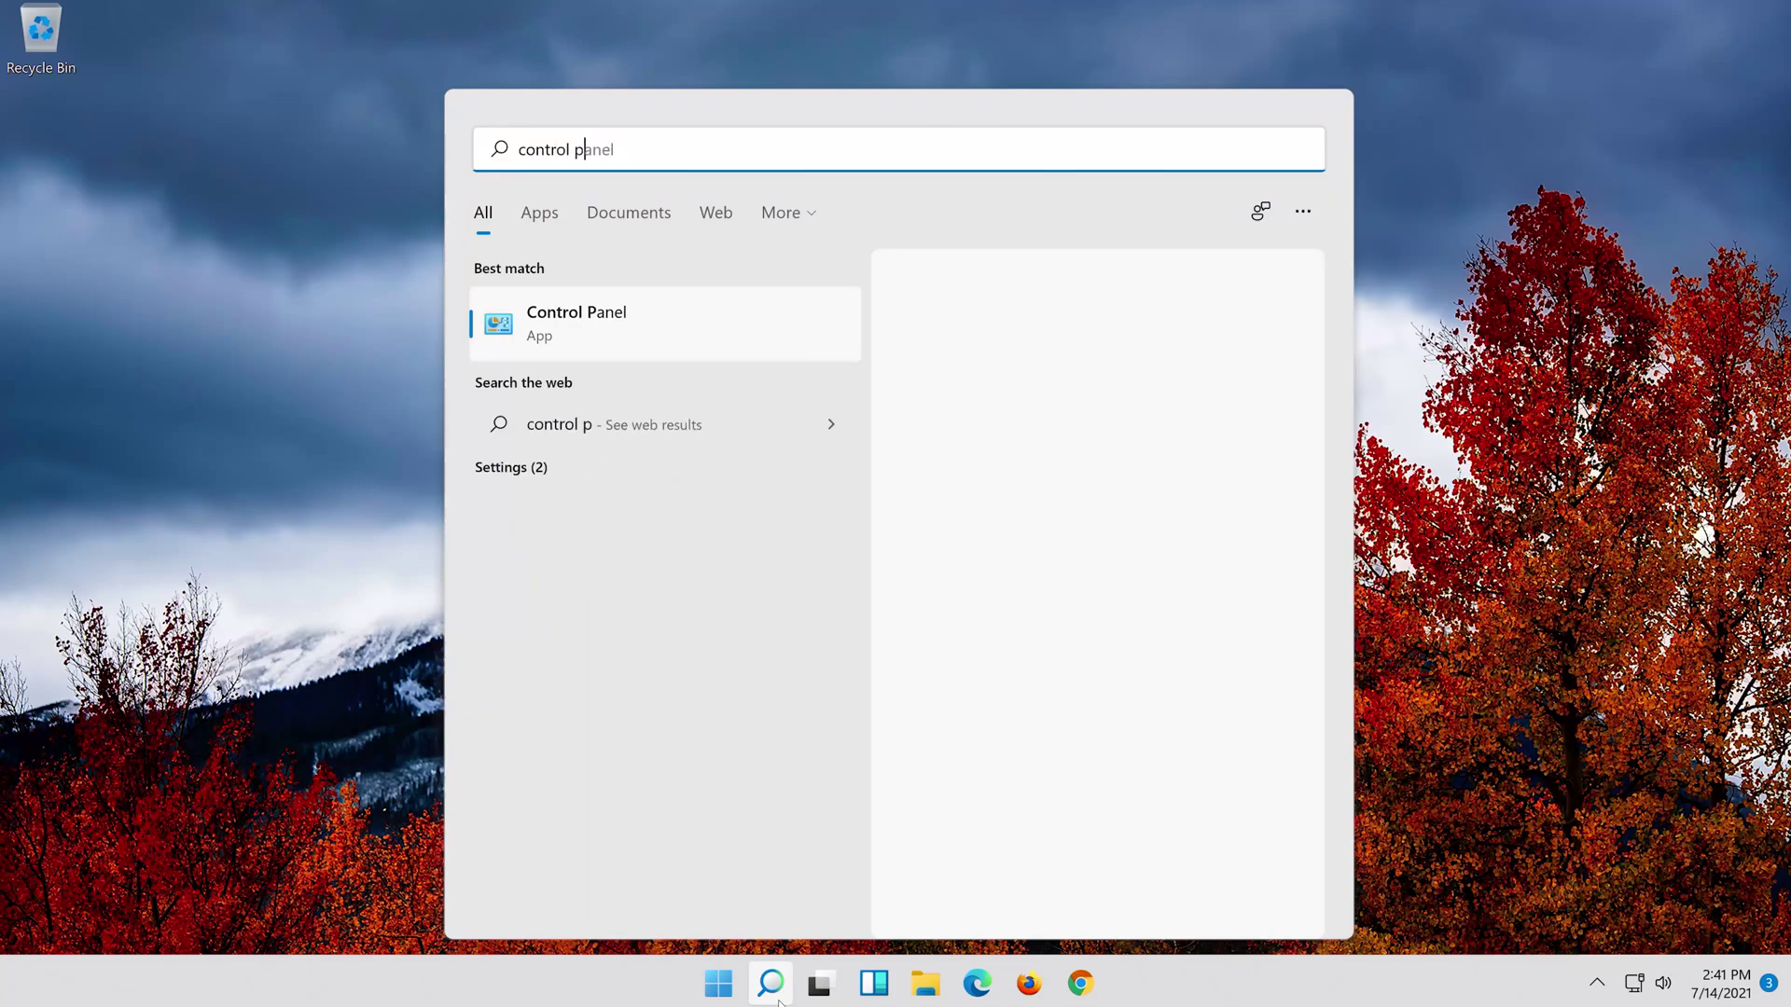
{"action": "type", "text": "anel"}
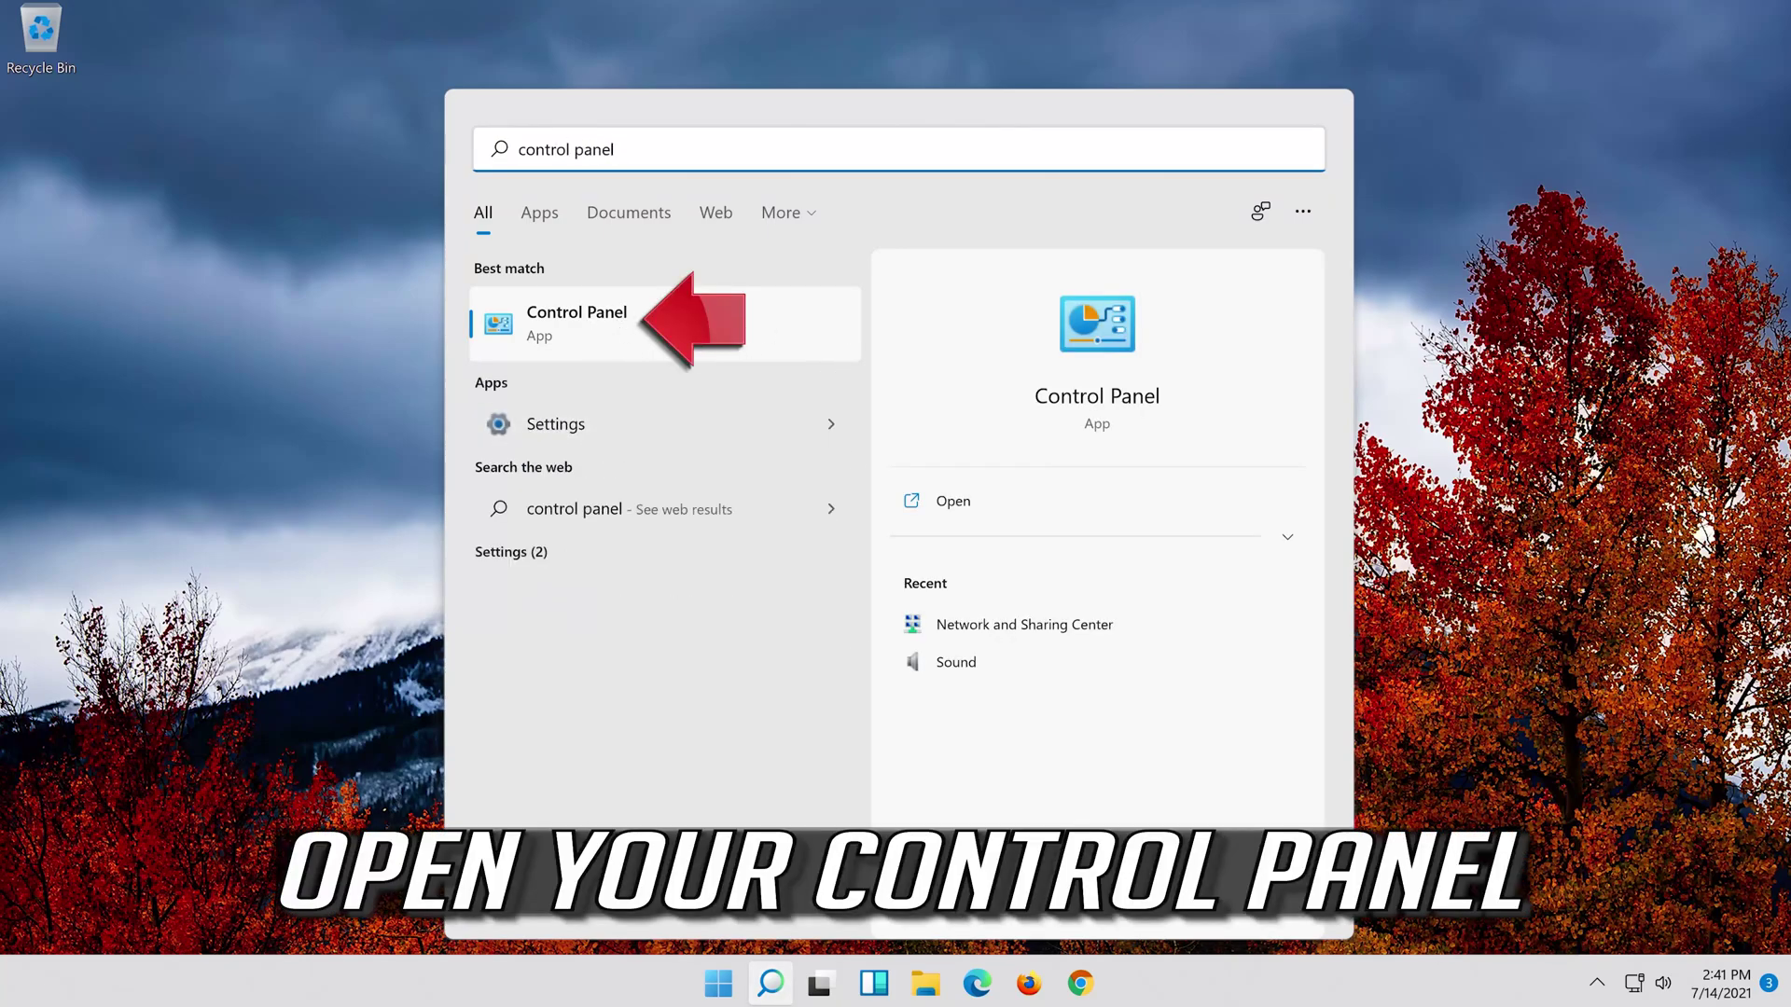
{"action": "left_click", "coordinate": [759, 324]}
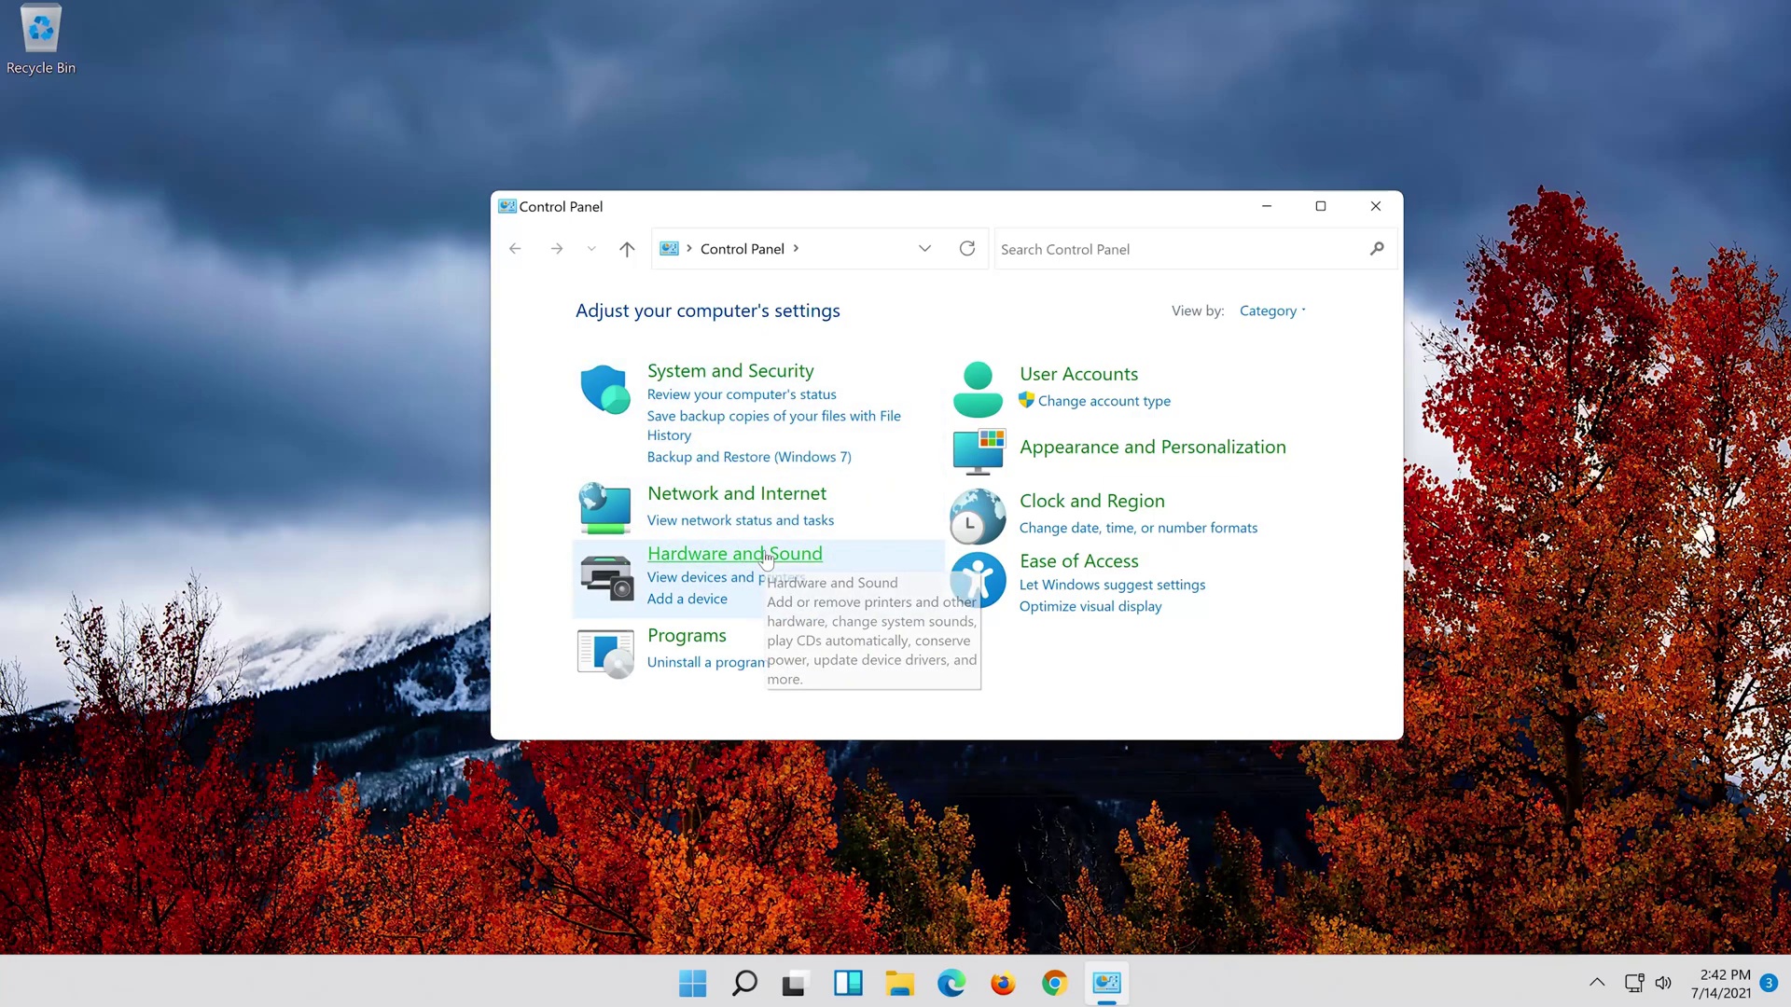
Step: Open the Sound settings under Hardware and Sound and close the Control Panel window behind them
{"action": "left_click", "coordinate": [807, 553]}
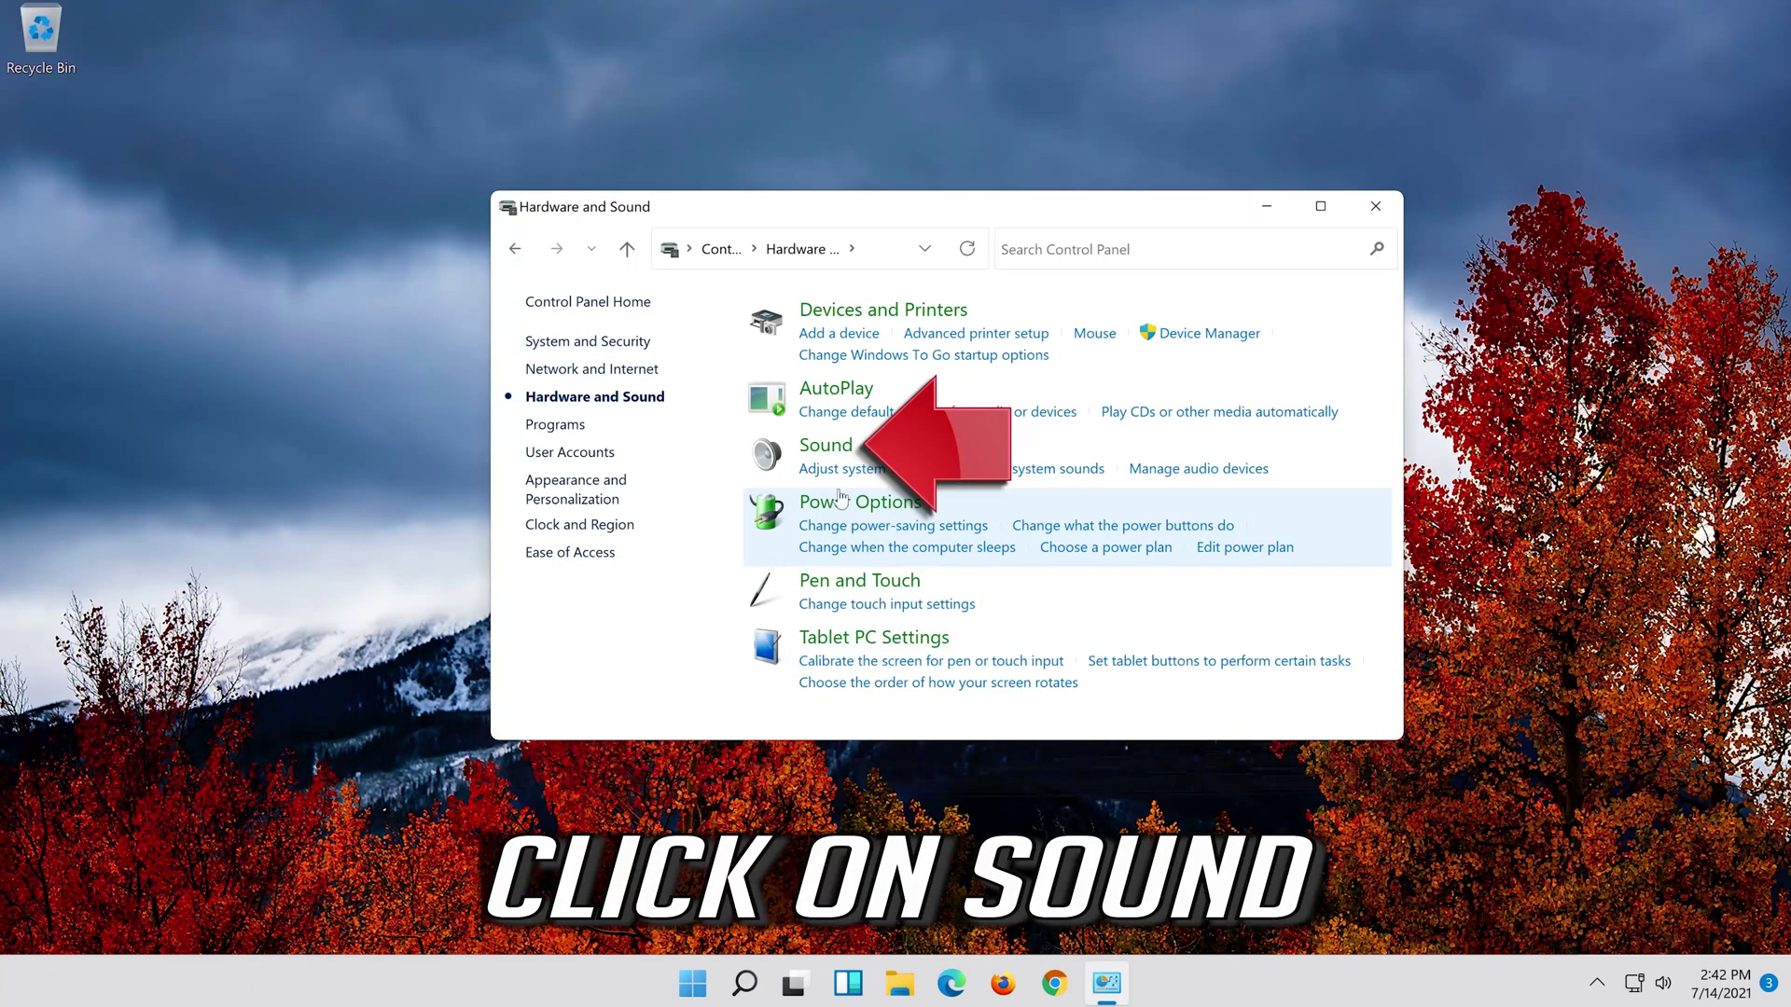
{"action": "left_click", "coordinate": [825, 450]}
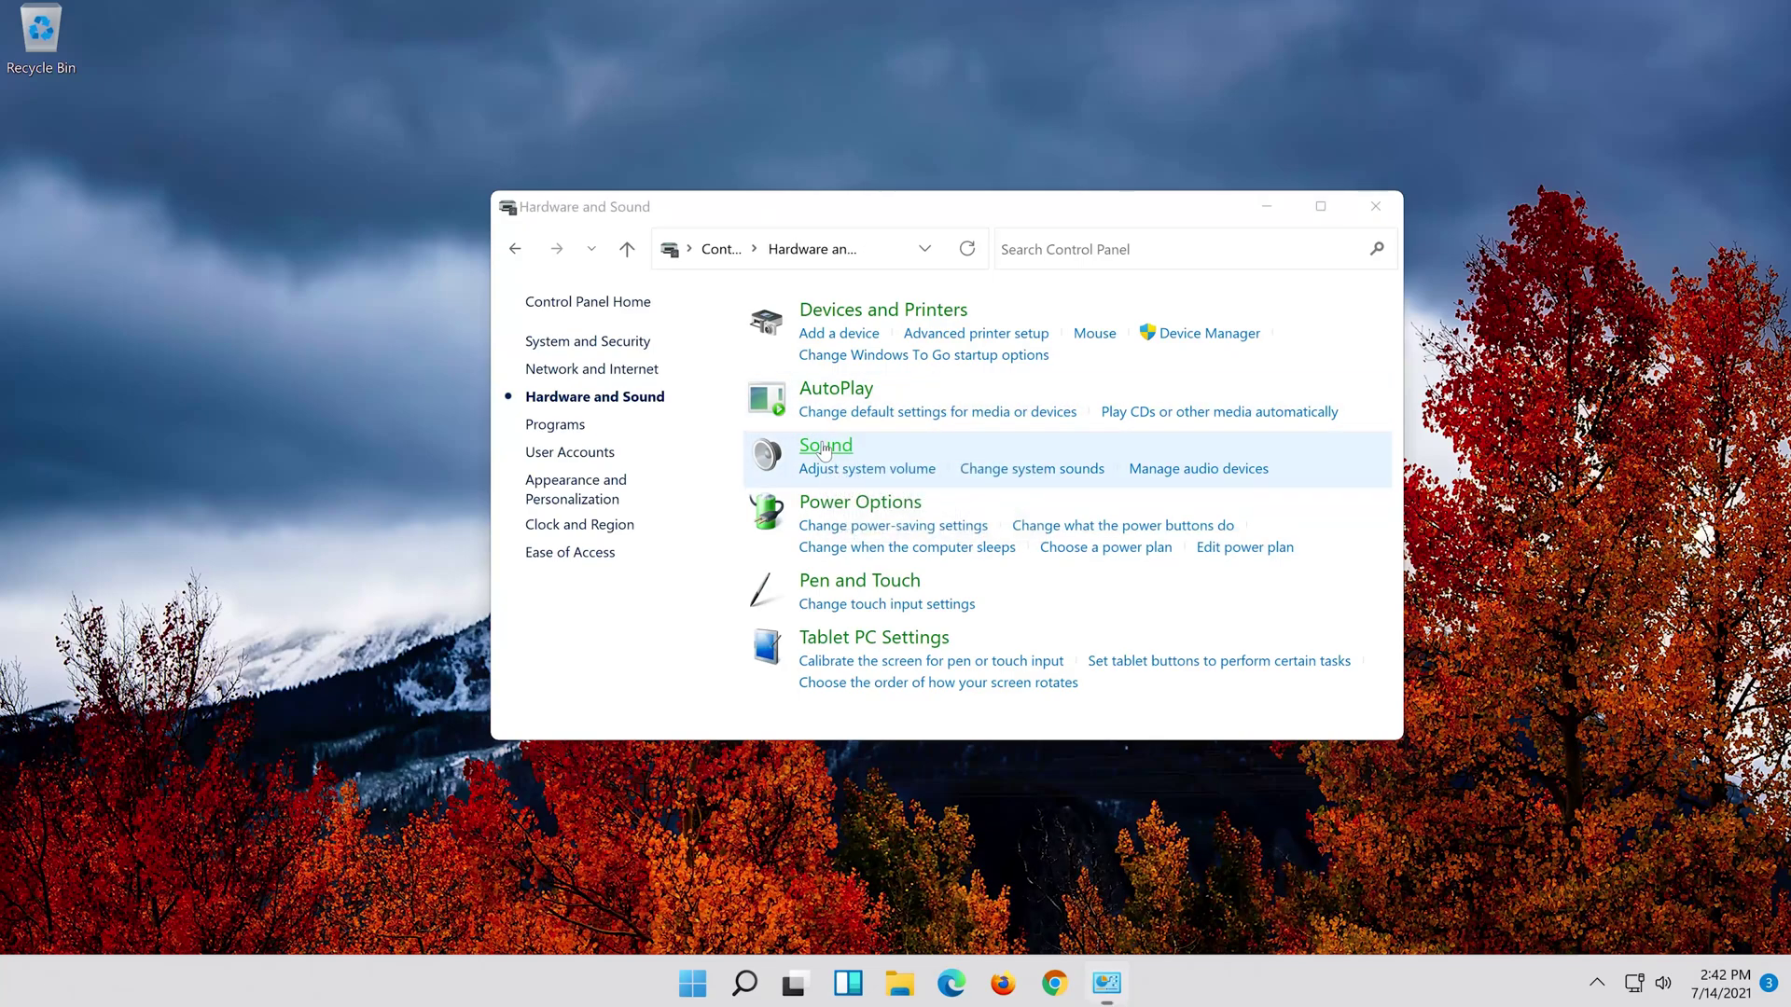
{"action": "left_click_drag", "start_coordinate": [298, 52], "coordinate": [944, 185]}
{"action": "left_click", "coordinate": [1338, 214]}
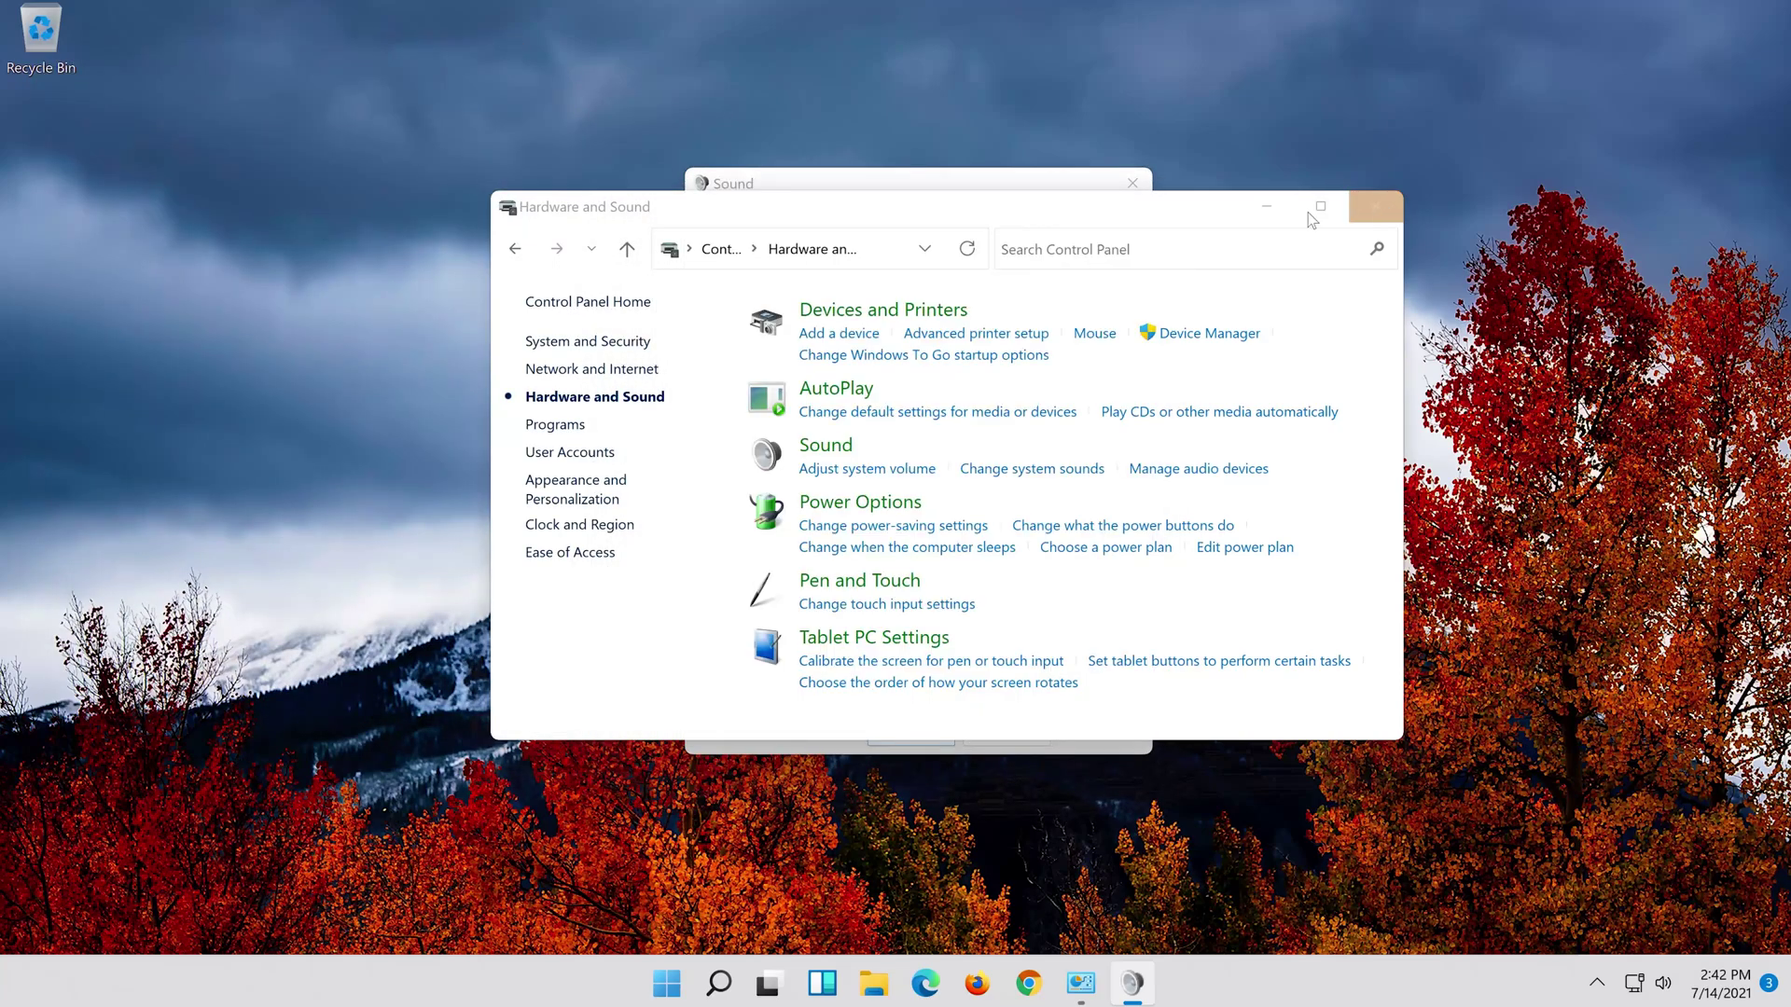
{"action": "left_click", "coordinate": [1373, 207]}
Step: Disable all enhancements in the Speakers properties, apply the change and confirm the sound settings
{"action": "left_click", "coordinate": [859, 298]}
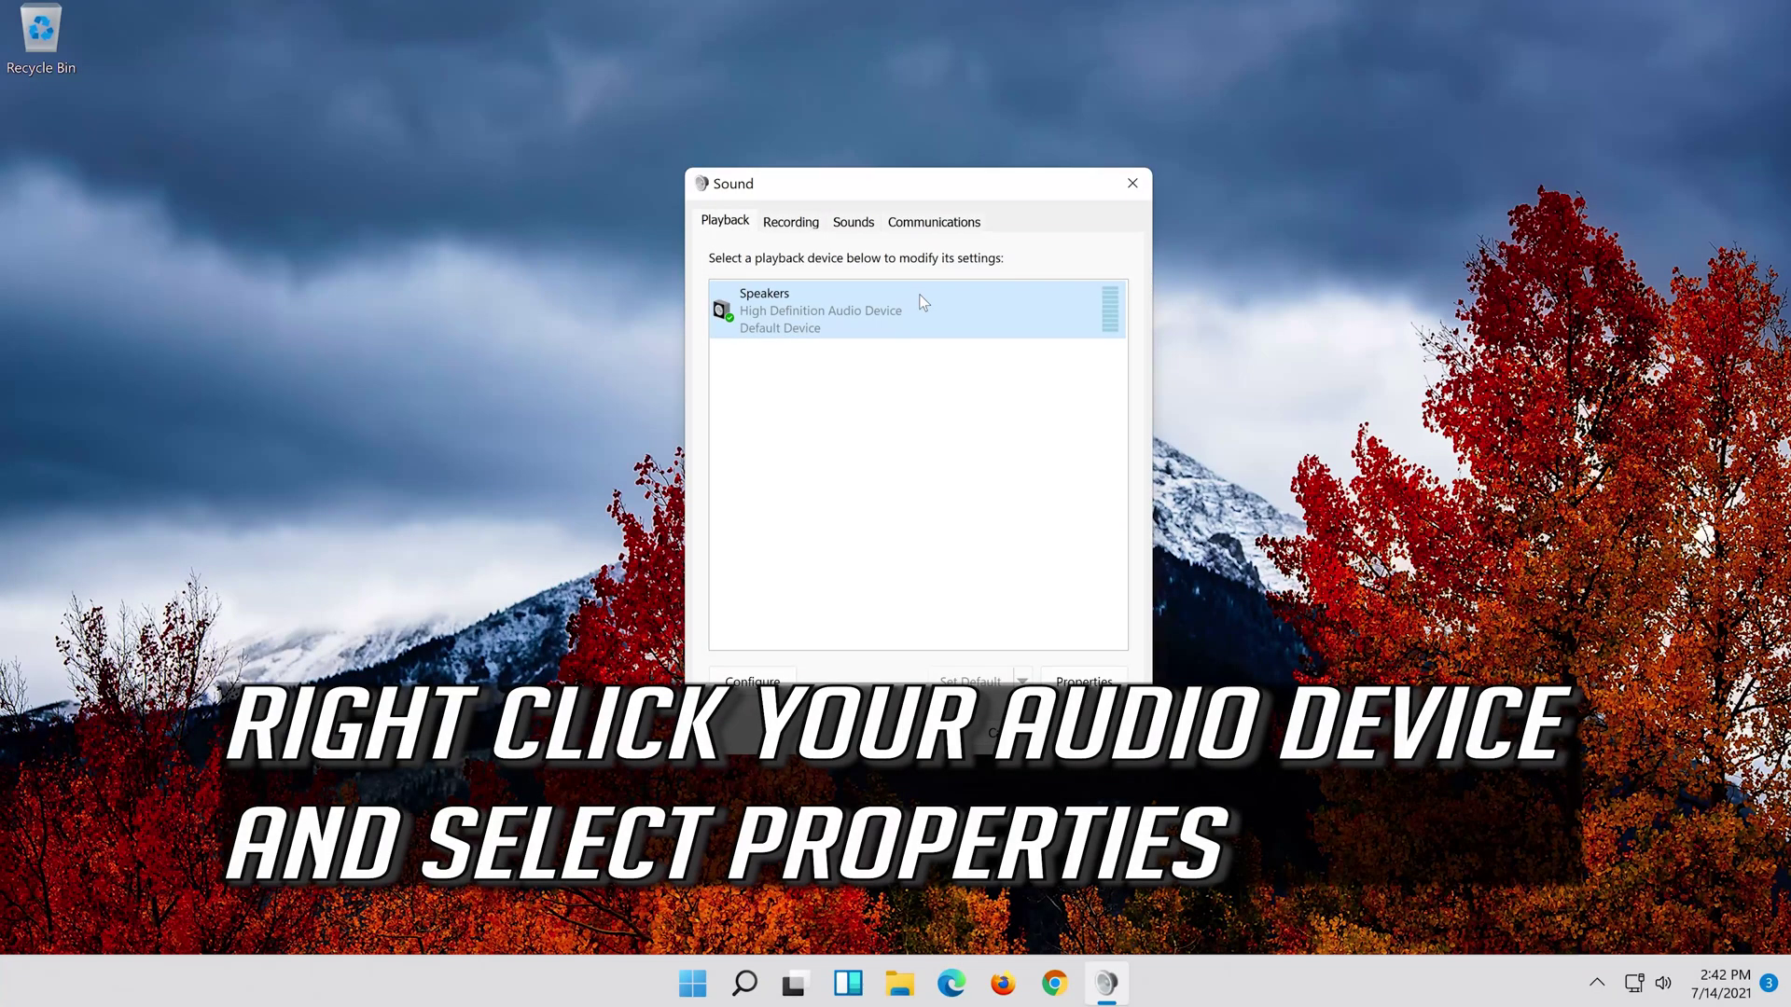
{"action": "right_click", "coordinate": [920, 296]}
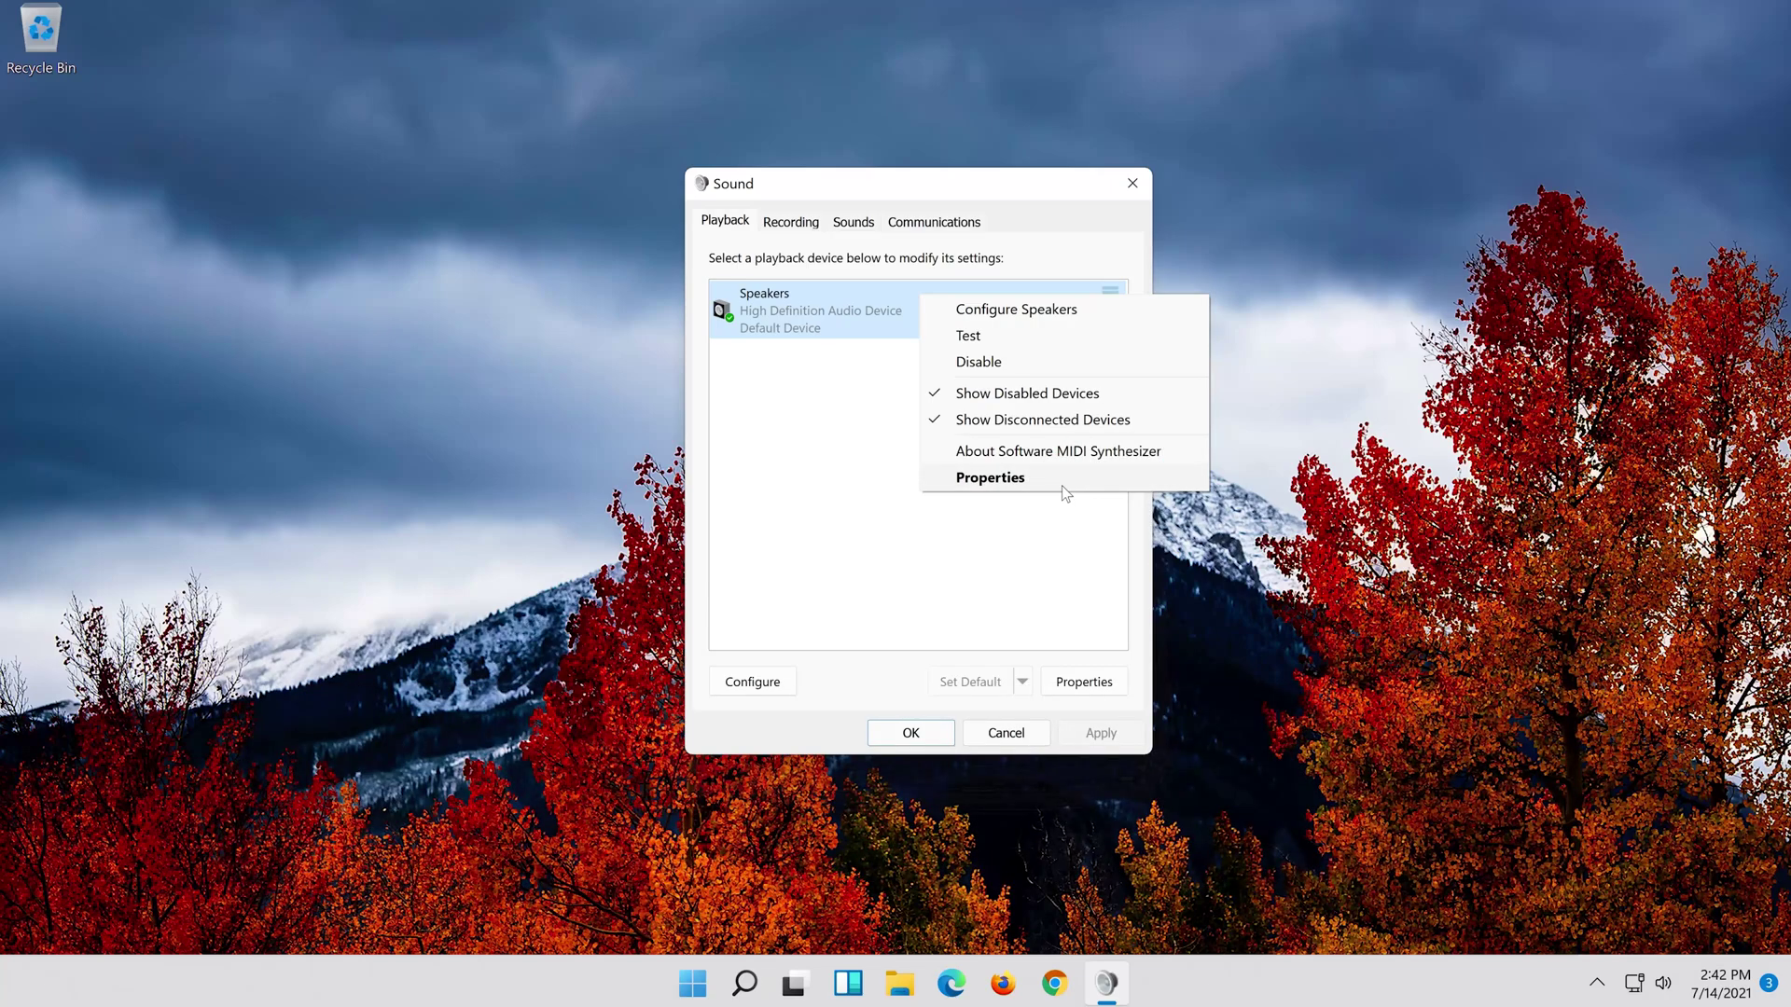
{"action": "left_click", "coordinate": [1063, 486]}
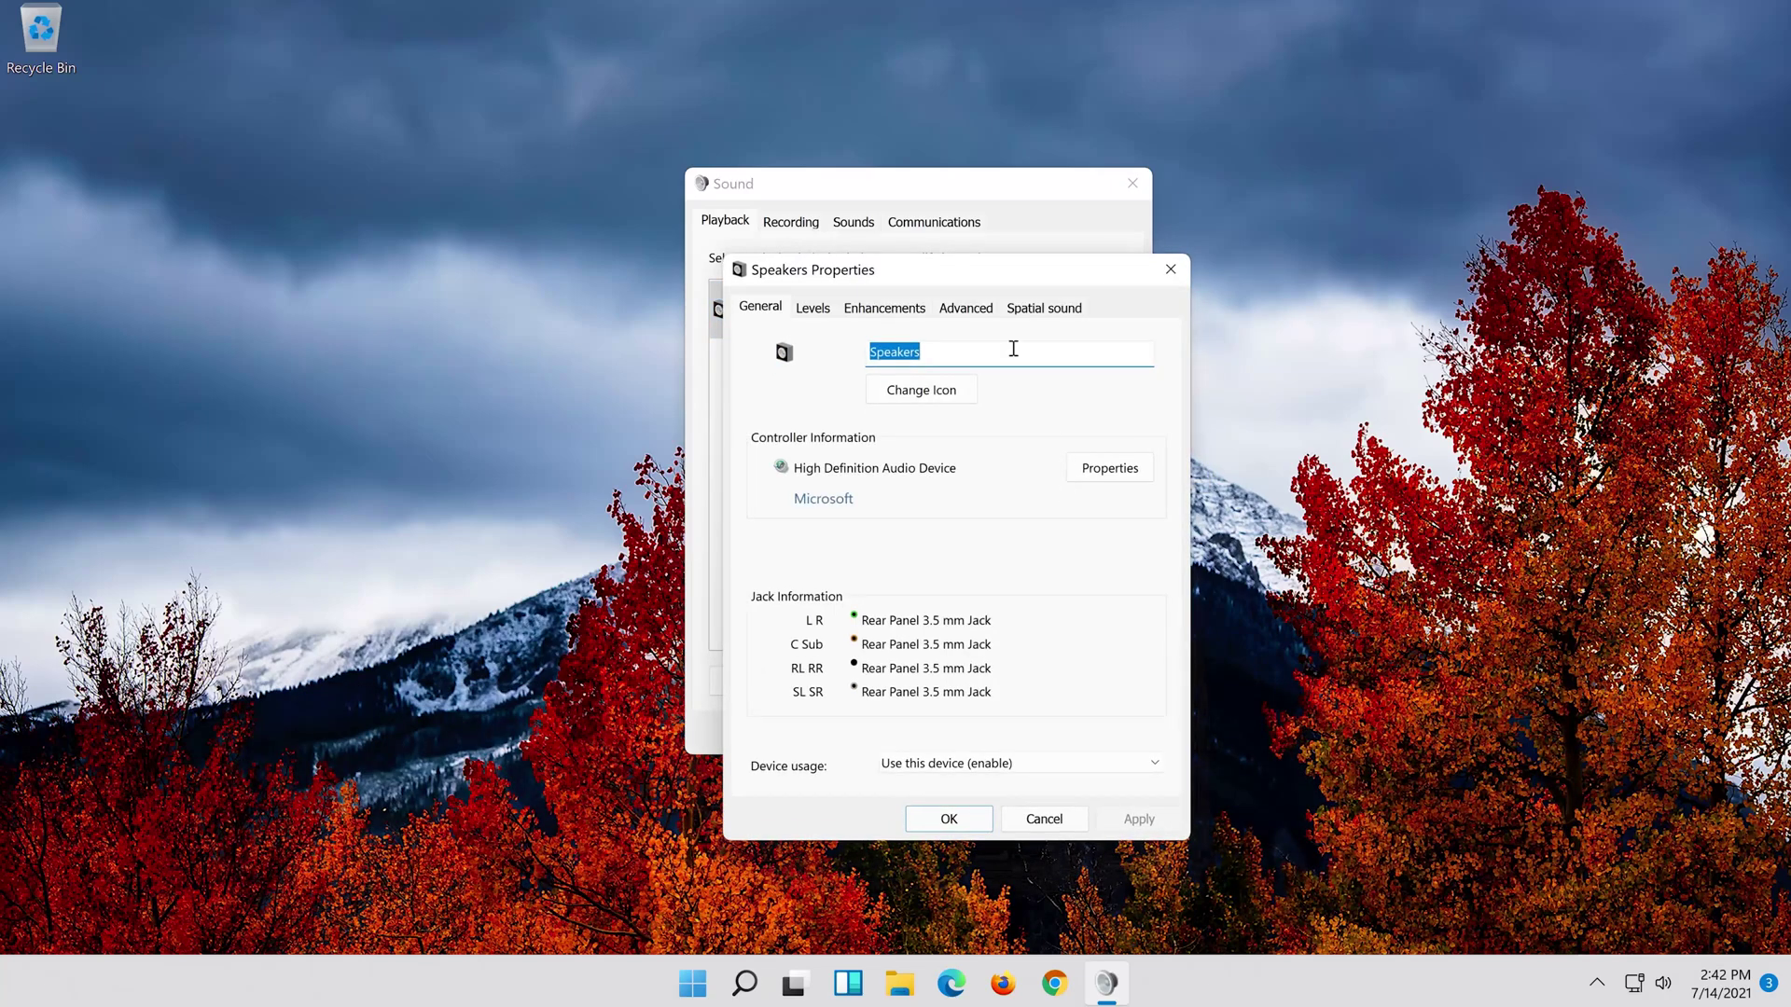
{"action": "left_click_drag", "start_coordinate": [995, 289], "coordinate": [961, 205]}
{"action": "left_click", "coordinate": [883, 218]}
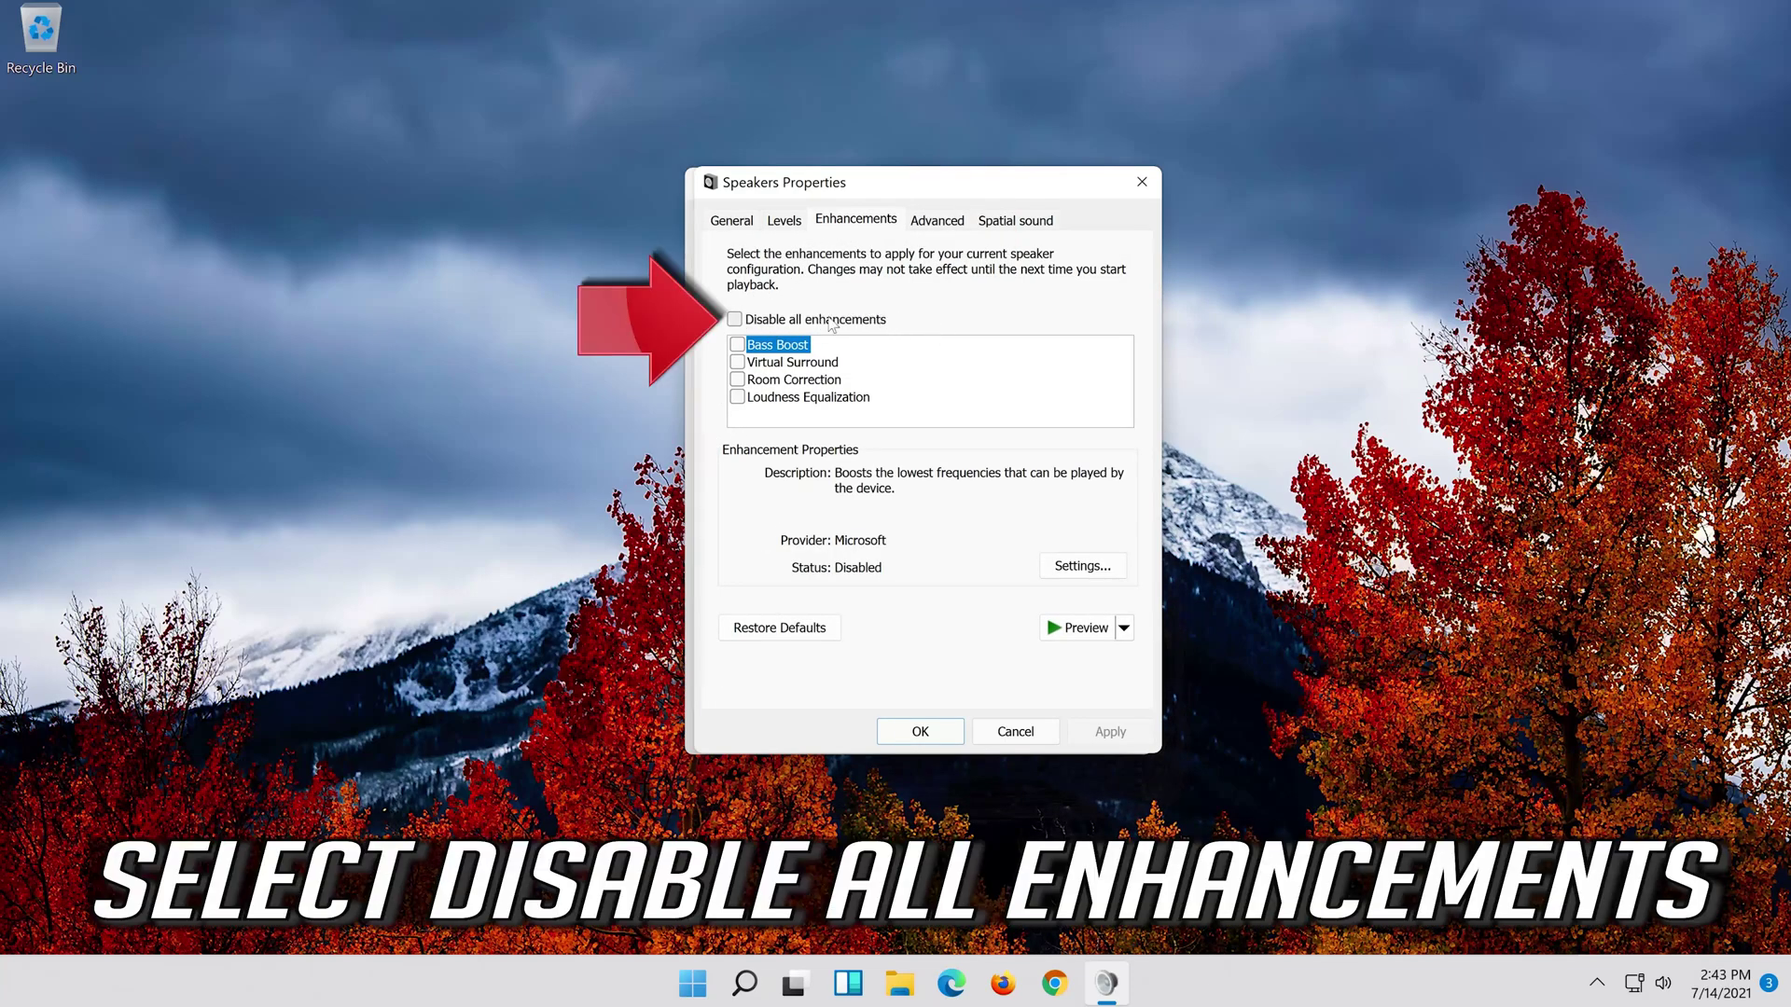
{"action": "left_click", "coordinate": [735, 320]}
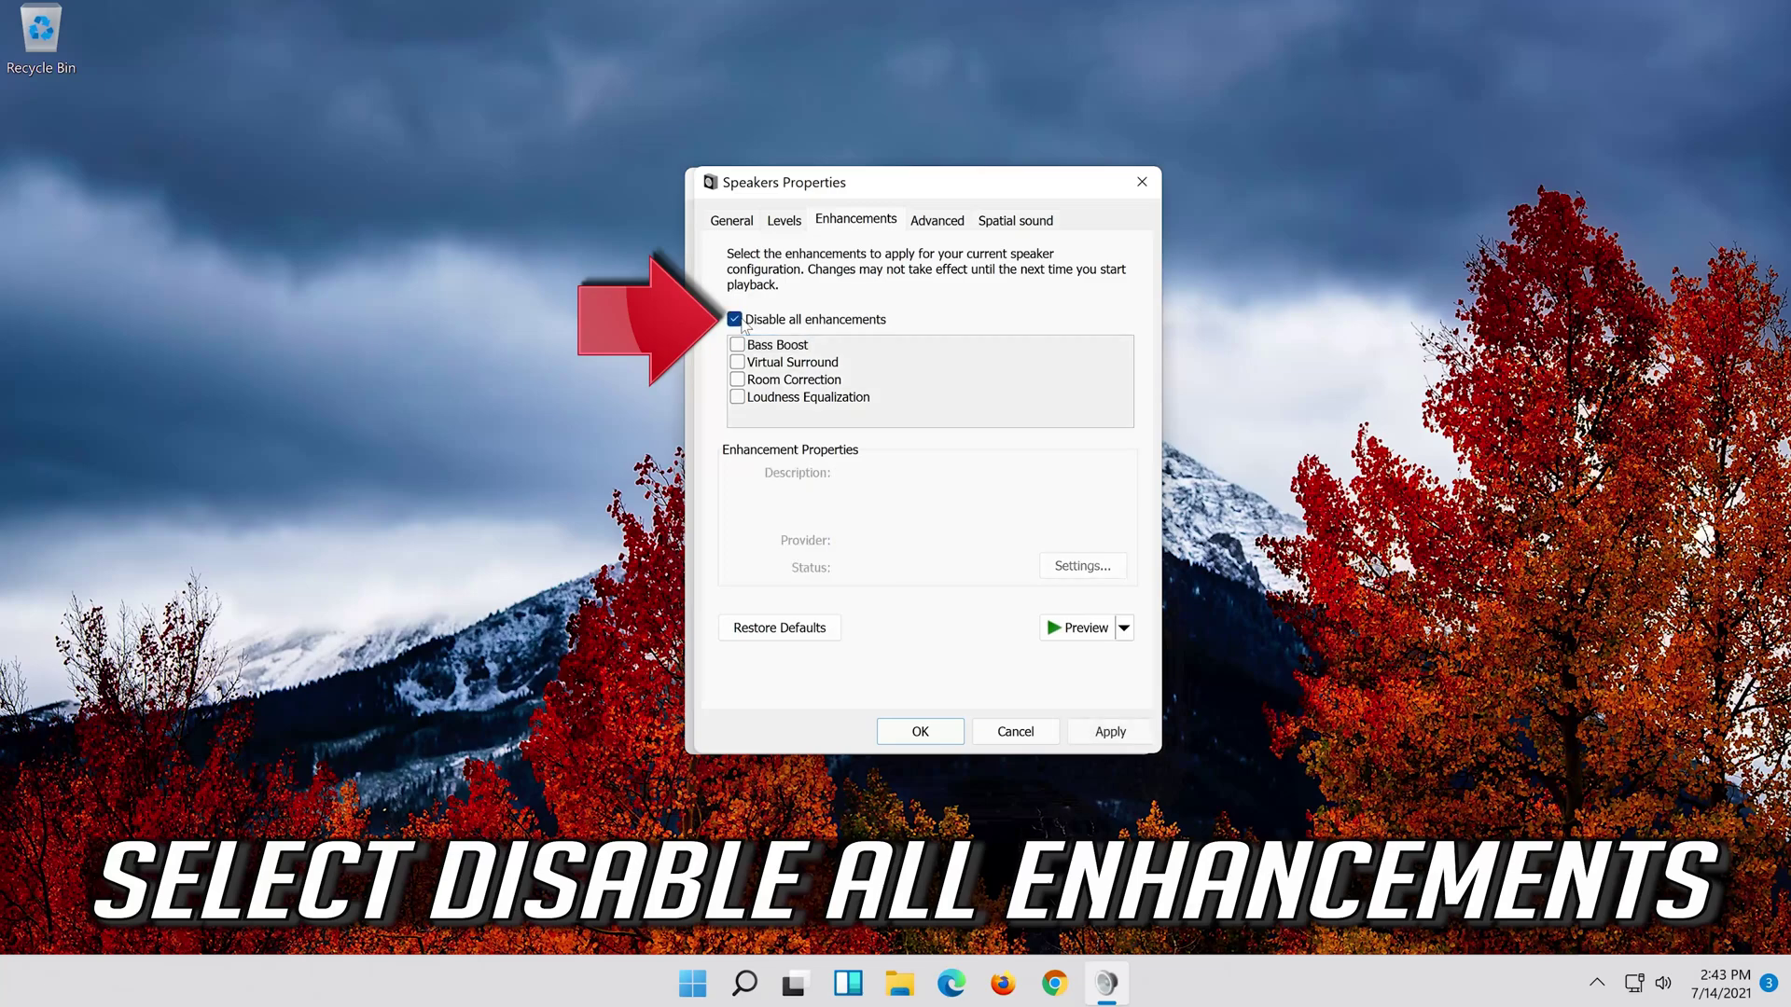
{"action": "left_click", "coordinate": [1124, 737]}
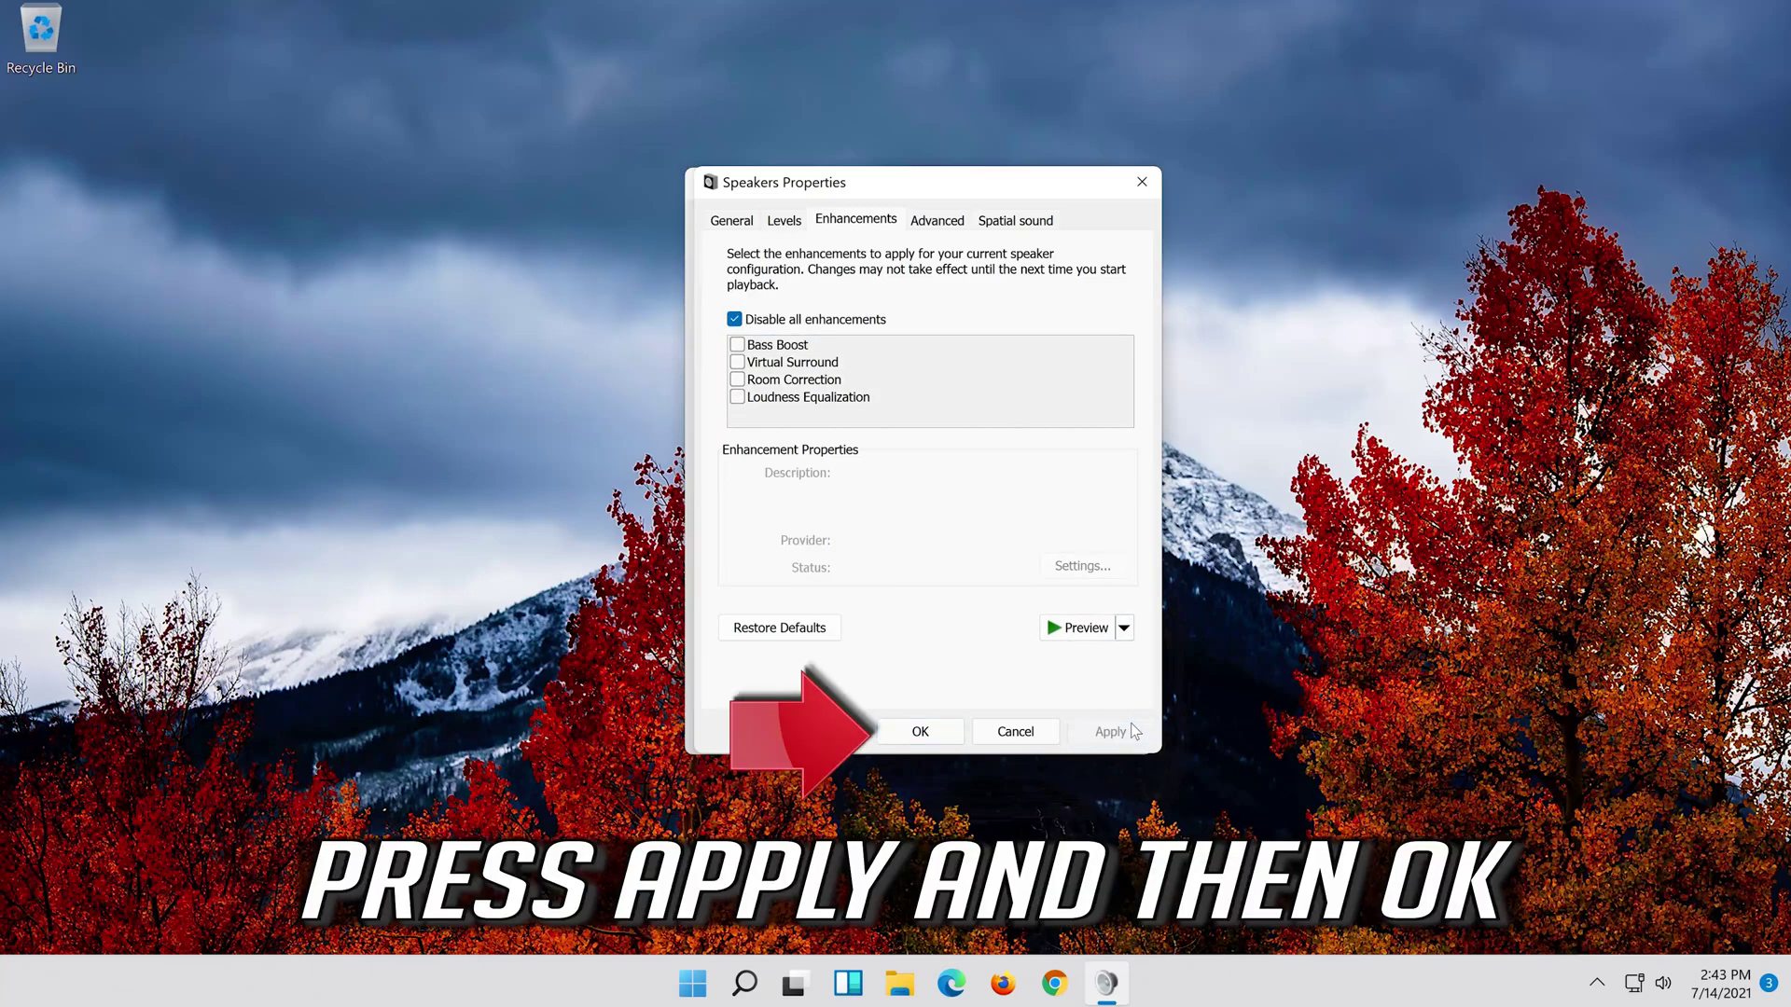
{"action": "left_click", "coordinate": [951, 732]}
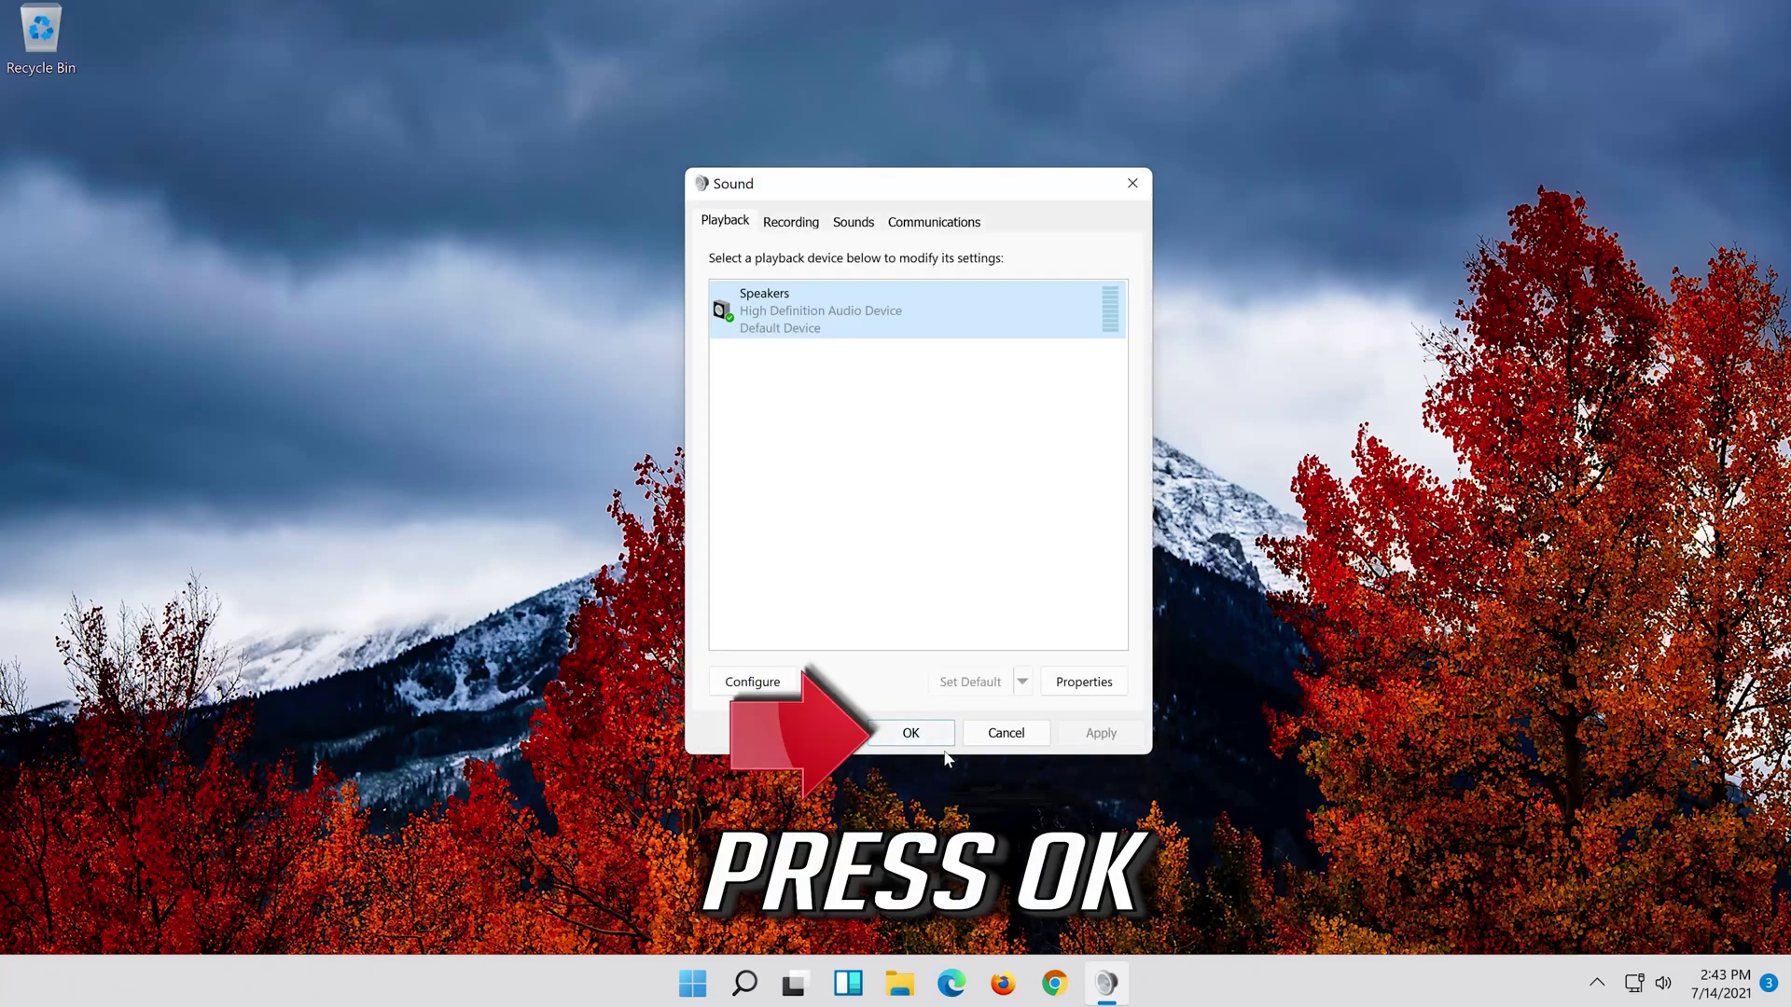
{"action": "left_click", "coordinate": [911, 733]}
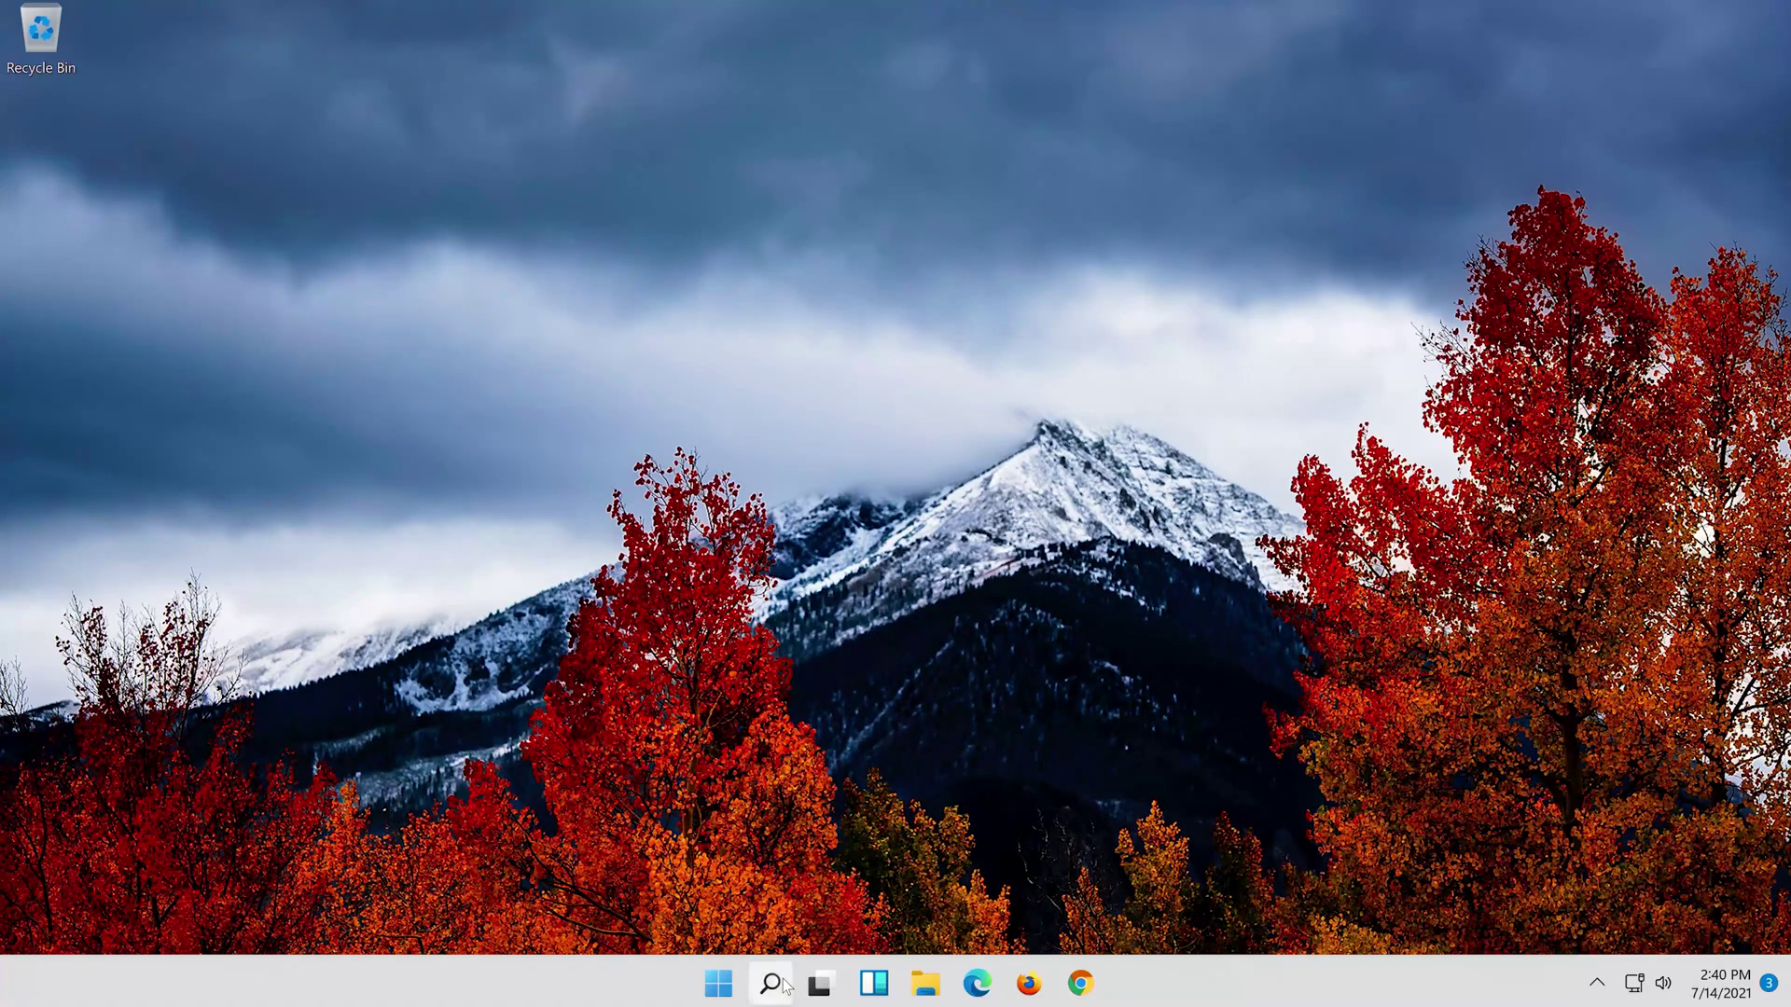
Step: Search Windows for "device manager", open Device Manager and move its window toward the middle of the desktop
{"action": "left_click", "coordinate": [773, 983]}
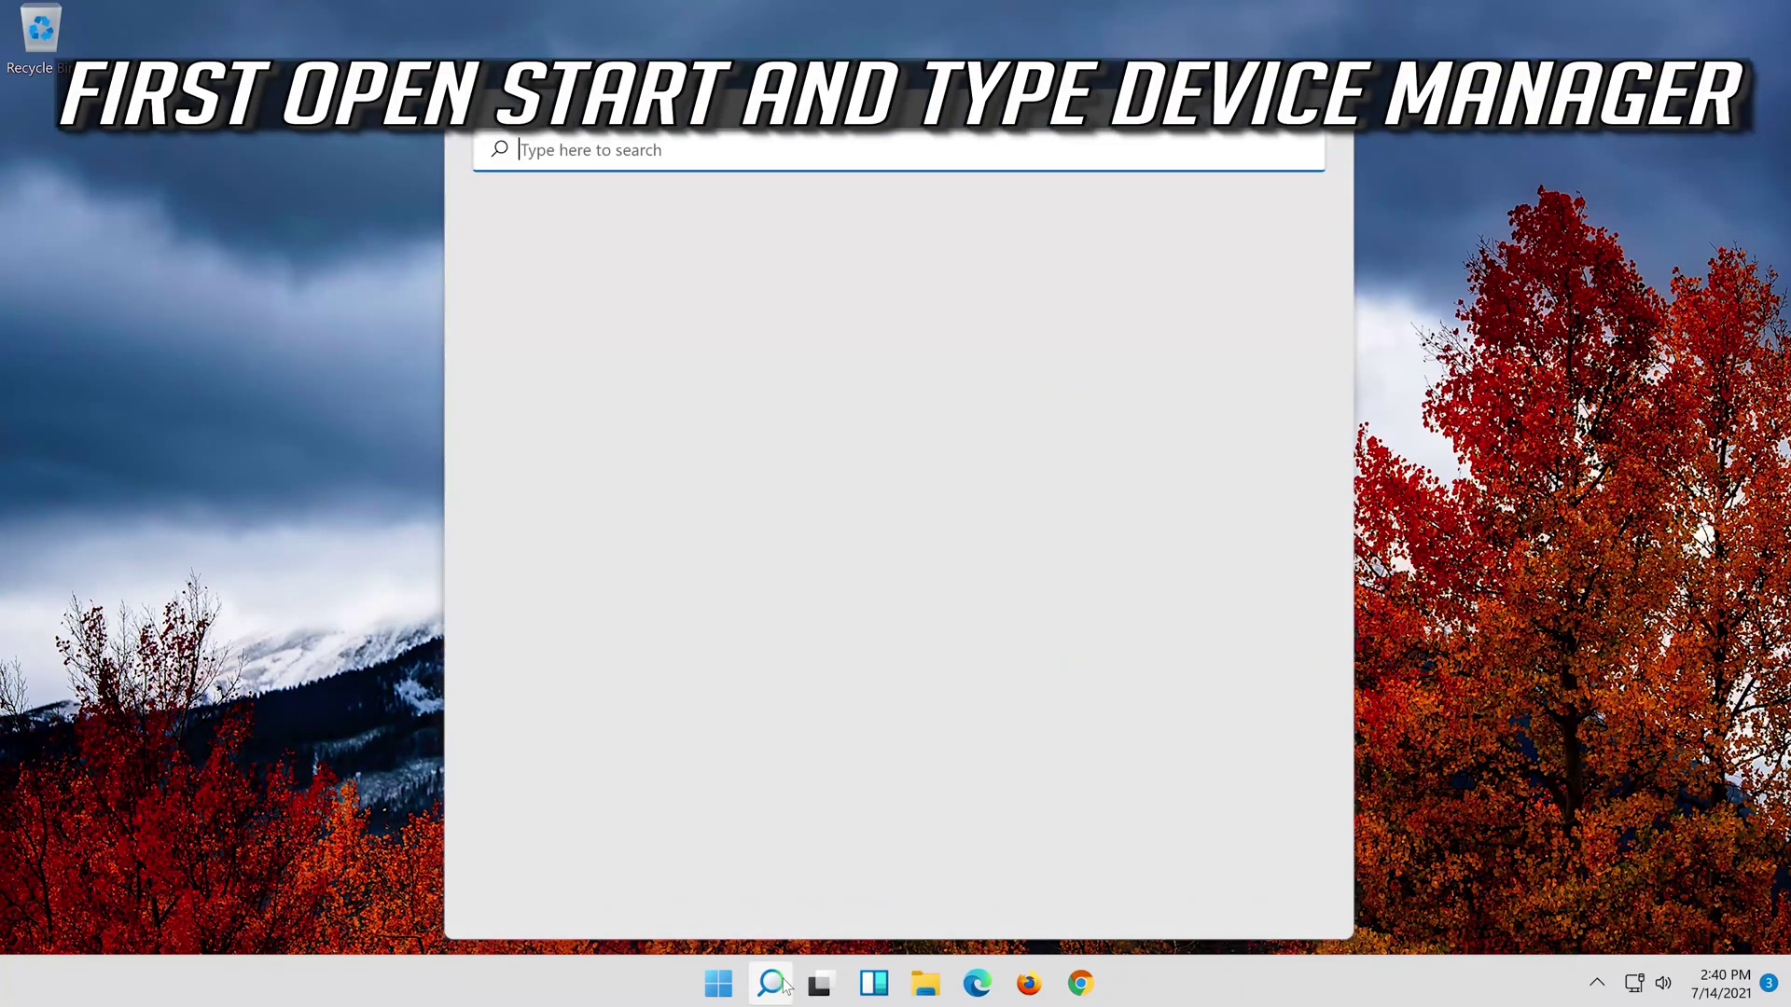
{"action": "type", "text": "dev"}
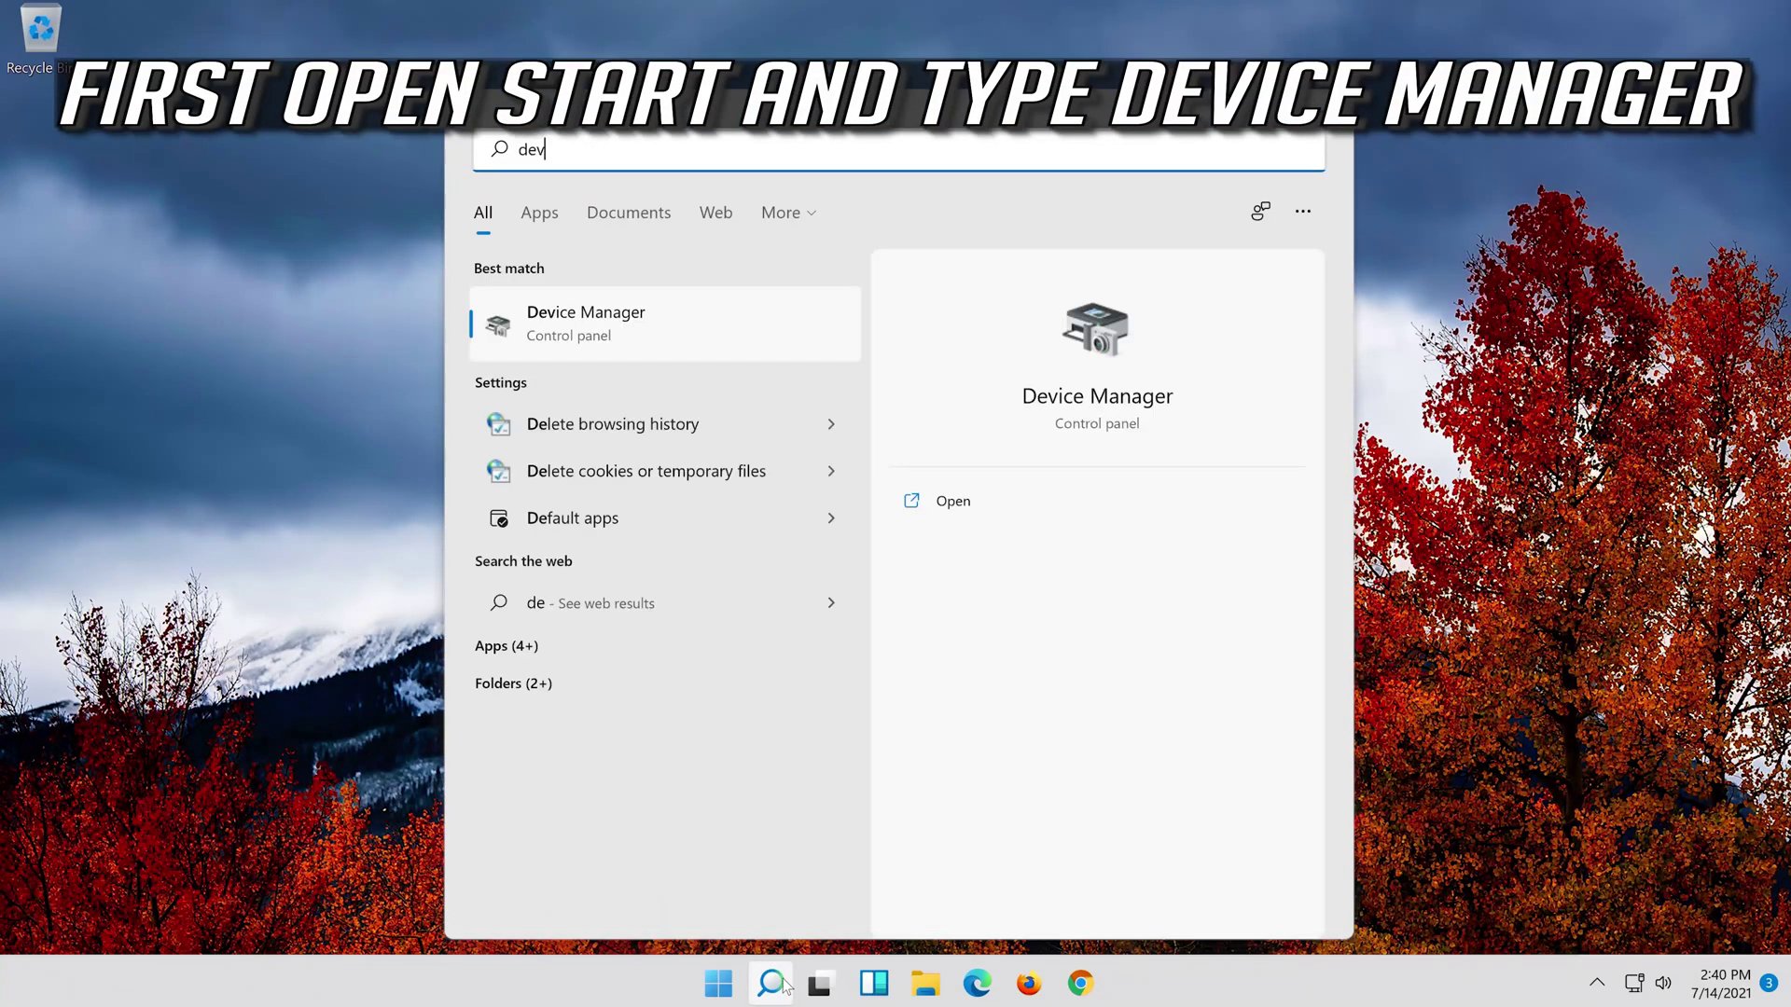
{"action": "type", "text": "ice ma"}
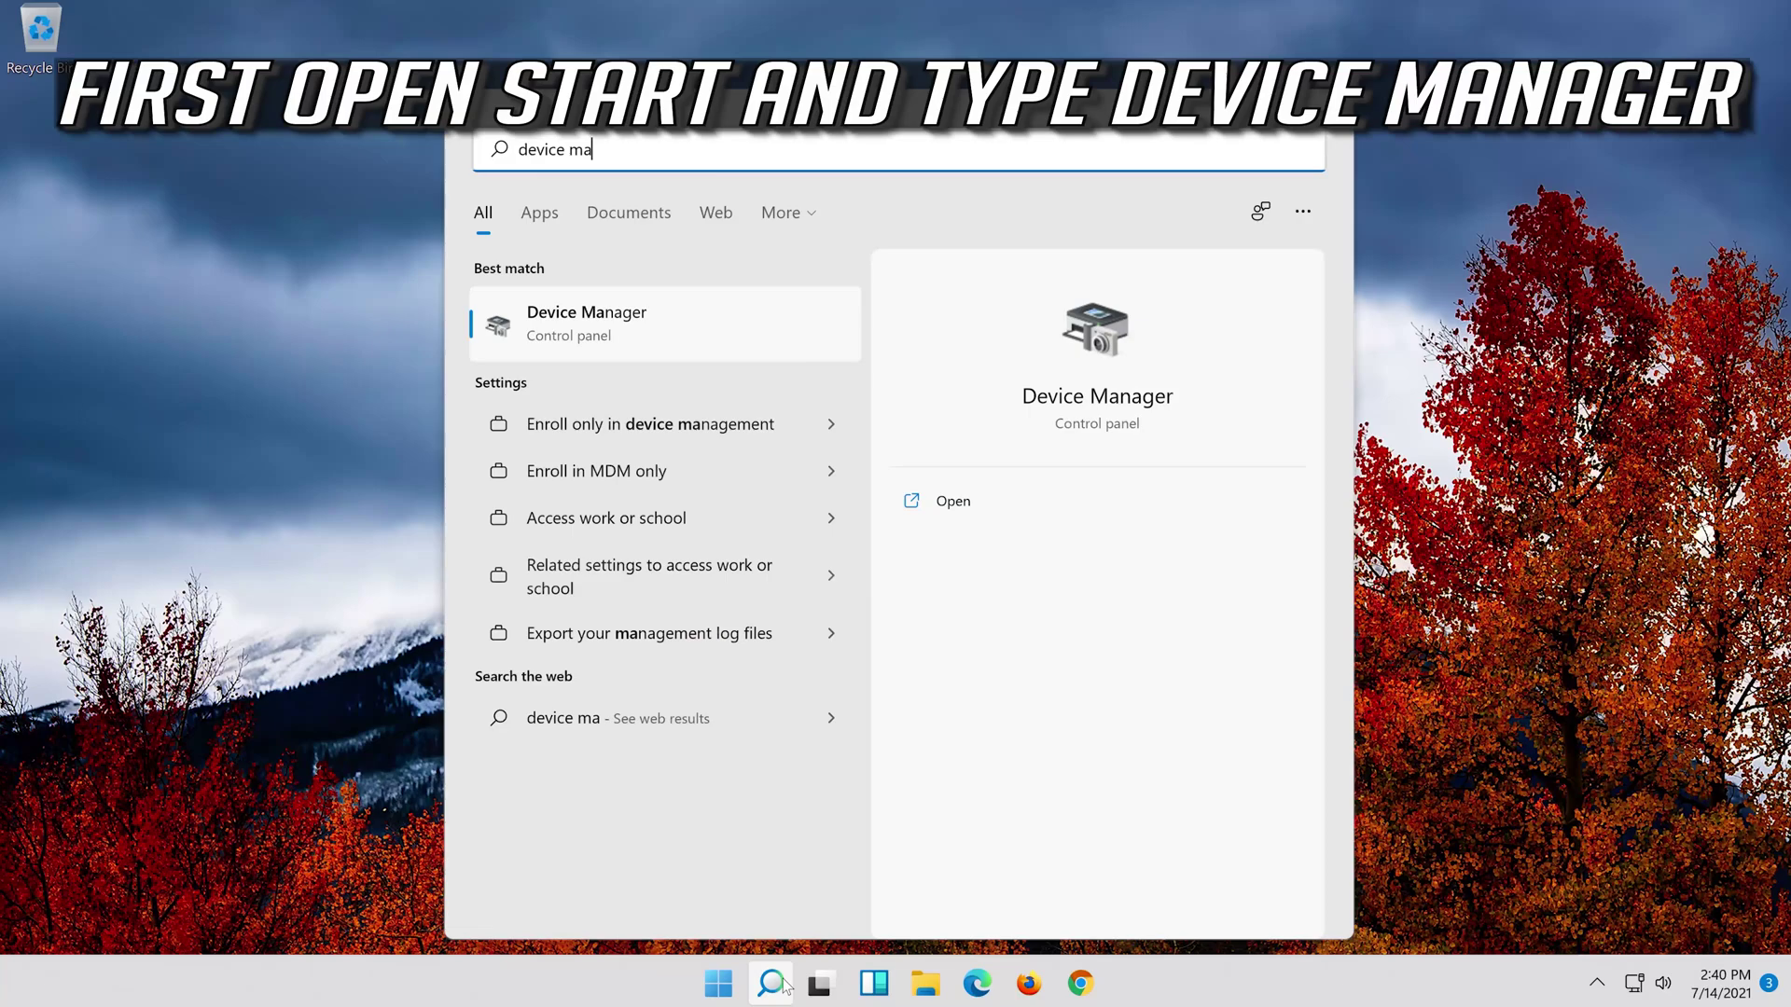
{"action": "type", "text": "nager"}
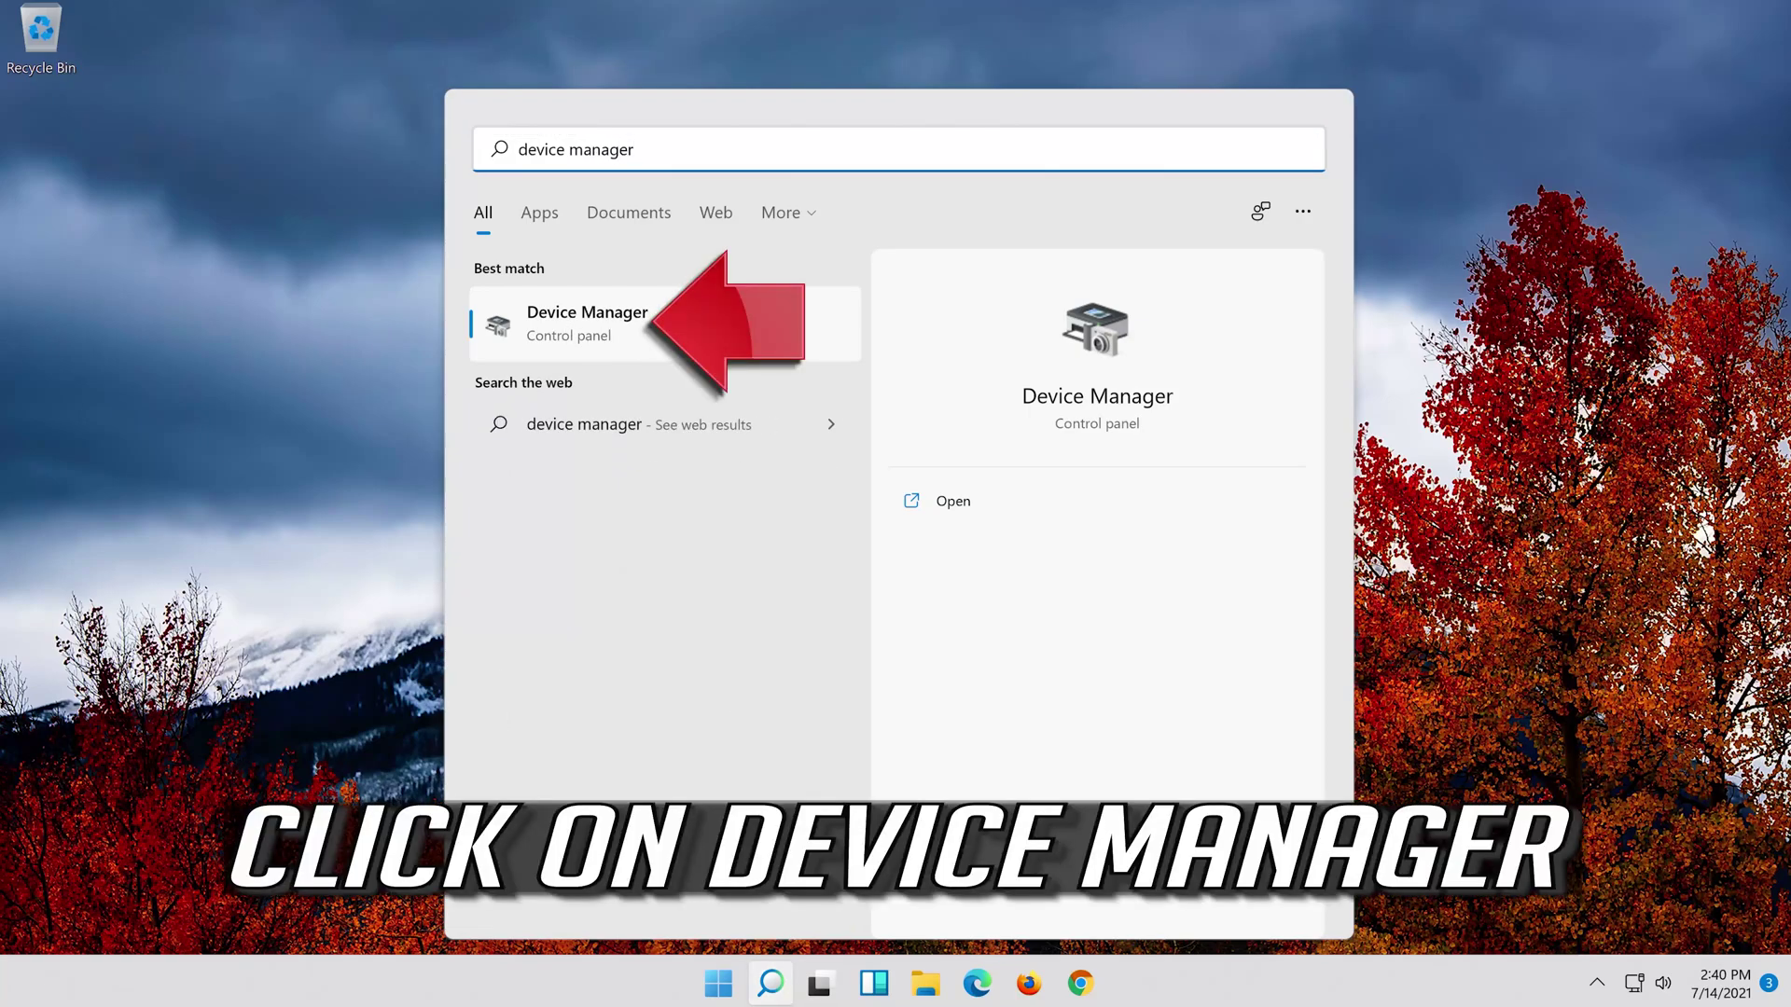
{"action": "left_click", "coordinate": [743, 337]}
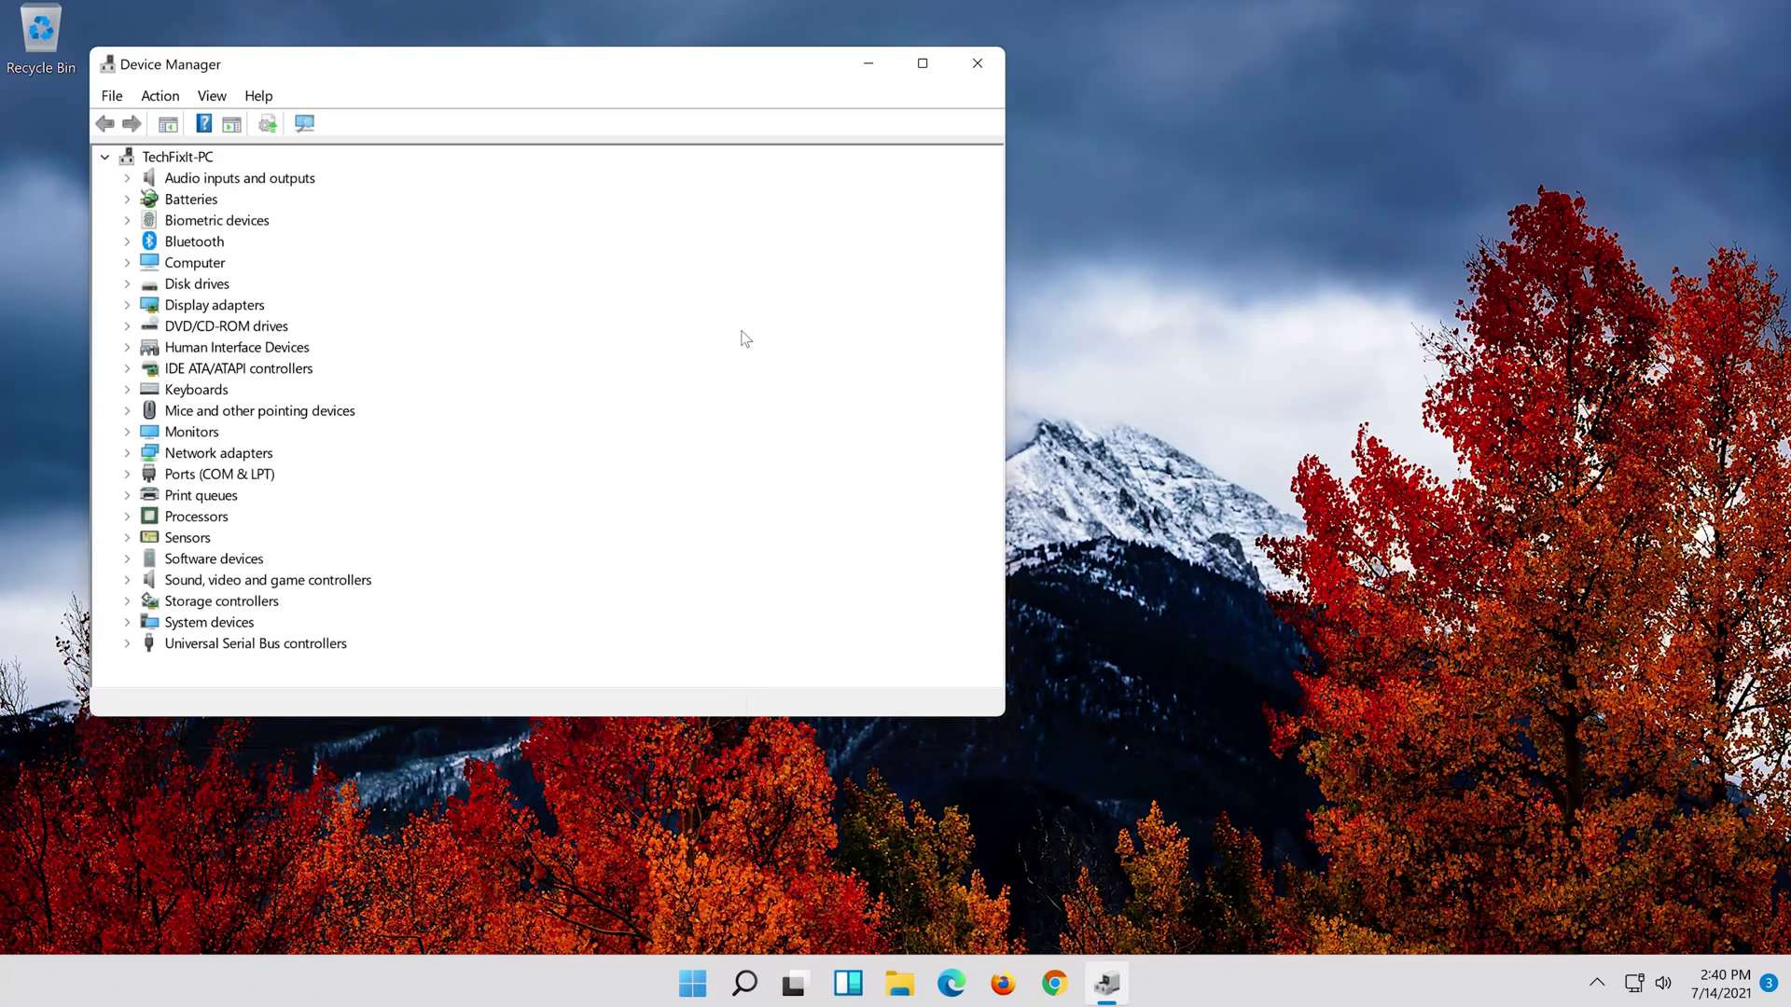
{"action": "left_click_drag", "start_coordinate": [568, 88], "coordinate": [967, 108]}
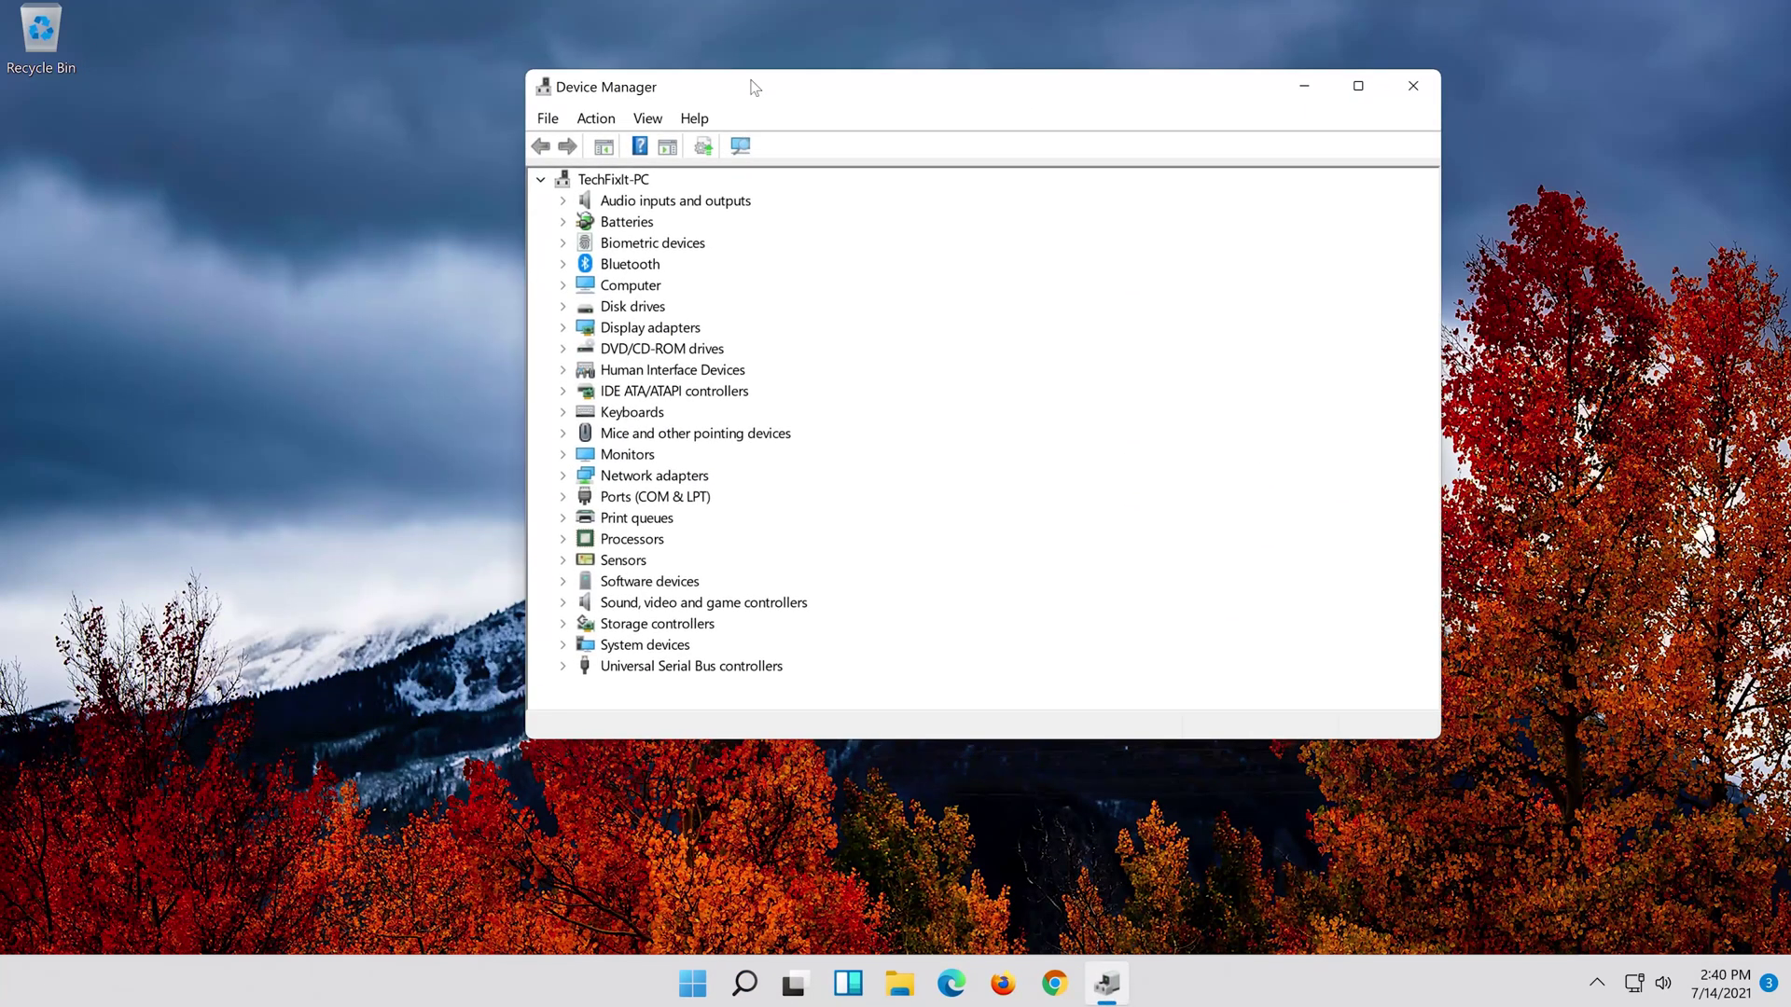
Step: Open the driver properties of the High Definition Audio Device under Sound, video and game controllers
{"action": "left_click", "coordinate": [563, 603]}
{"action": "left_click", "coordinate": [623, 631]}
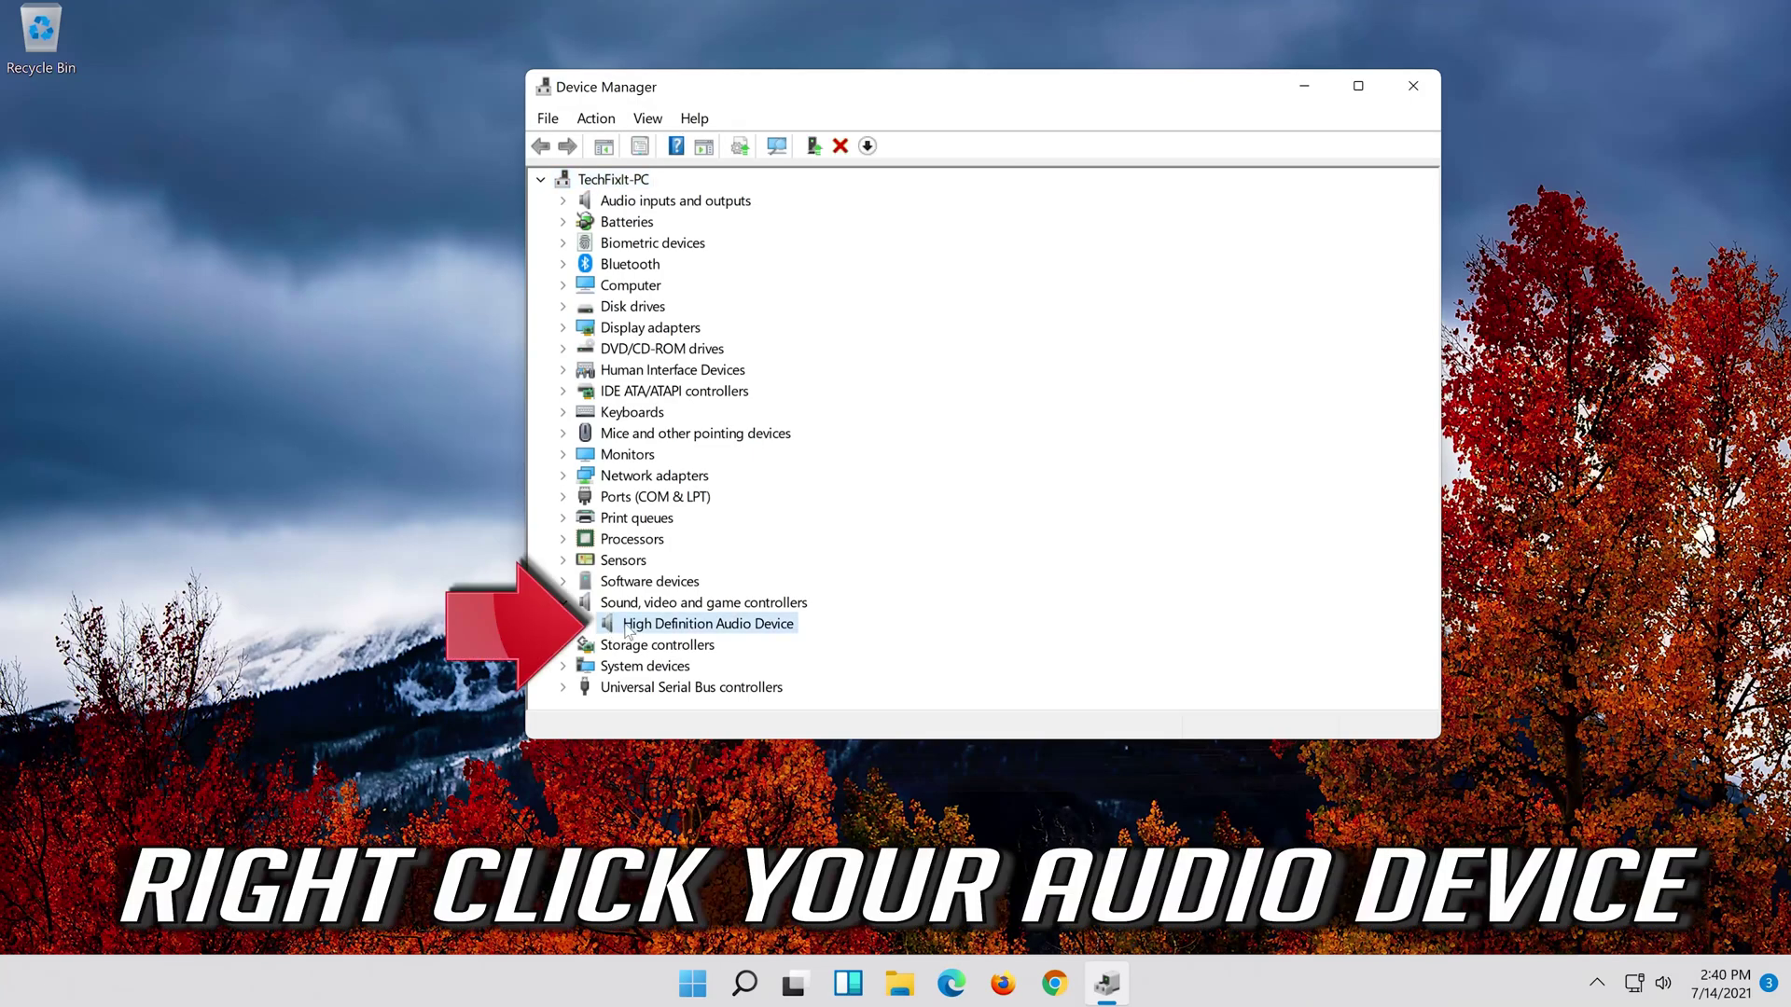
{"action": "right_click", "coordinate": [747, 631]}
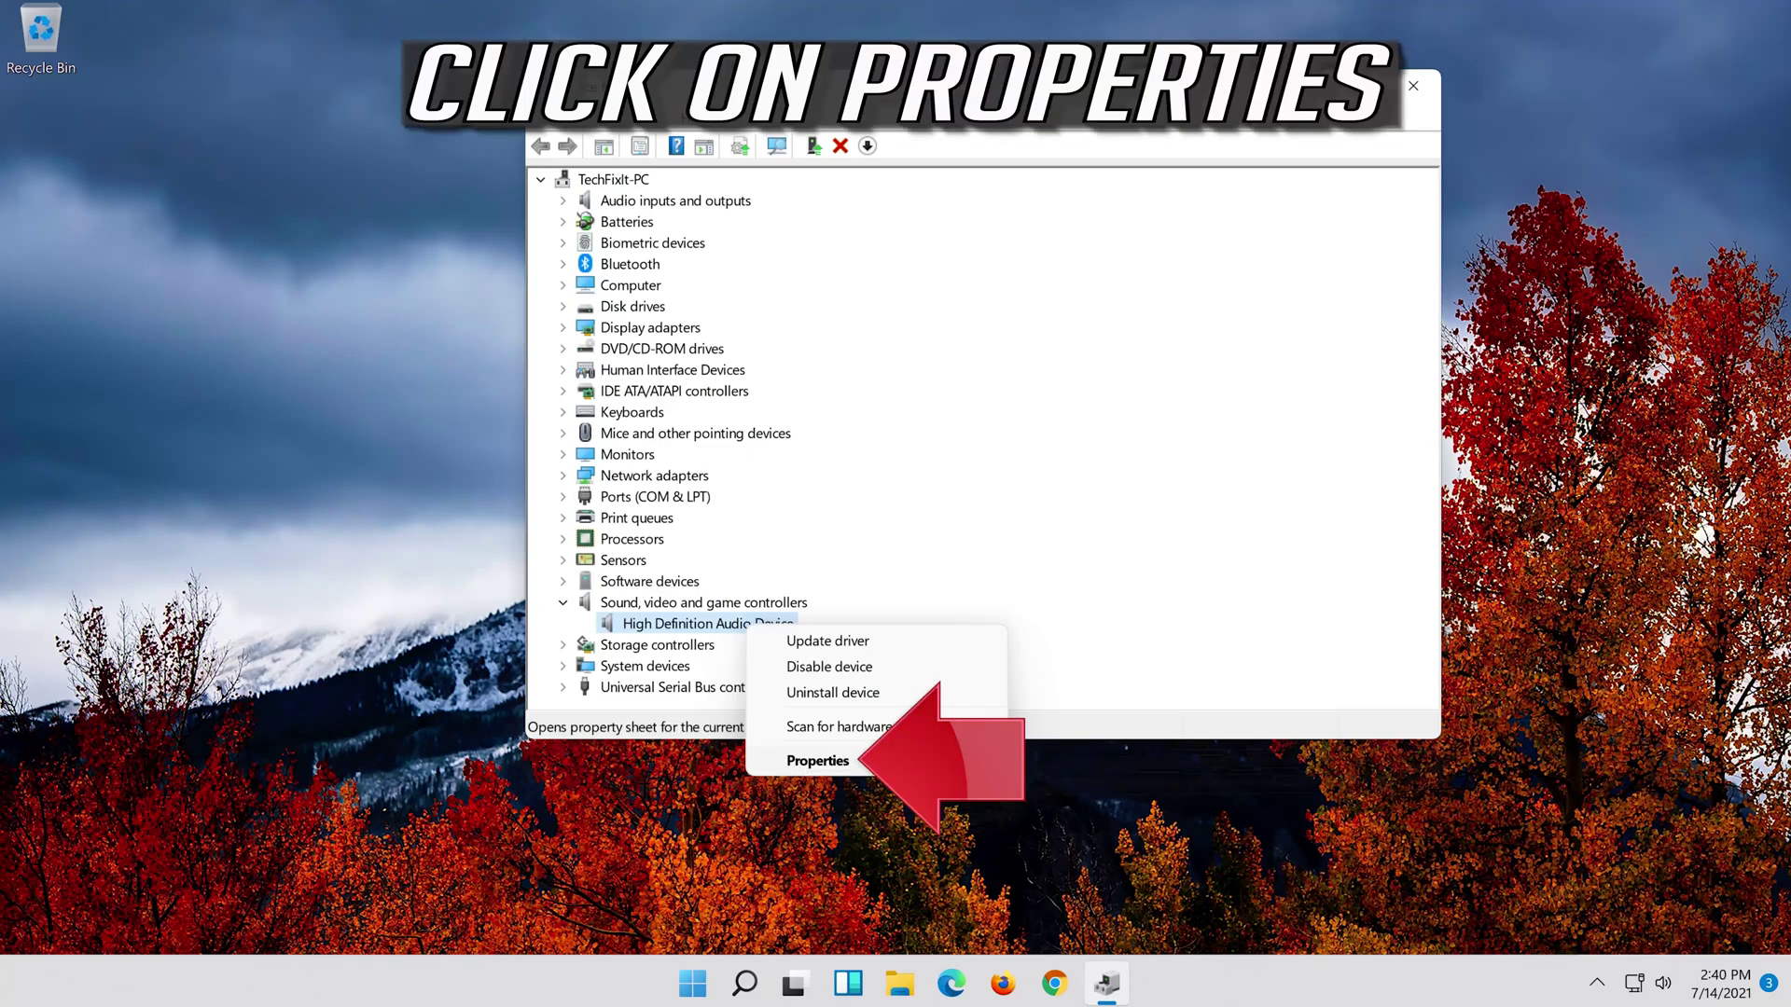
{"action": "left_click", "coordinate": [872, 762]}
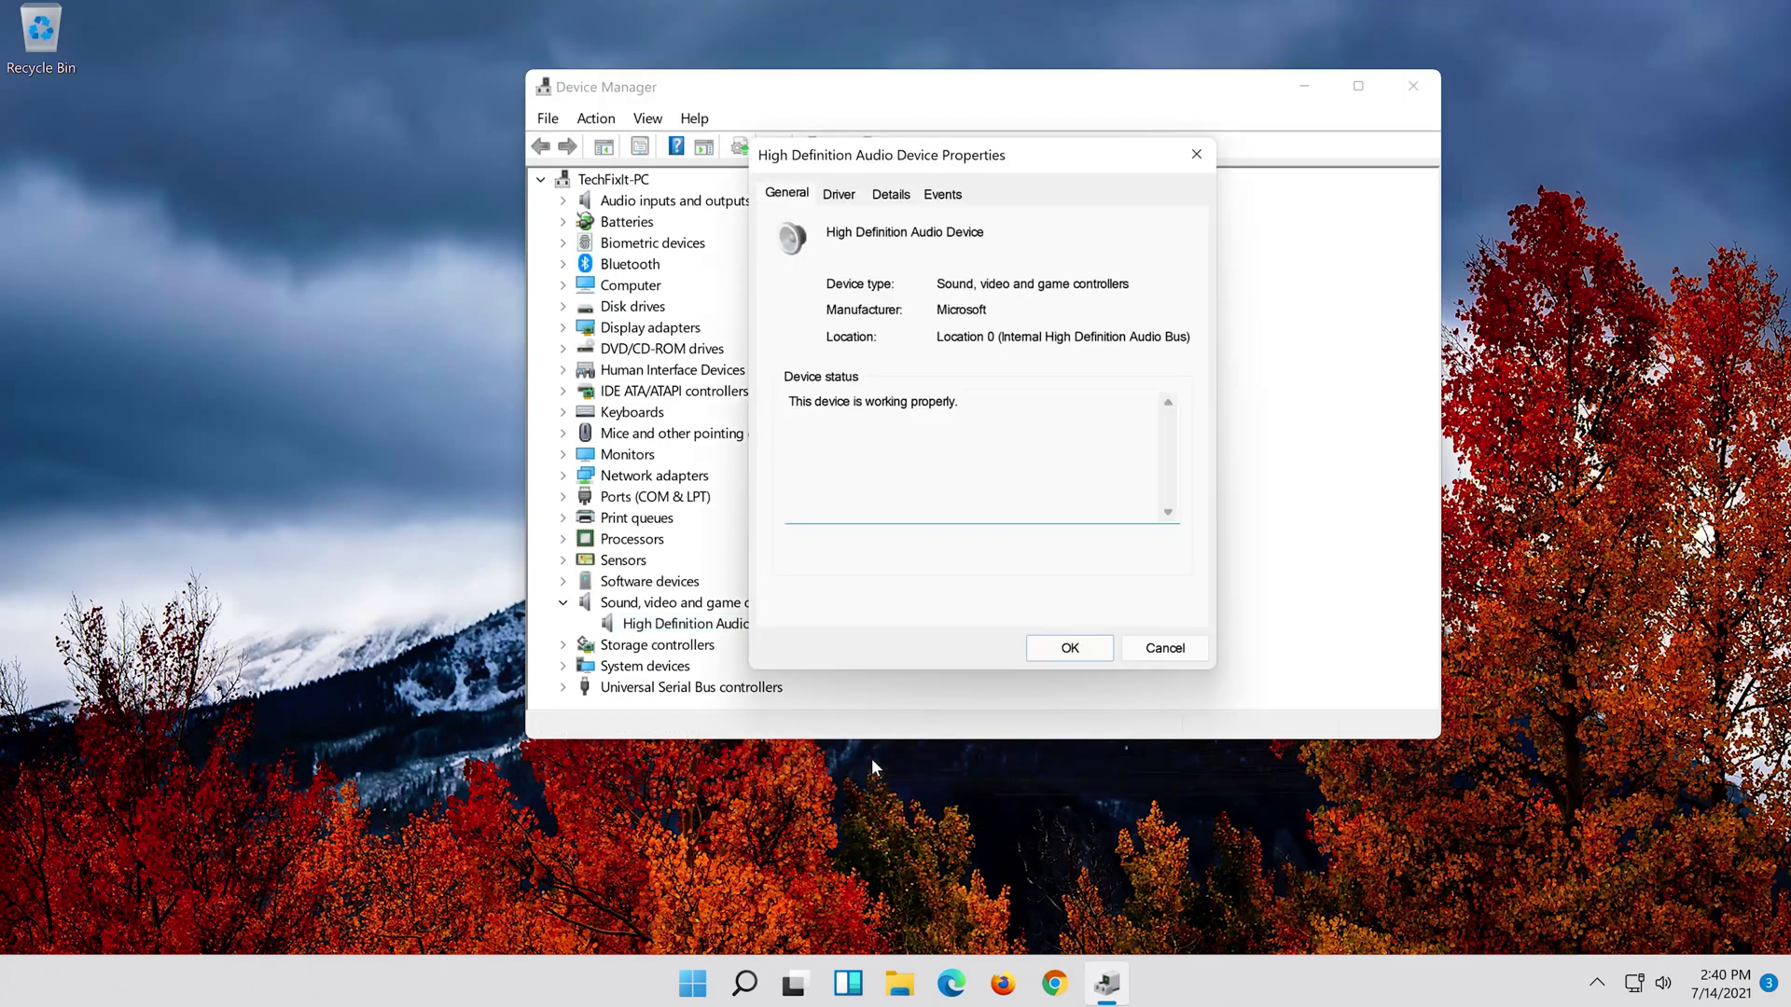
{"action": "left_click", "coordinate": [842, 195]}
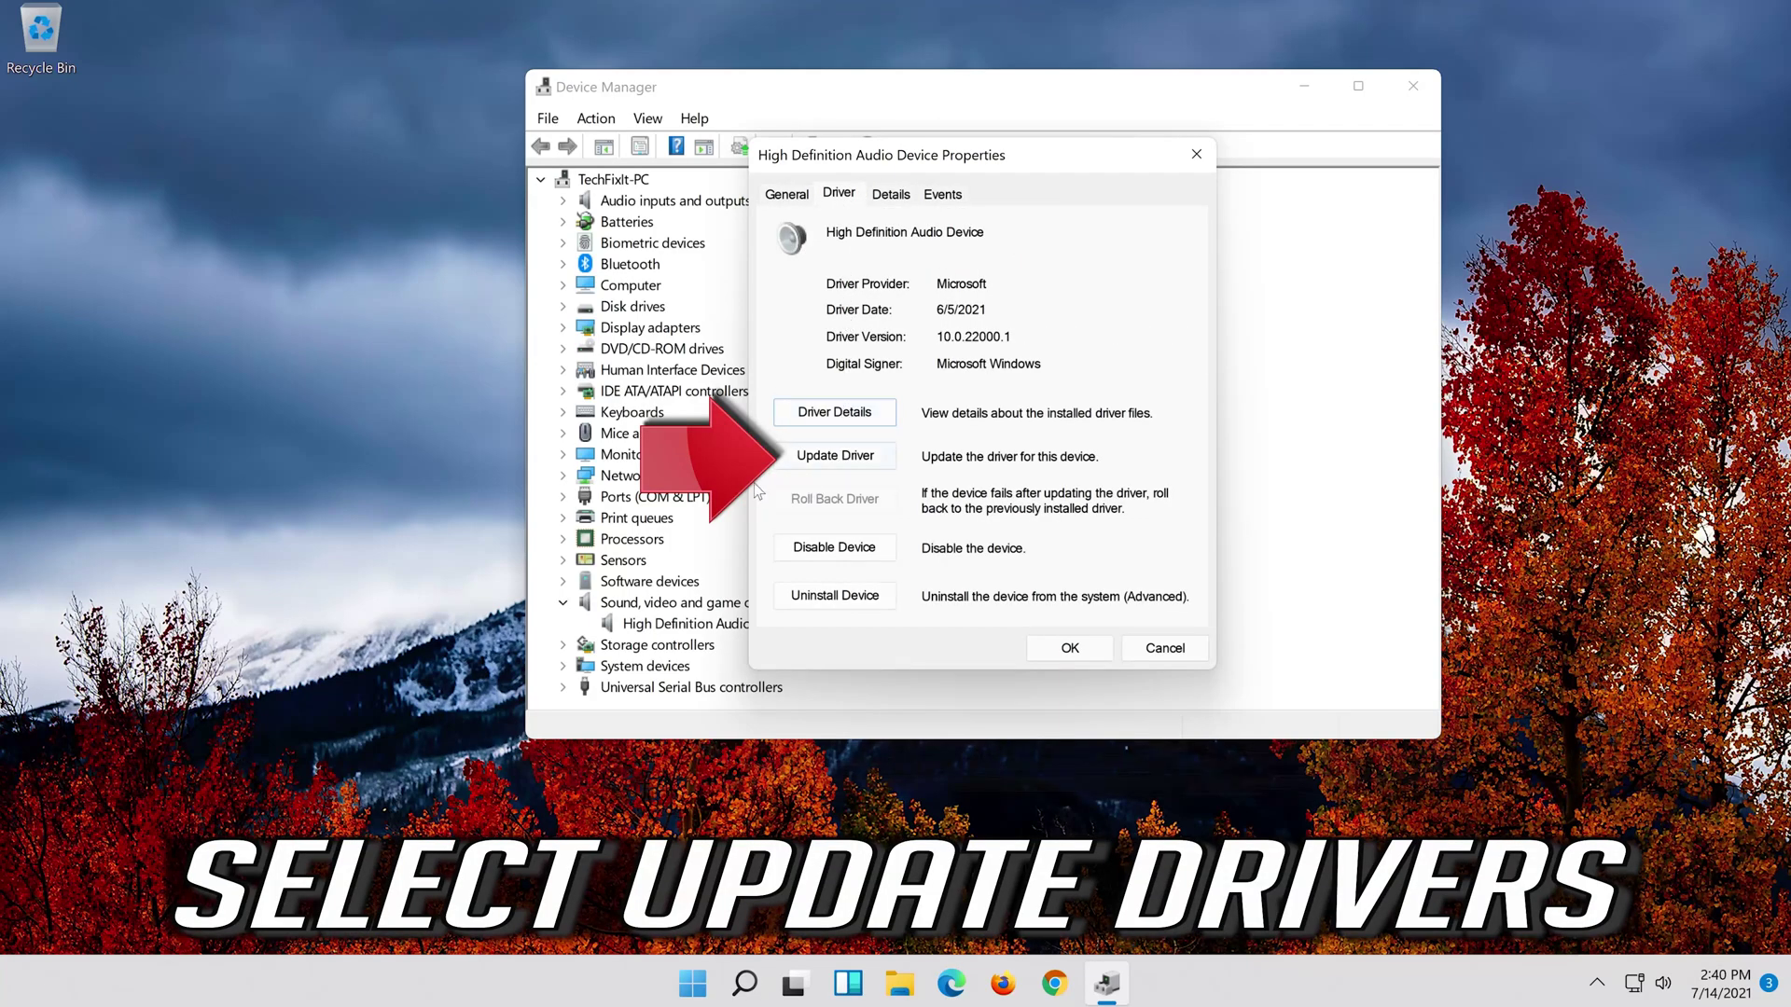
Step: Update the audio device's driver with an automatic driver search, then continue to Windows Update and check for updates
{"action": "left_click", "coordinate": [835, 456]}
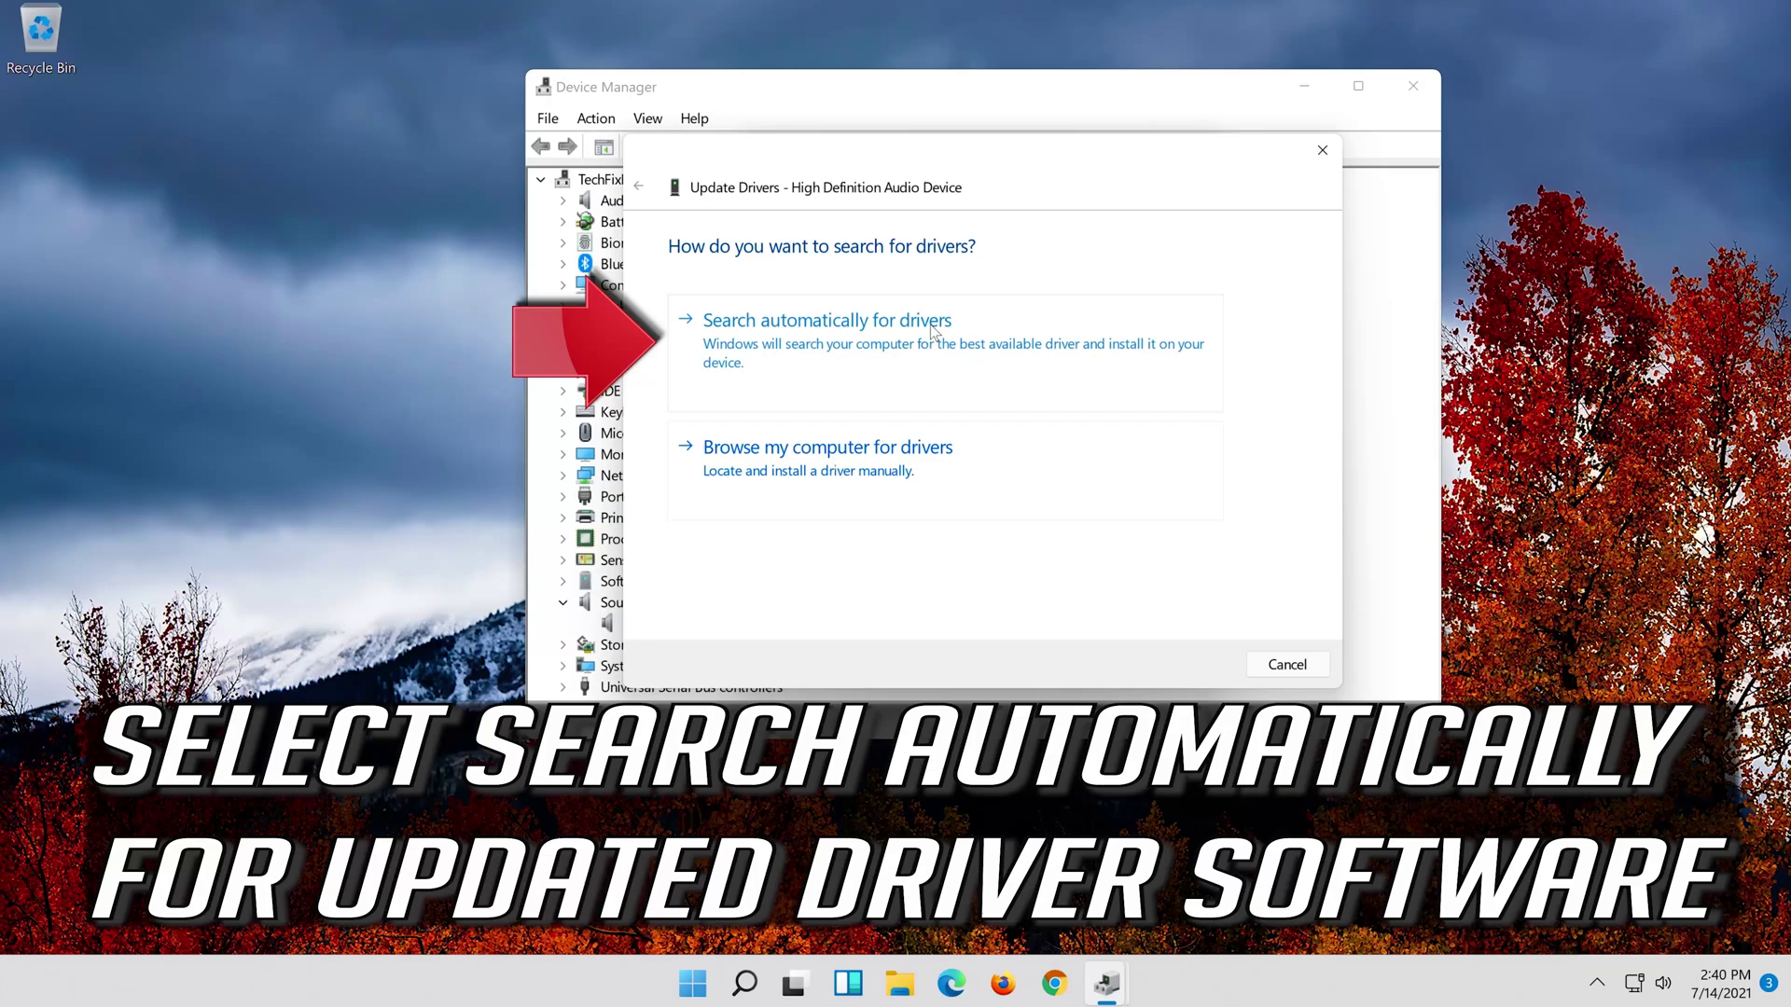
{"action": "left_click", "coordinate": [981, 360]}
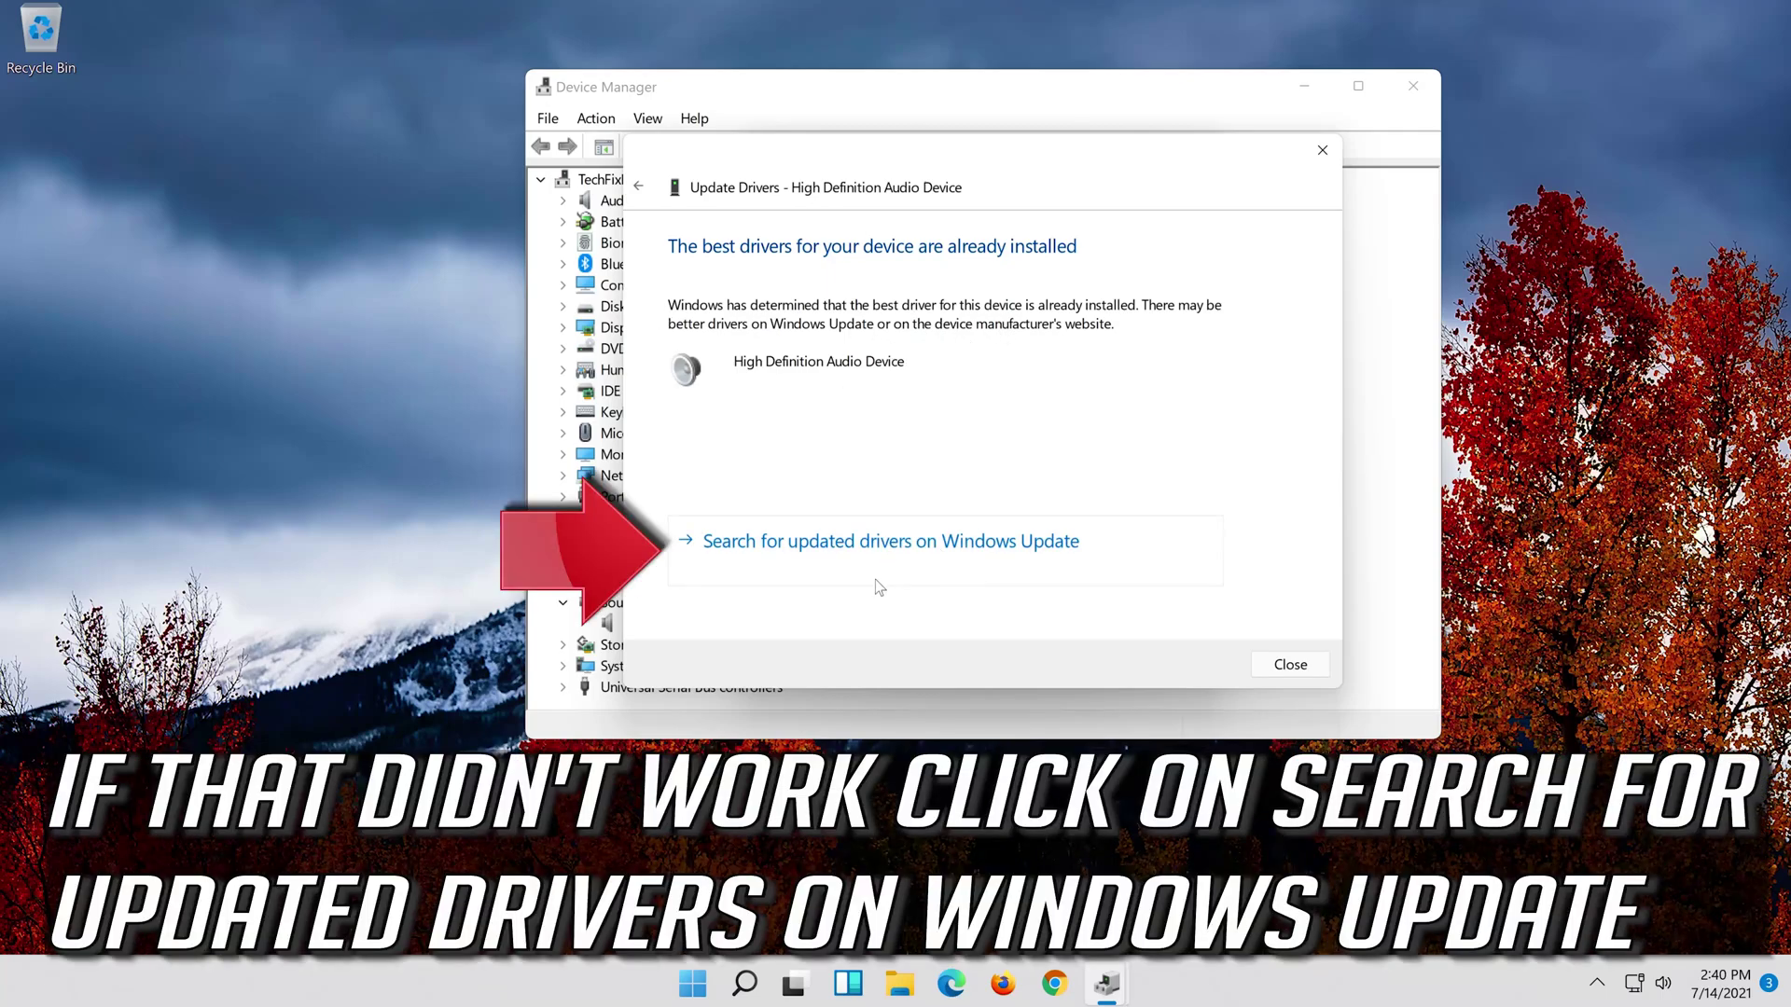
{"action": "left_click", "coordinate": [954, 559]}
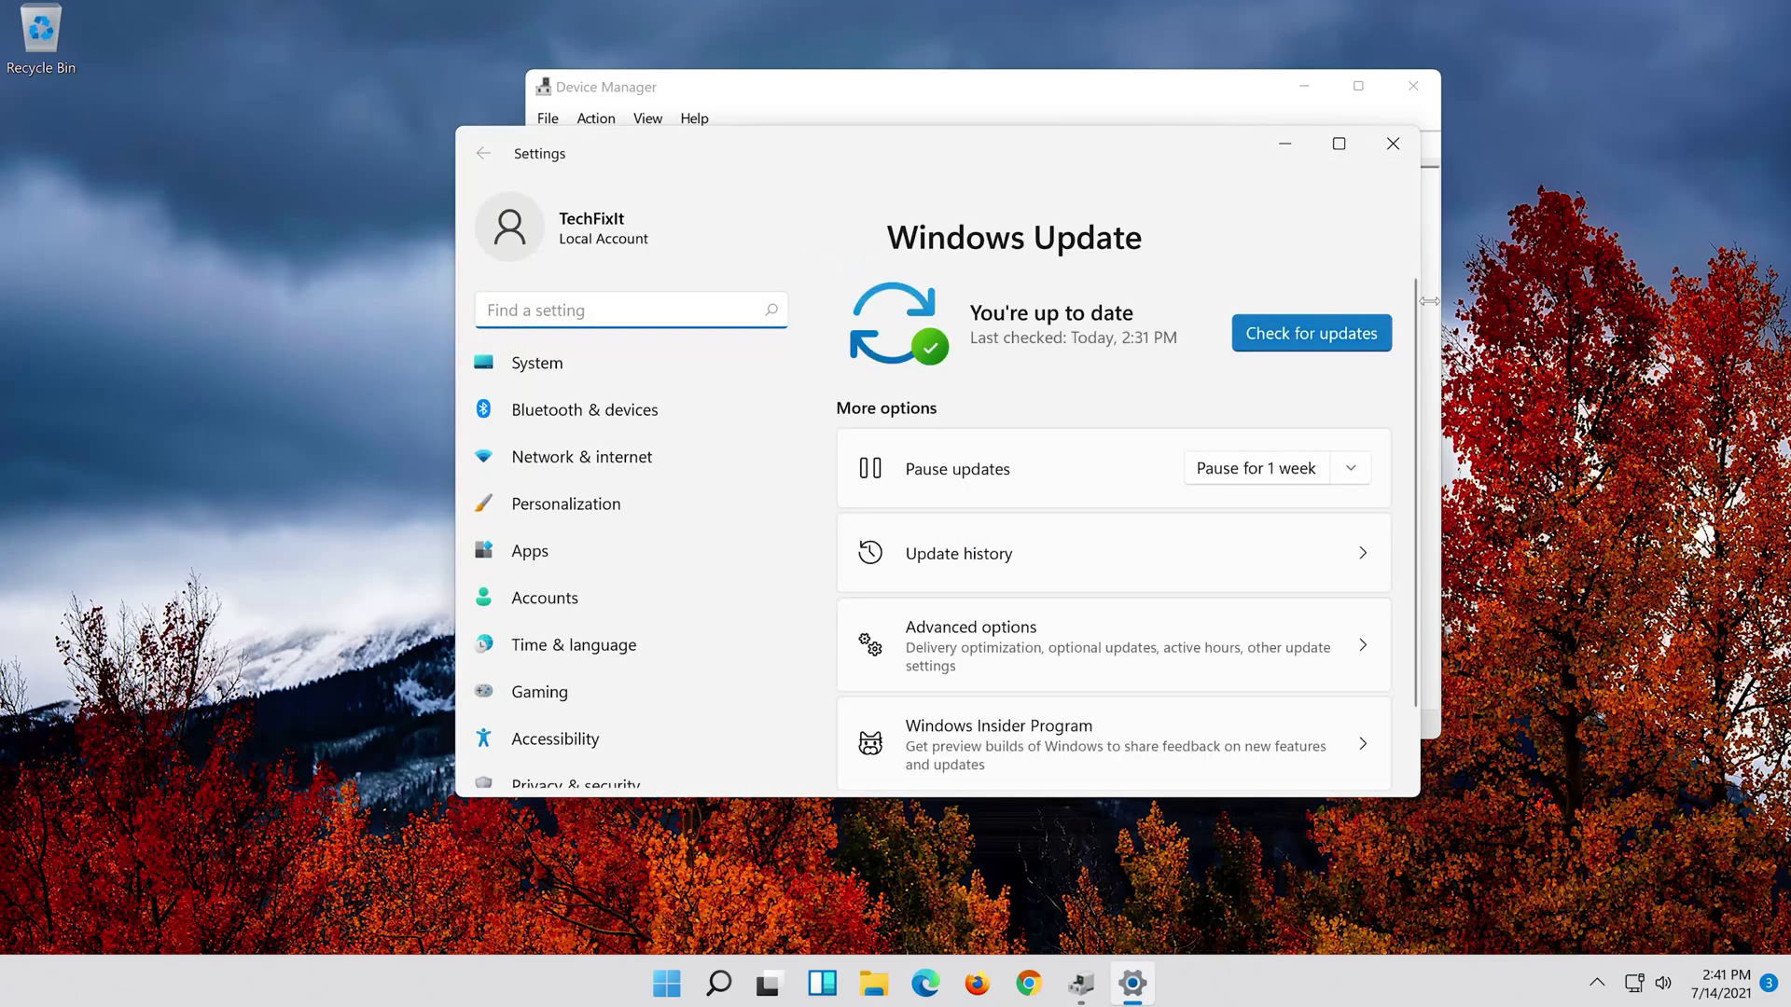
{"action": "left_click", "coordinate": [1304, 333]}
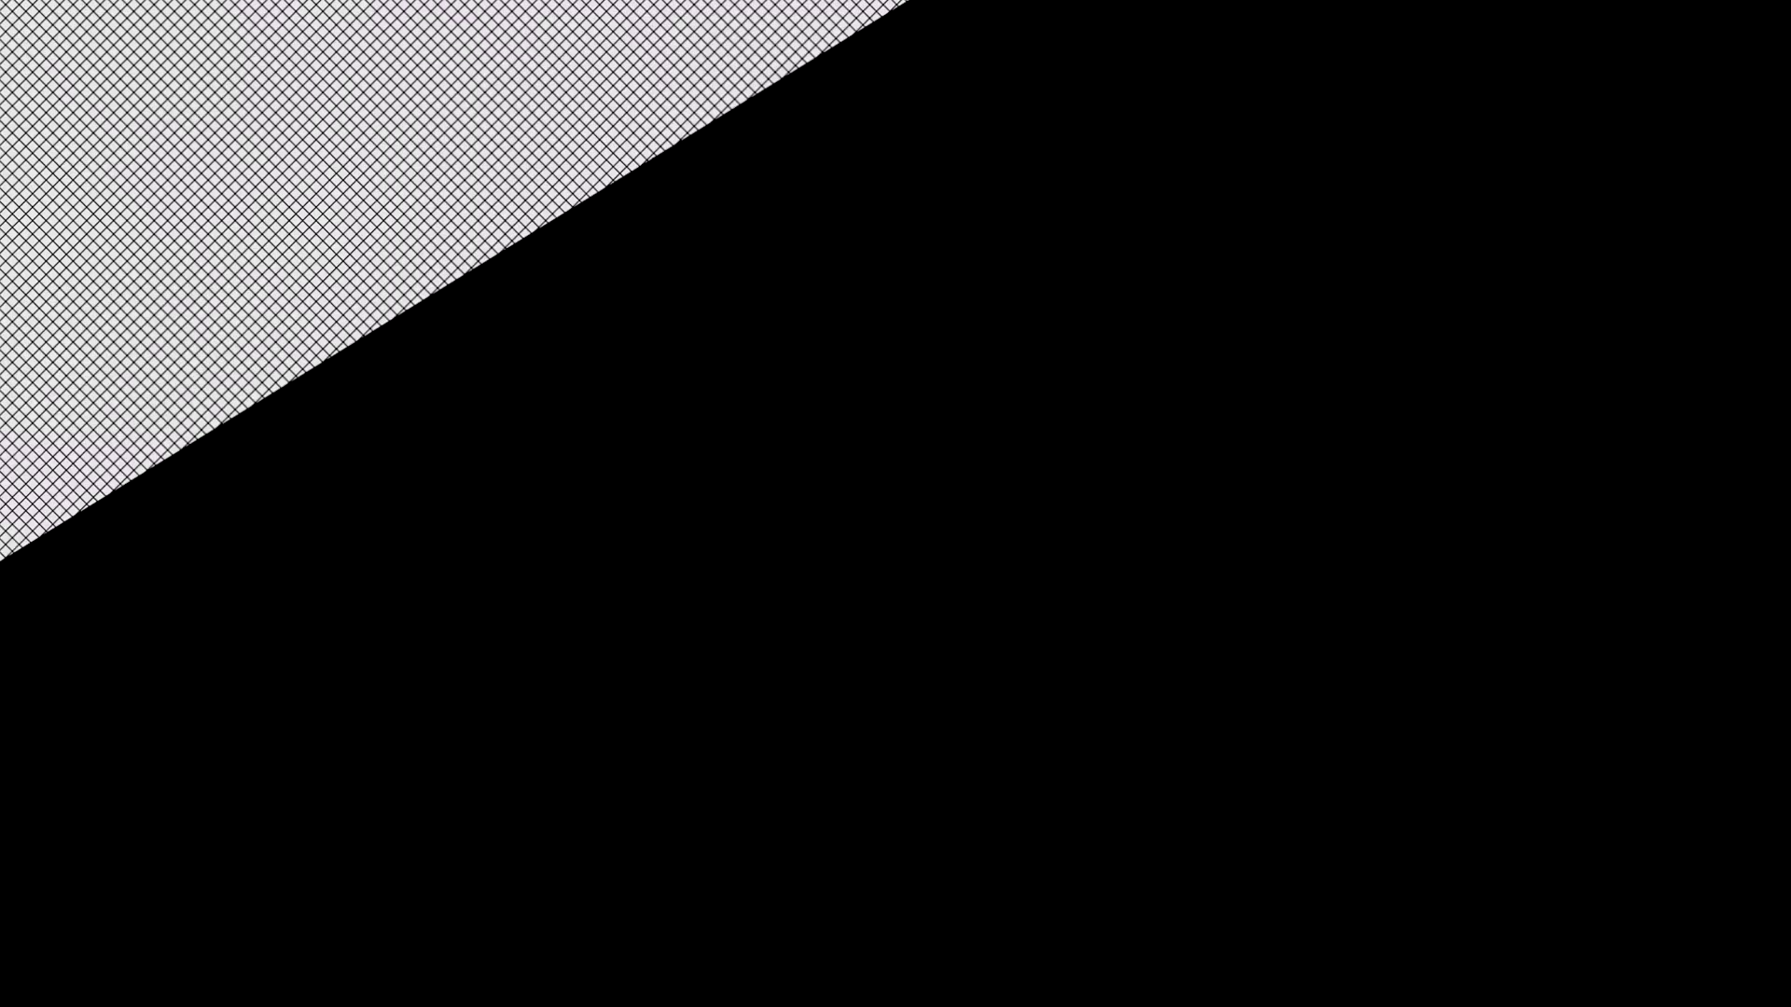